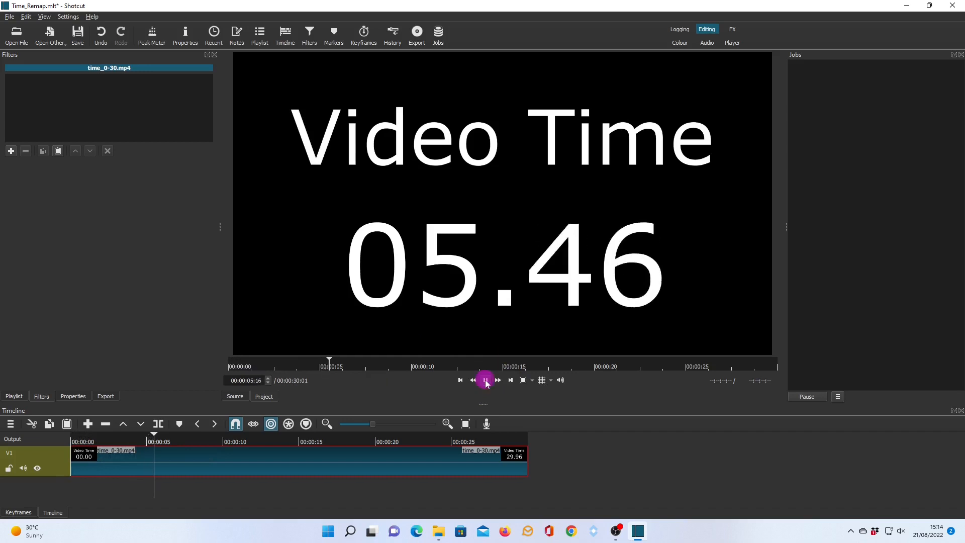
Step: Stop playback, play the clip's ending from about 24 seconds, and return the playhead to the start
left_click(486, 381)
left_click(449, 443)
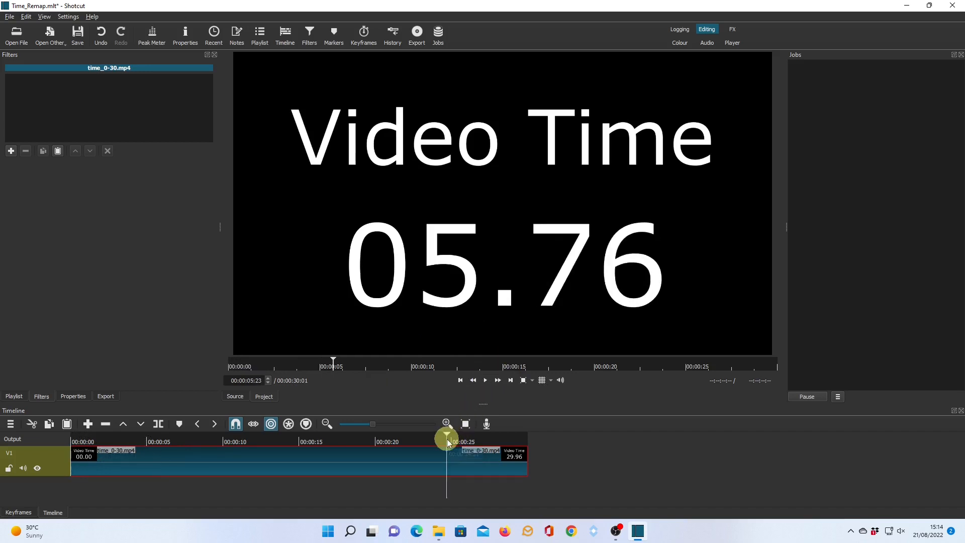
left_click(486, 381)
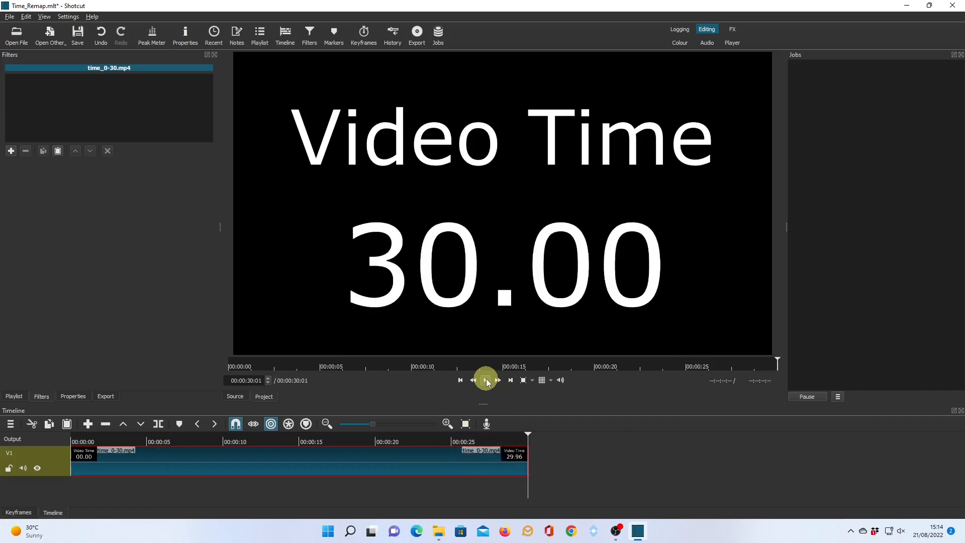
left_click(460, 380)
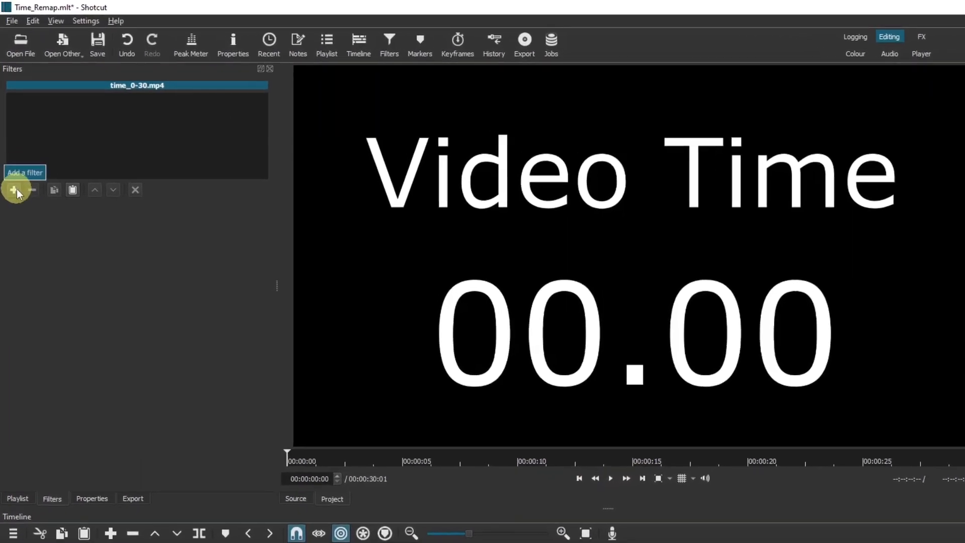
Step: Search the filters for "Time" and try to add the Time Remap filter to the time_0-30.mp4 clip
left_click(12, 154)
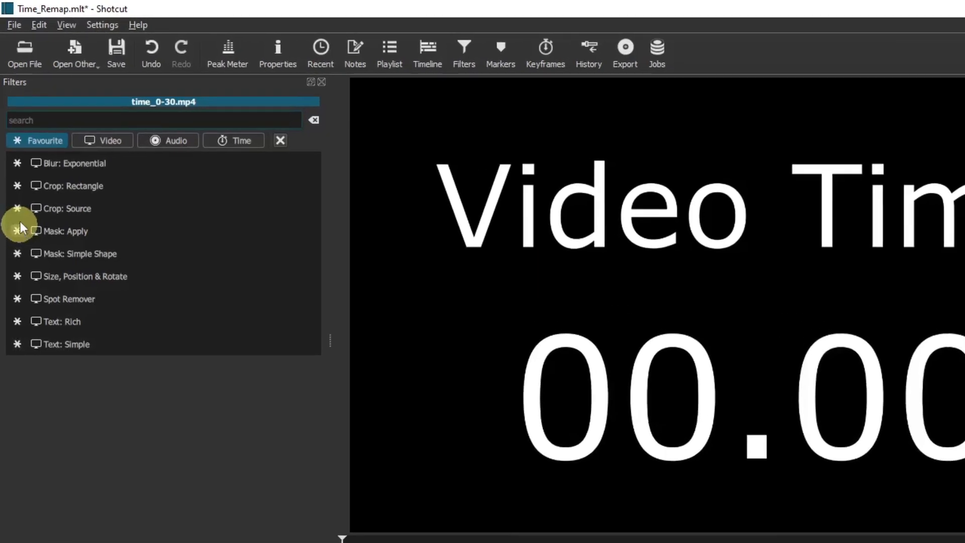
left_click(35, 121)
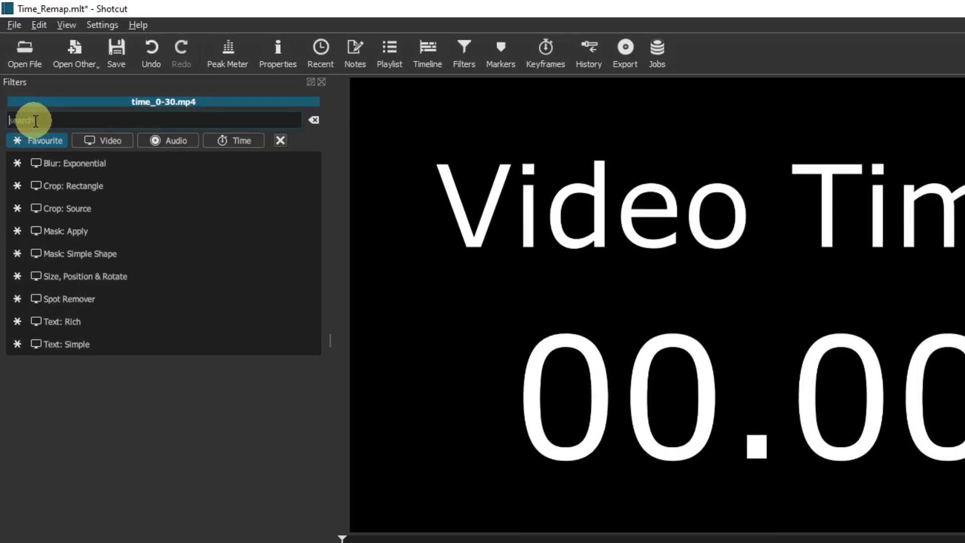
type("Ti")
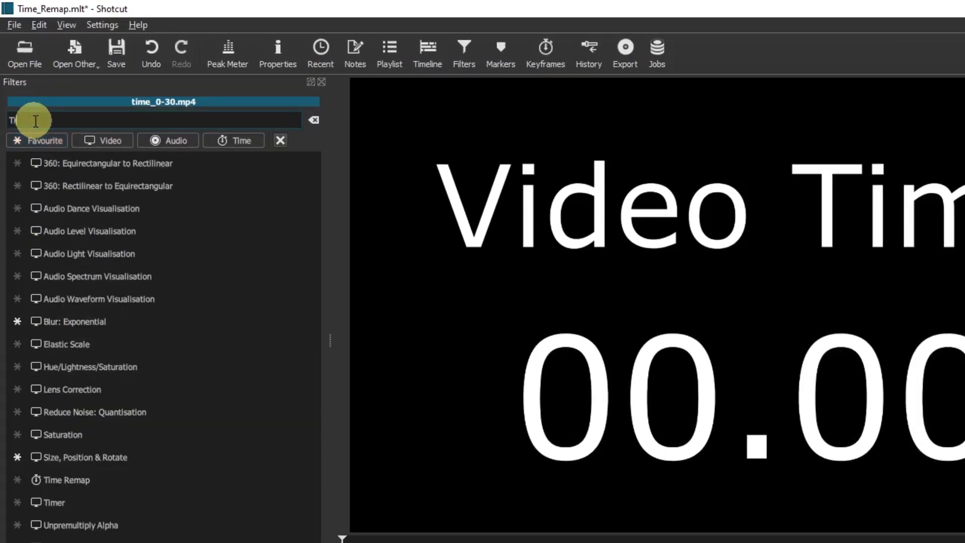
type("me")
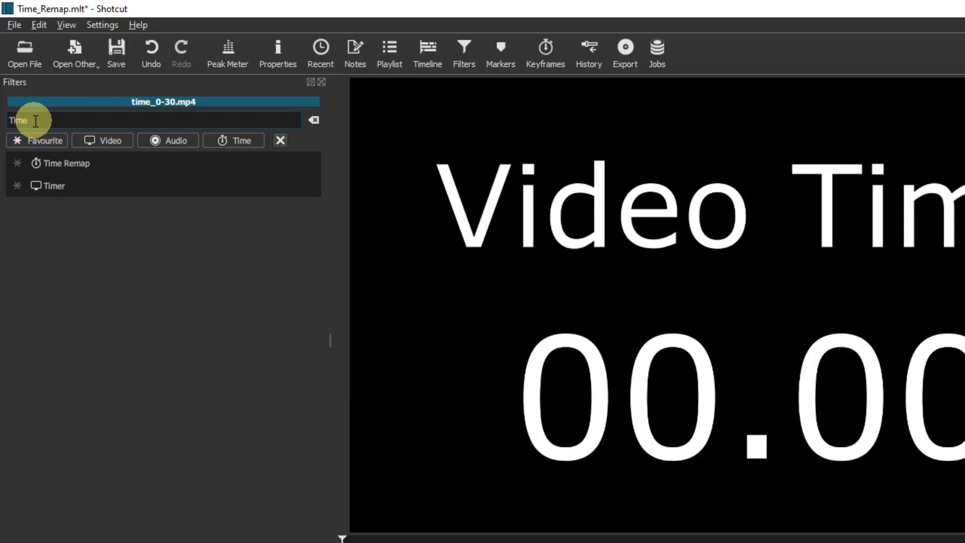
left_click(72, 159)
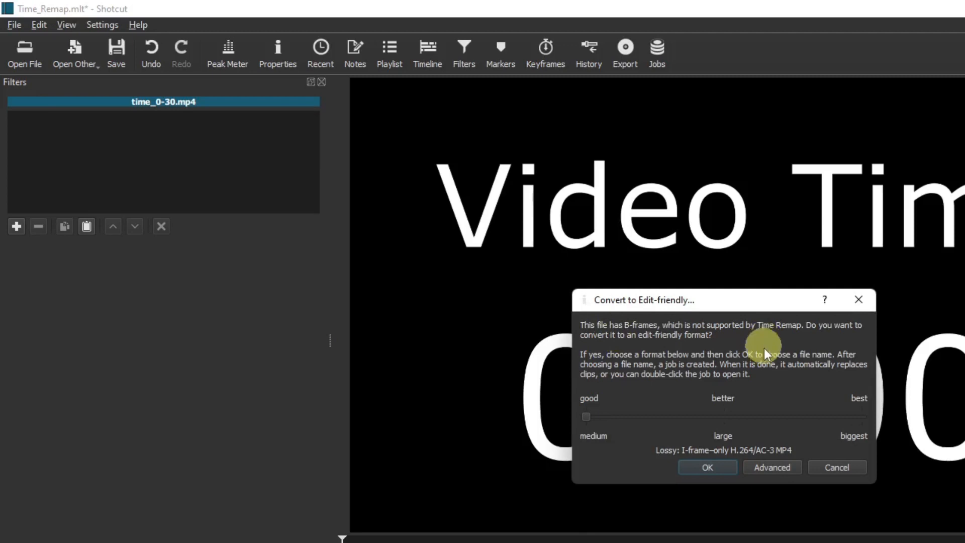
Step: Convert the clip to edit-friendly I-frame-only H.264/AC-3 MP4, overwriting the existing file time_0-30 - Converted.mp4
left_click(708, 468)
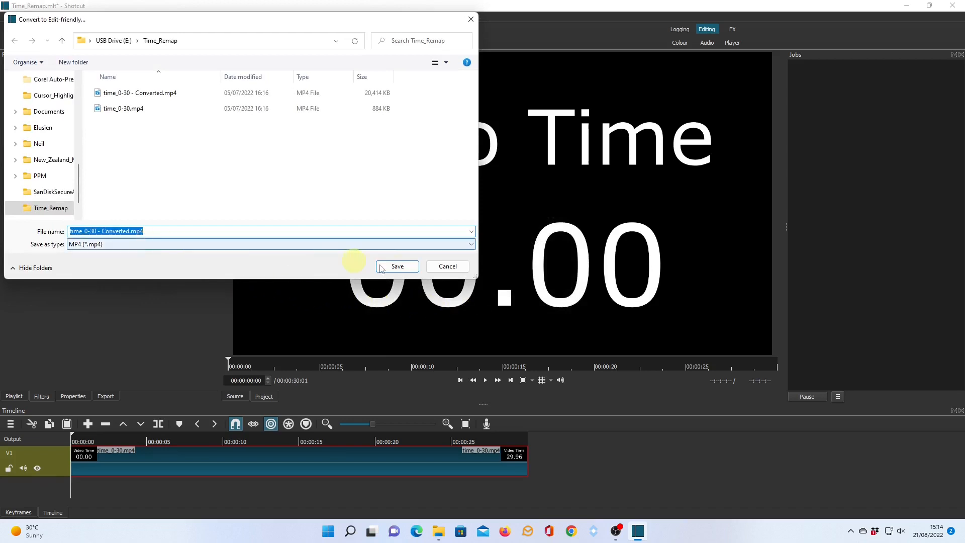
left_click(403, 266)
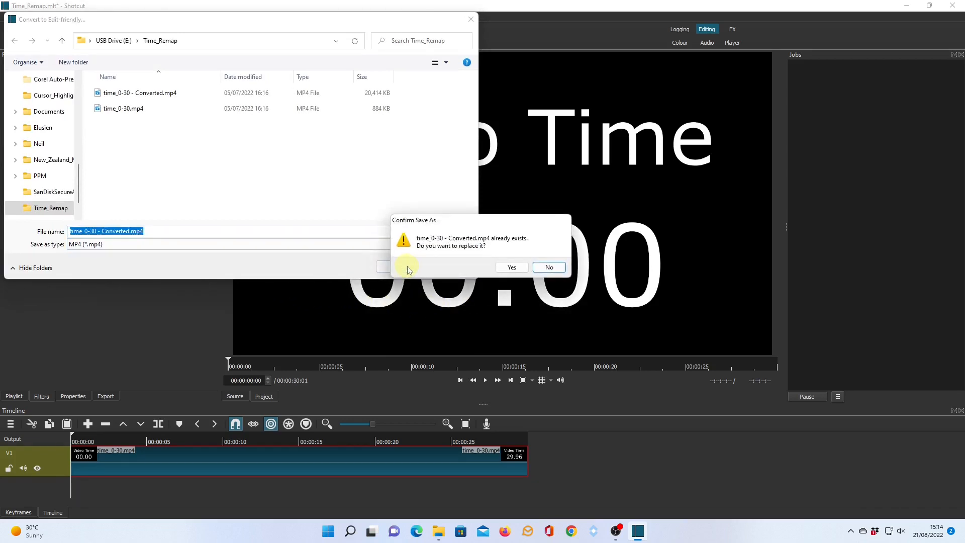
left_click(511, 268)
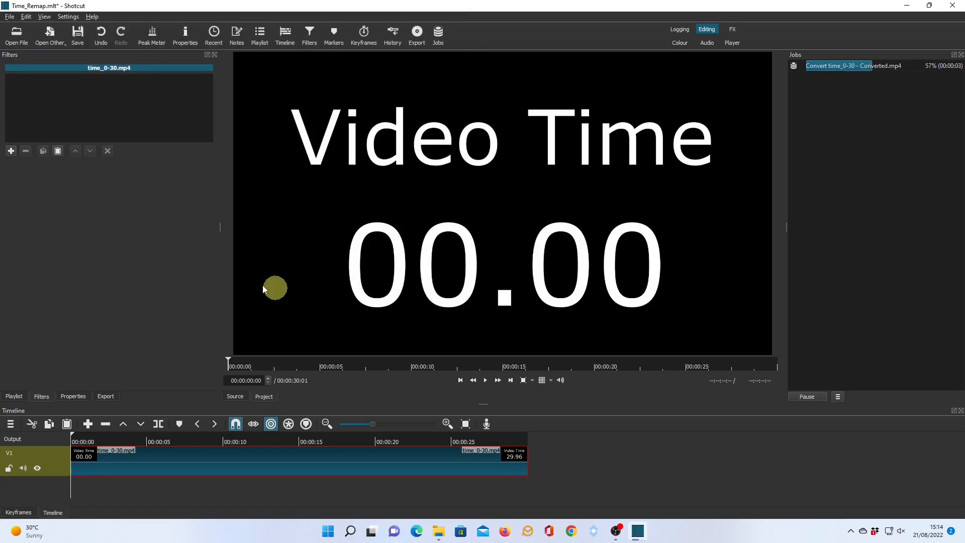
Step: Search the filters for "Time" and add the Time Remap filter to the converted clip
left_click(11, 151)
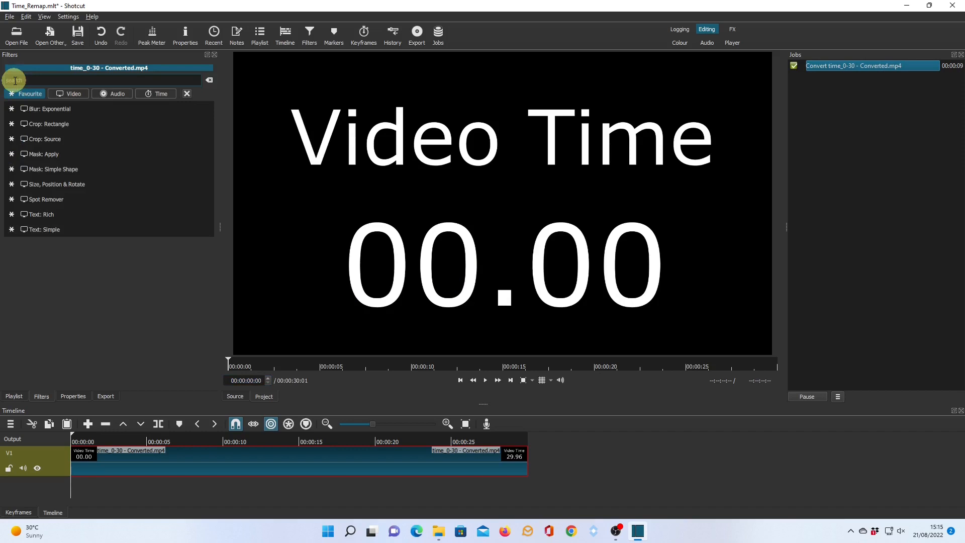
type("Time")
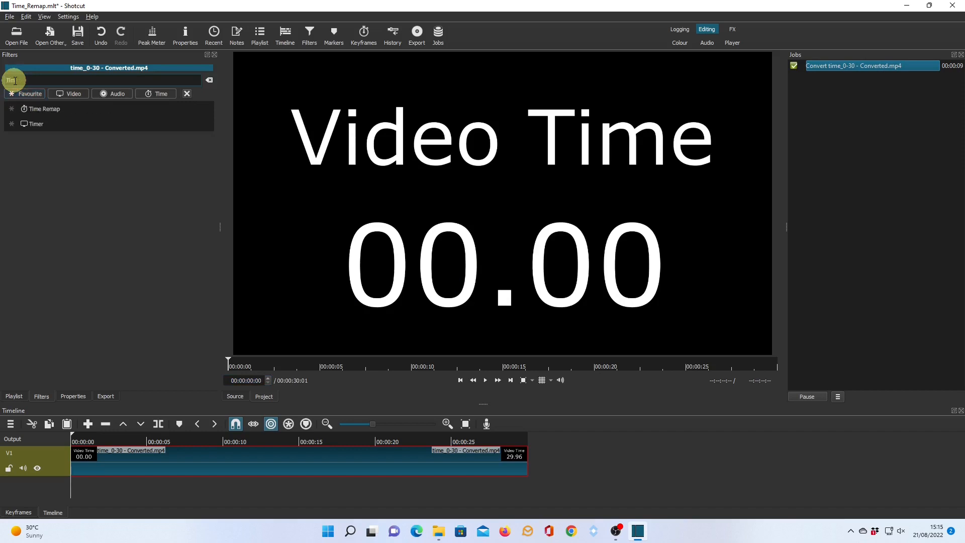
left_click(55, 108)
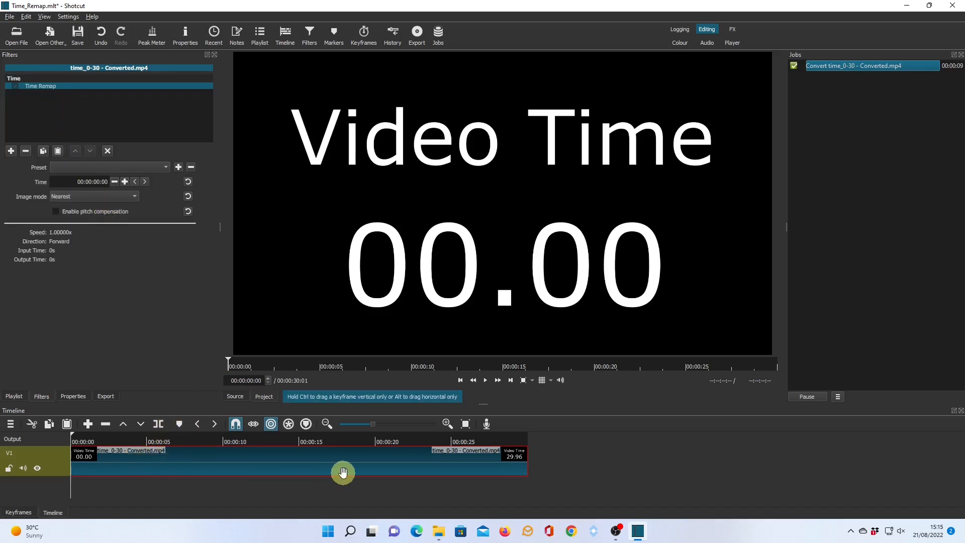
Step: Show the Time Remap filter's keyframes and inspect the end keyframe of its Time curve
left_click(18, 513)
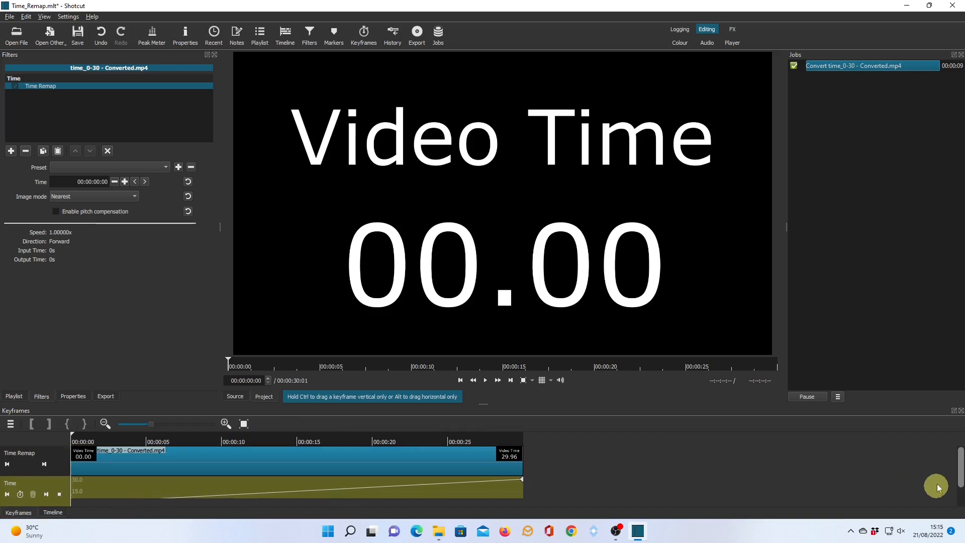
left_click_drag(962, 465, 959, 479)
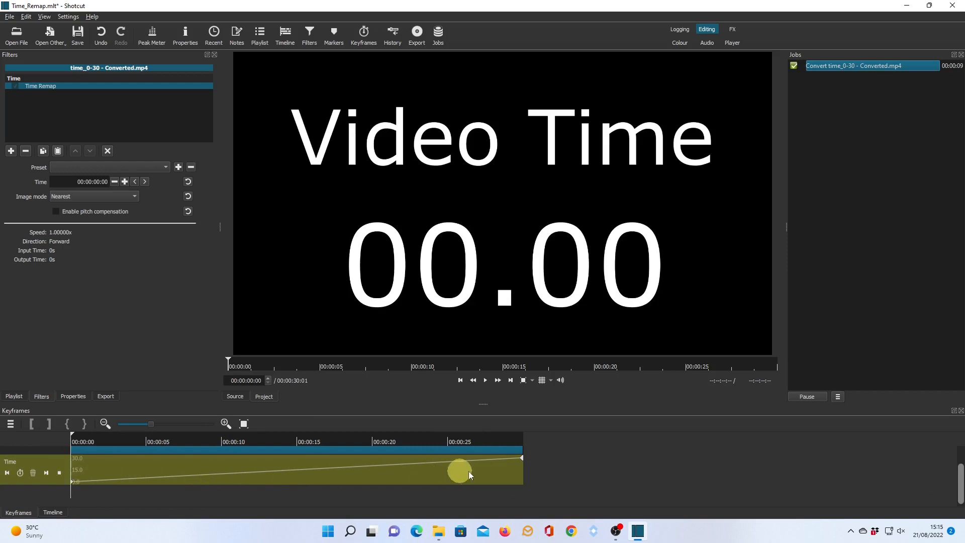
mouse_move(521, 460)
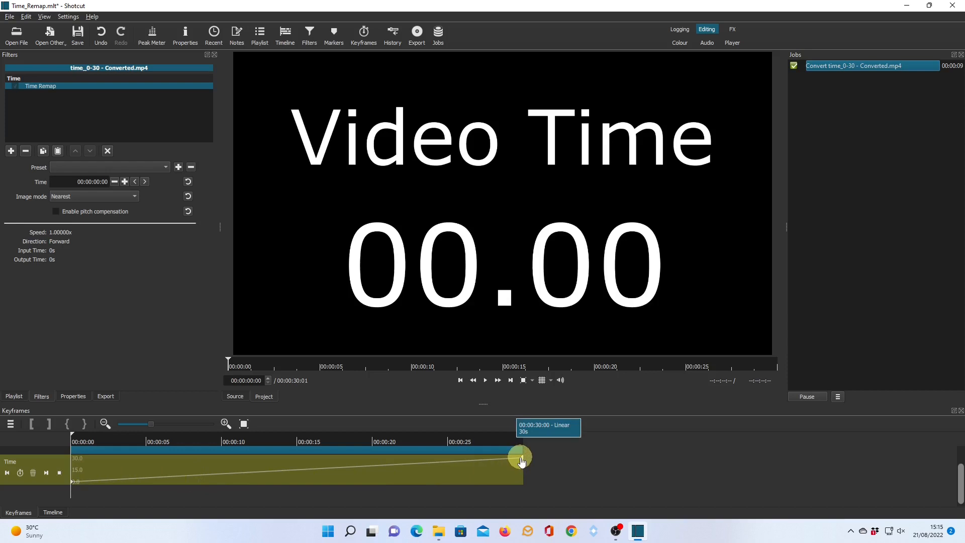
Step: Enlarge the keyframes area and increase the track height three times to make the Time curve taller
left_click_drag(483, 402, 482, 285)
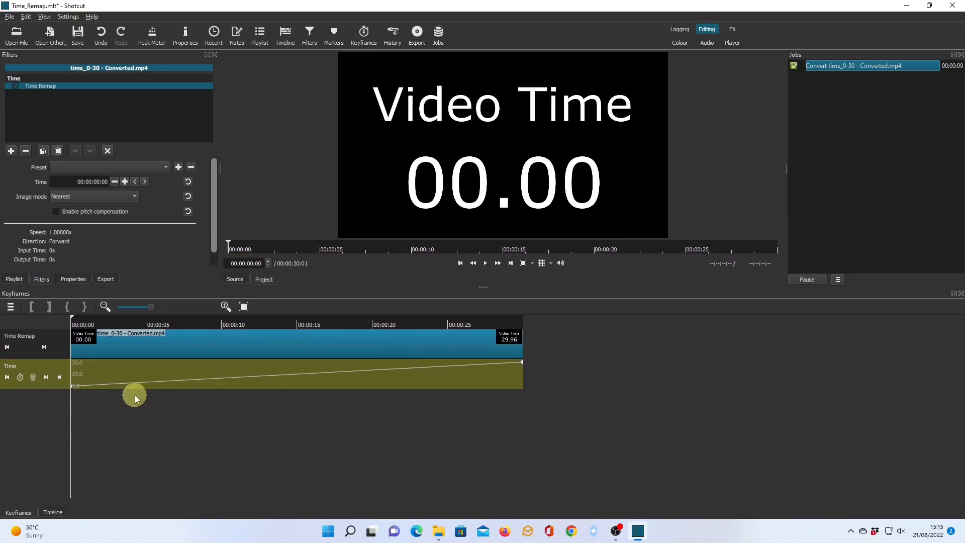
key("ctrl+equal")
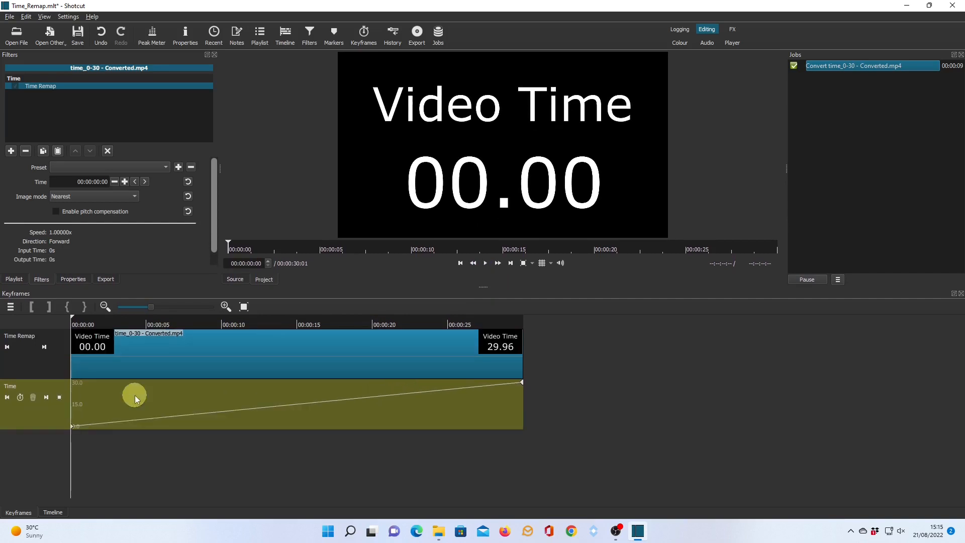
key("ctrl+equal")
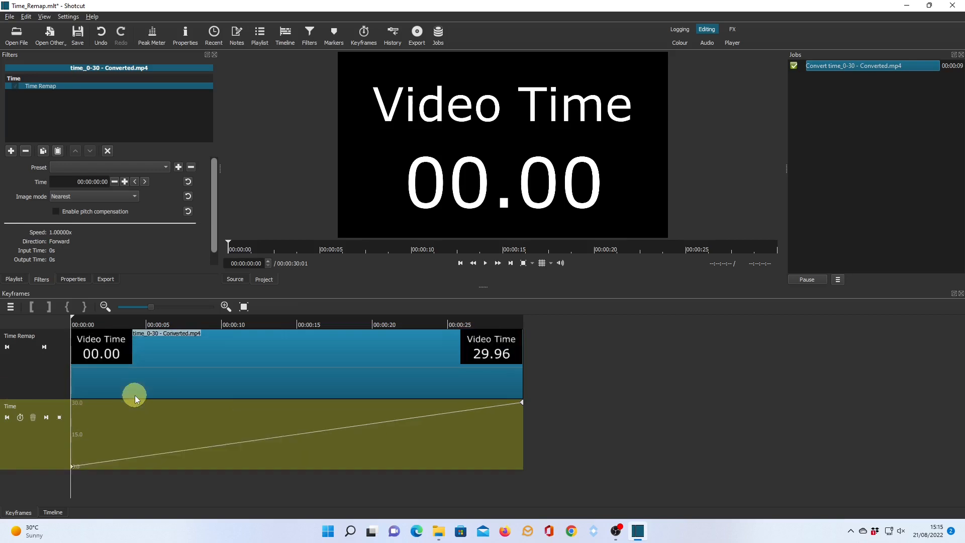
key("ctrl+equal")
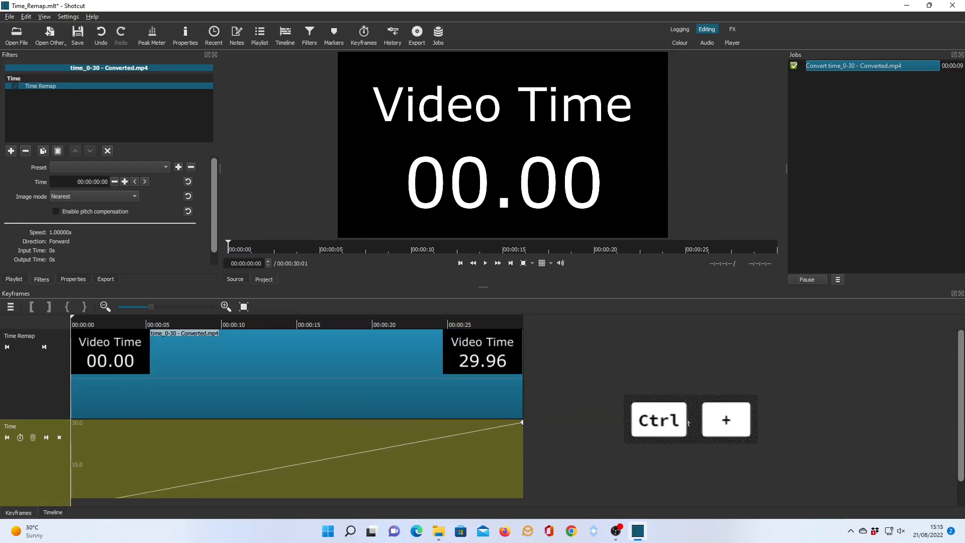
left_click_drag(960, 401, 960, 447)
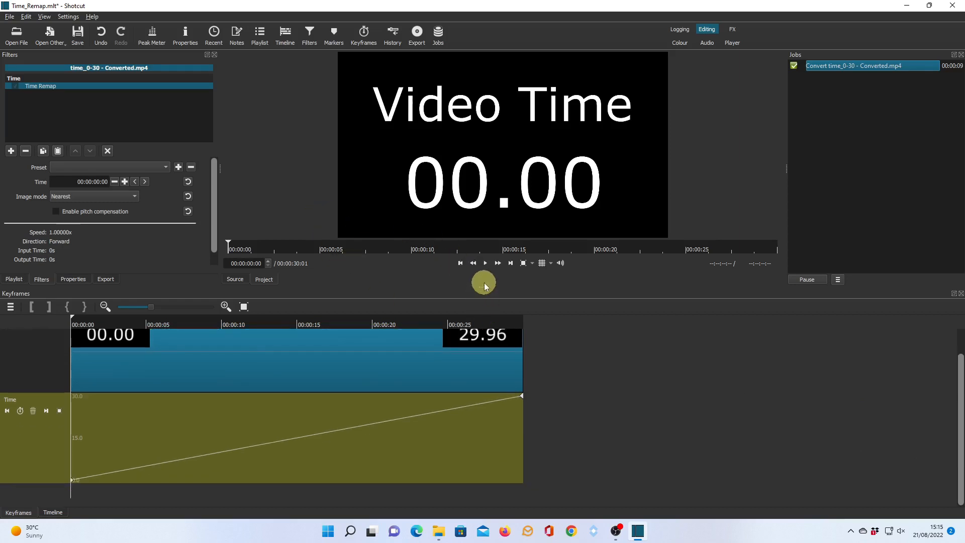
Step: Reduce the keyframes area to enlarge the video preview, keeping the whole Time curve in view
left_click_drag(484, 283, 483, 374)
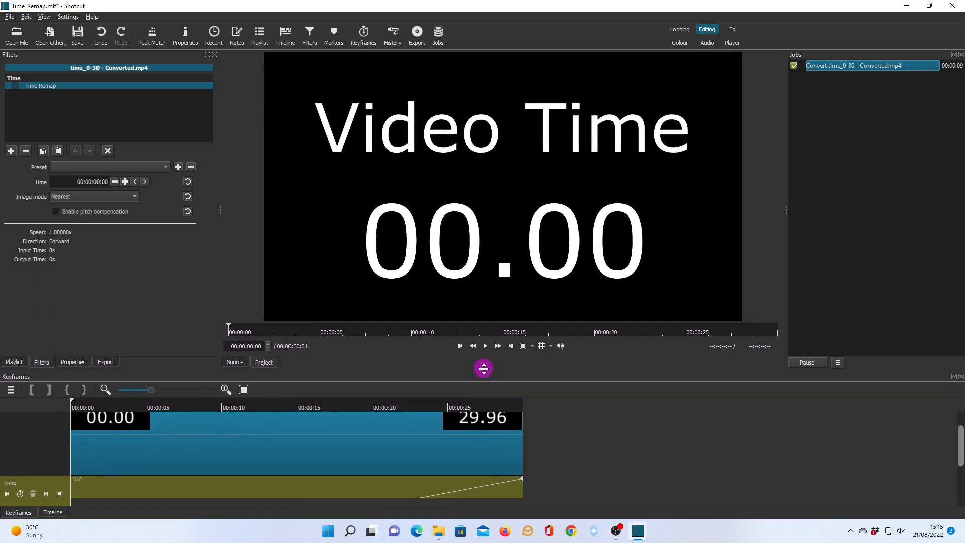
left_click_drag(962, 447, 962, 477)
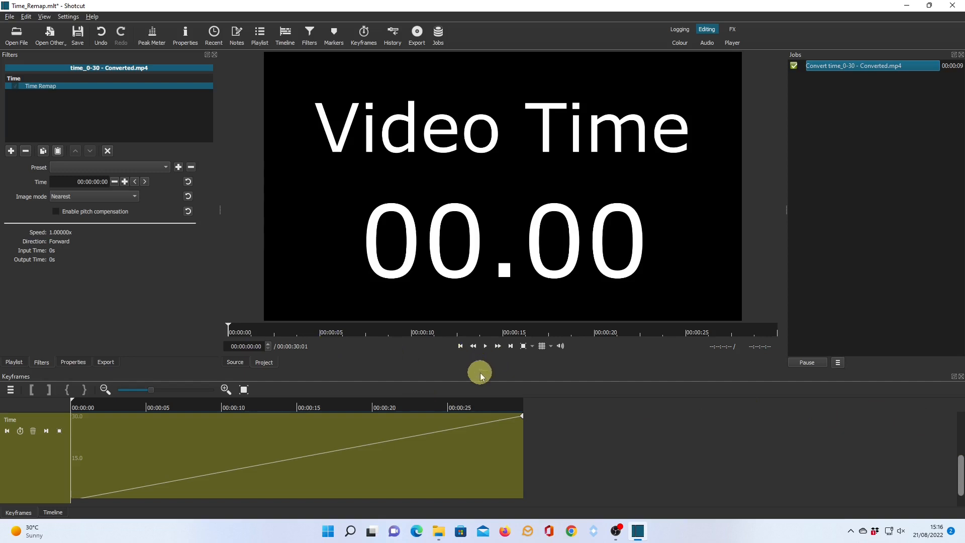
left_click_drag(482, 371, 483, 360)
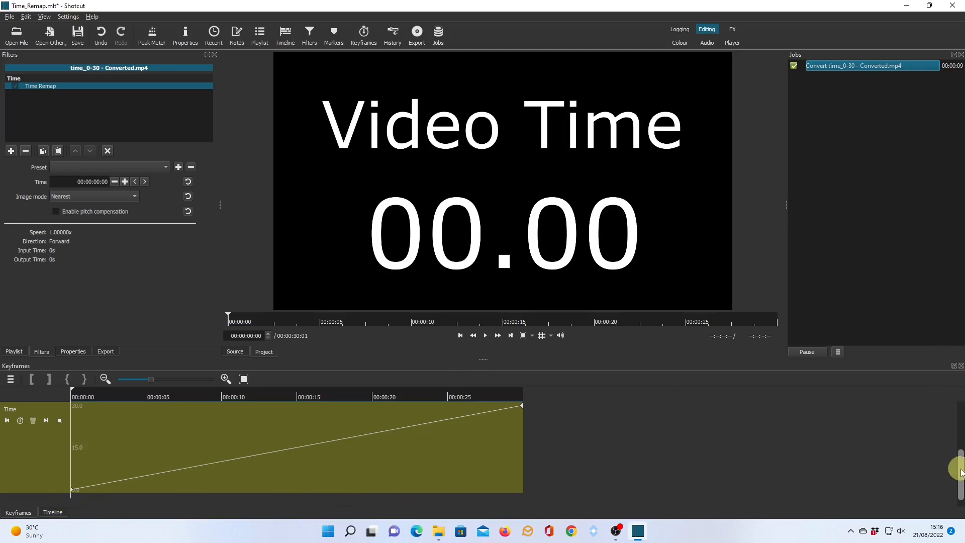
left_click_drag(959, 472, 960, 472)
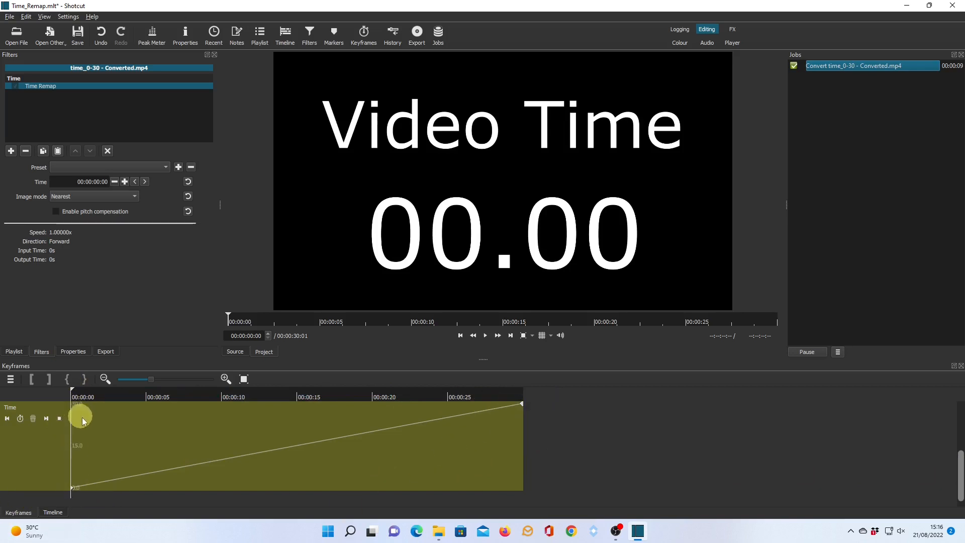
Step: Check the Time Remap speed and input/output times at about 10, 15 and 22 seconds, and play the clip from the start
left_click(221, 394)
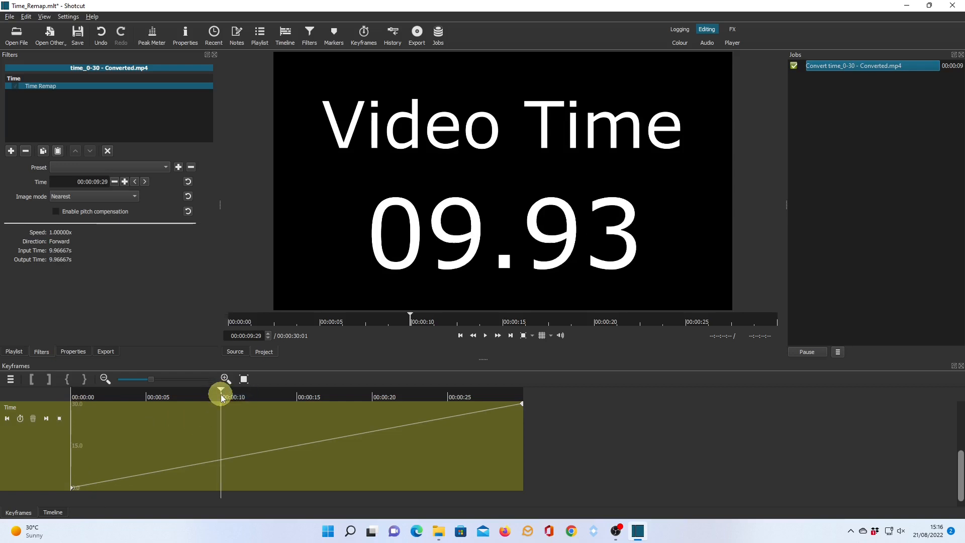
left_click(300, 397)
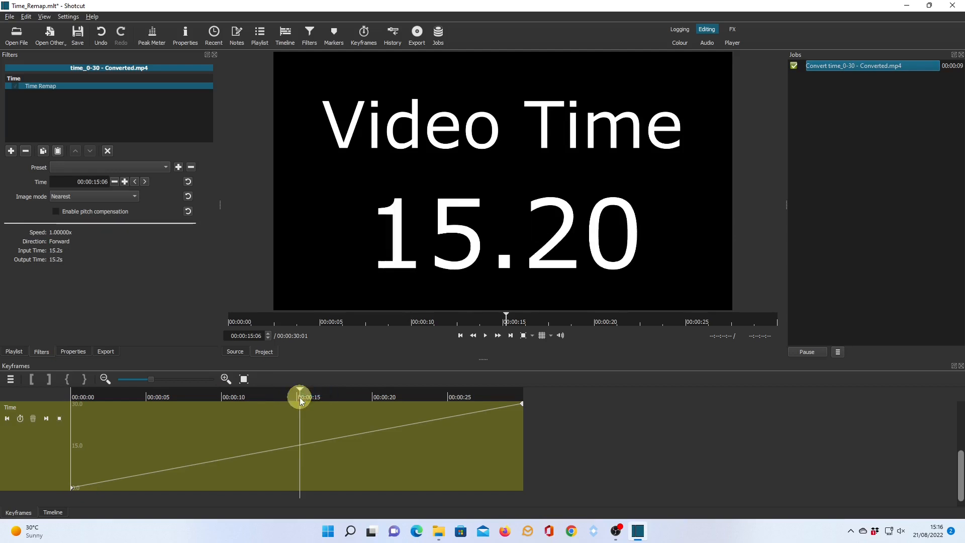
left_click(399, 398)
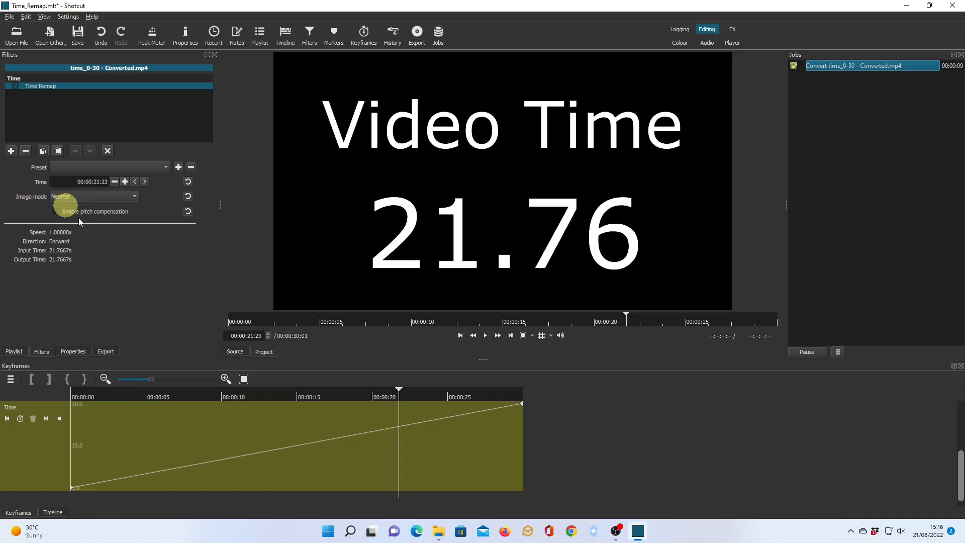
left_click(460, 335)
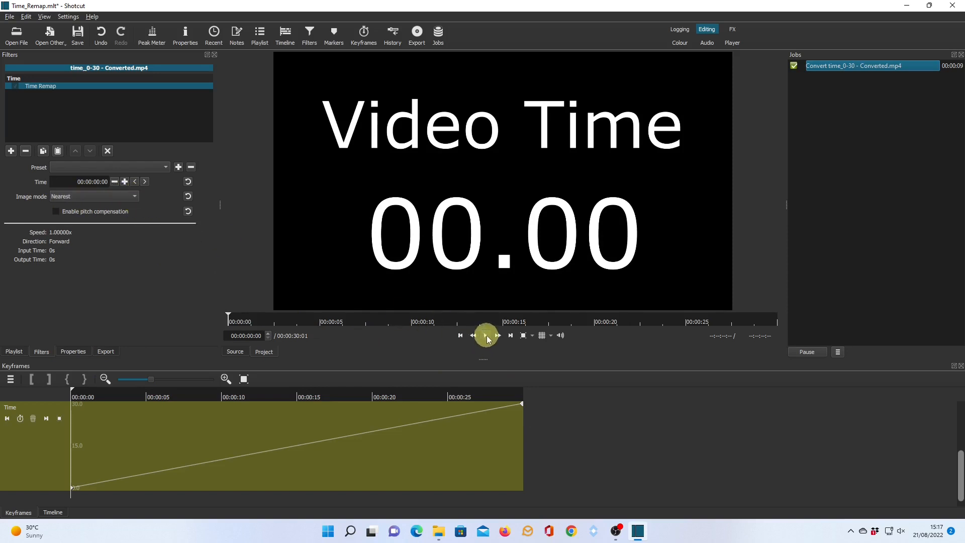
left_click(485, 336)
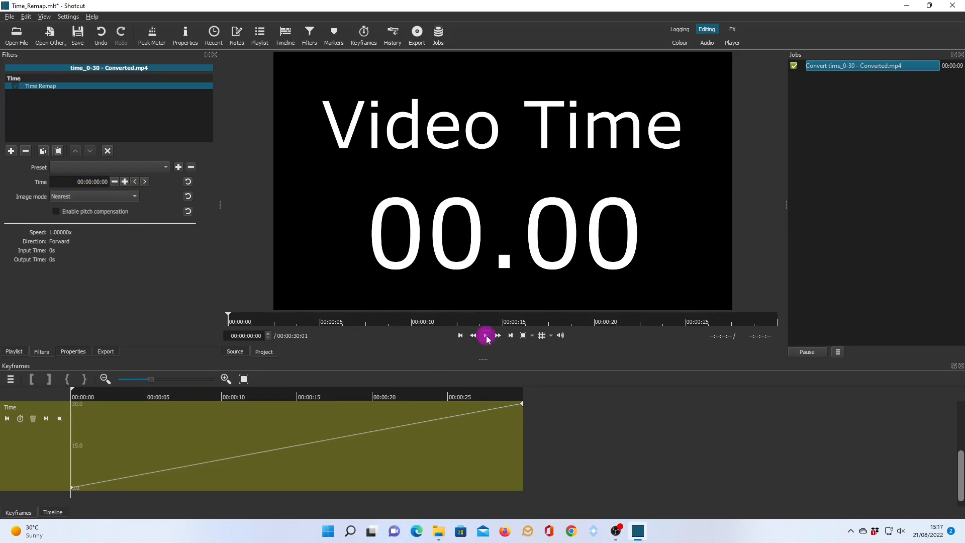
left_click(460, 336)
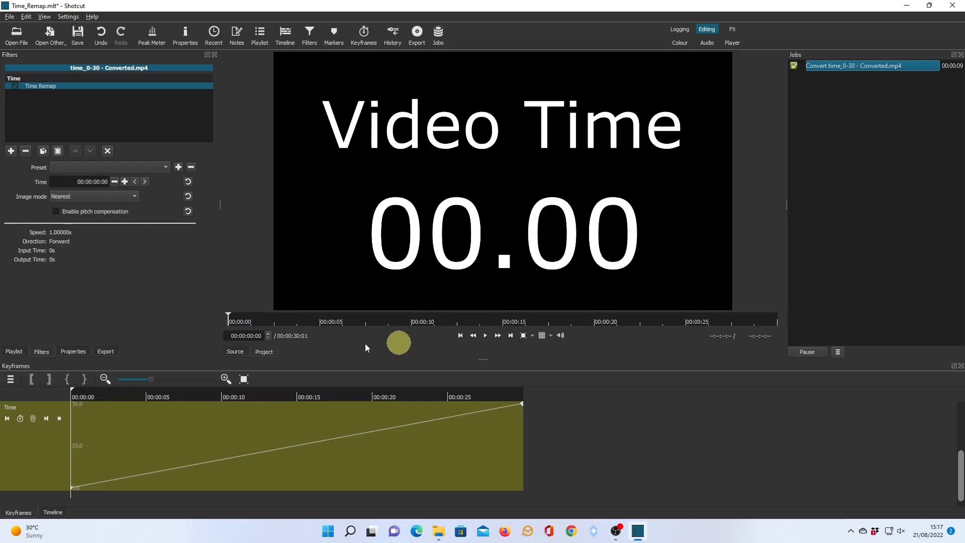
Step: Advance the playhead four frames one at a time to compare input and output times, and return it to the start
left_click(268, 334)
left_click(268, 334)
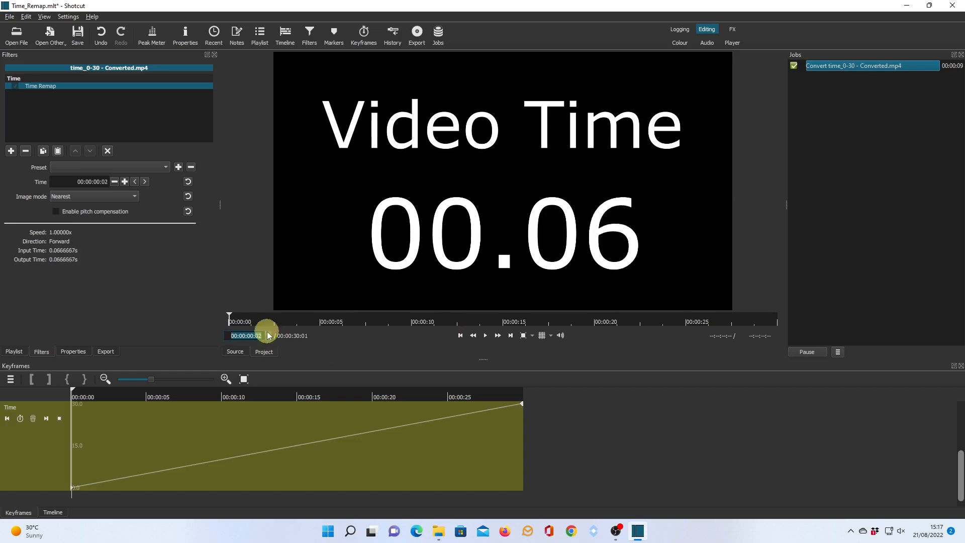
left_click(268, 334)
left_click(269, 334)
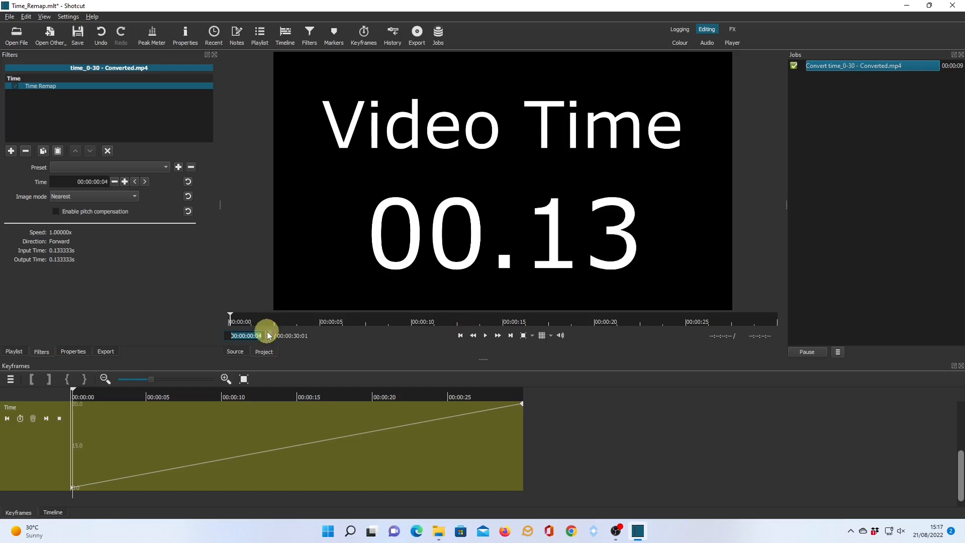
left_click(460, 335)
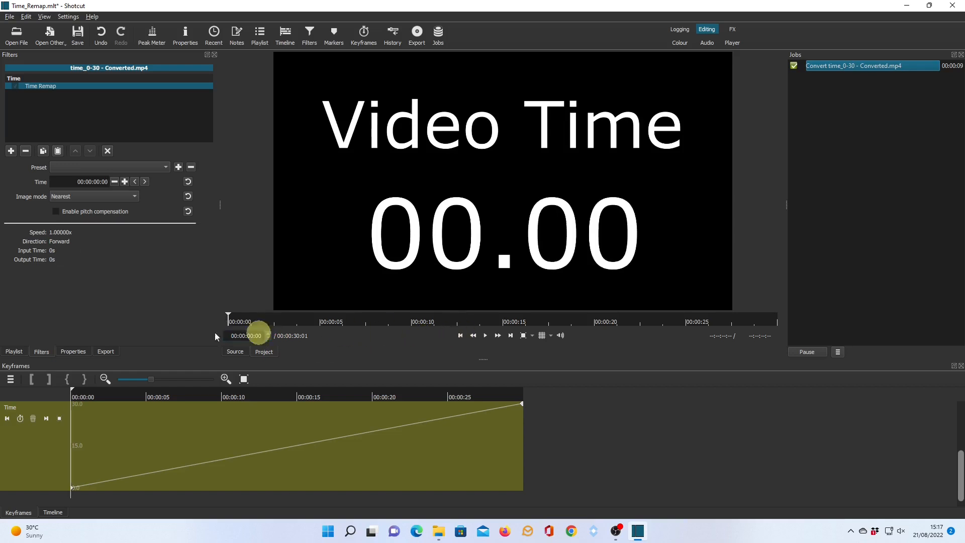
Step: Set the Time Remap image mode to Blend, play the first few seconds of the clip and return to the start
left_click(135, 195)
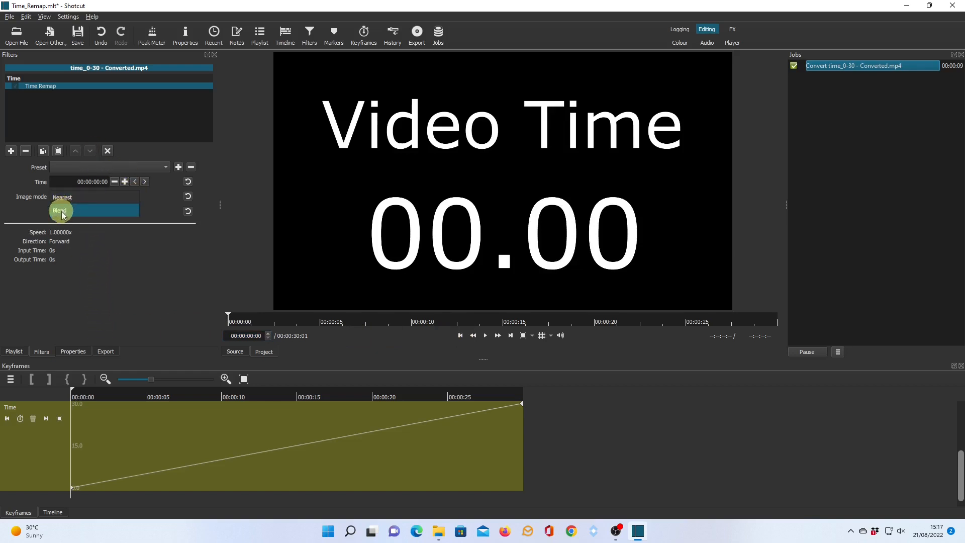
left_click(62, 211)
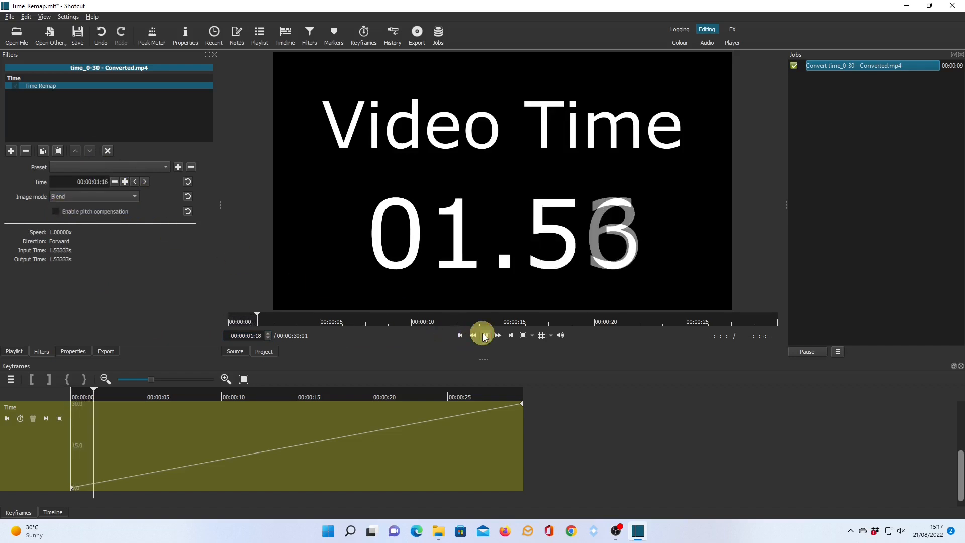
left_click(485, 336)
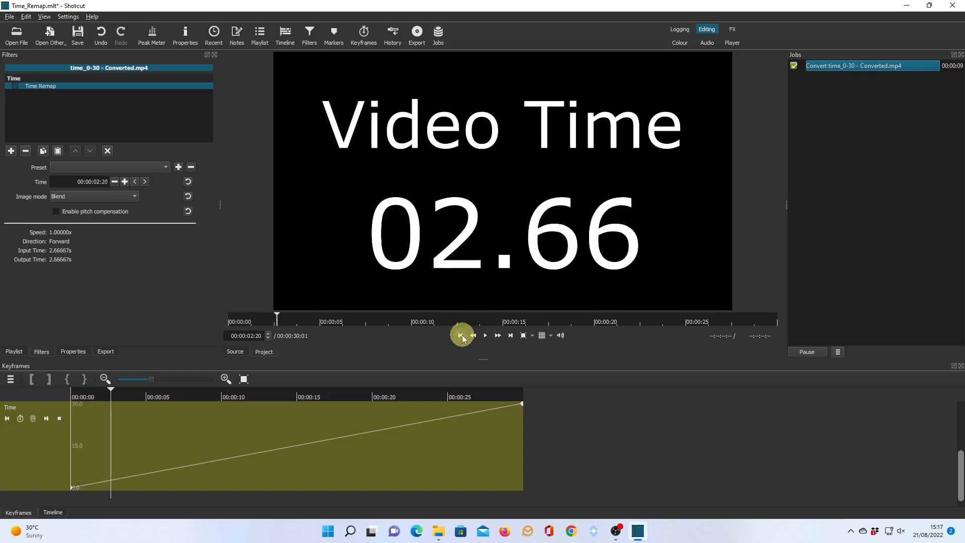
left_click(460, 335)
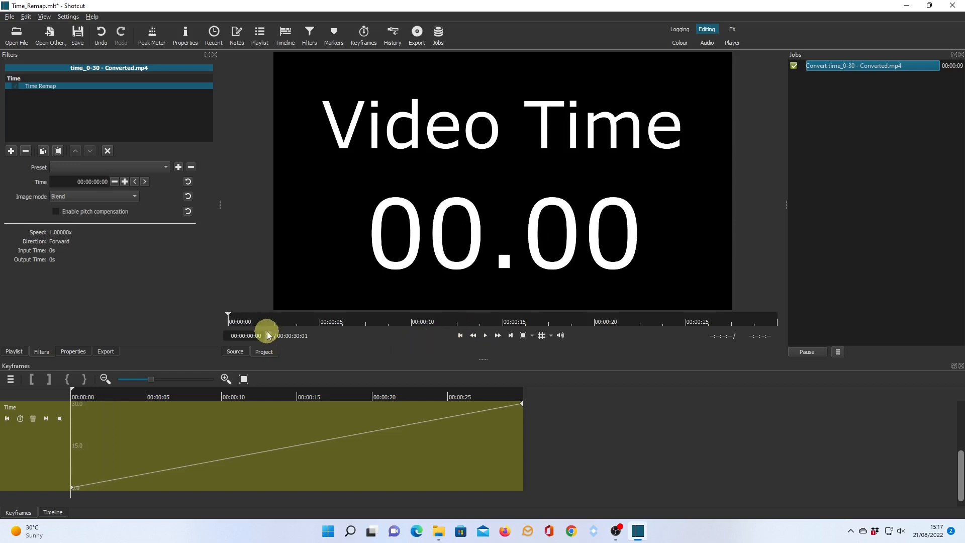
Step: Advance the playhead one frame at a time to 00:00:00:22 to examine how blended frames look
scroll(268, 334, "up", 2)
scroll(268, 336, "up", 1)
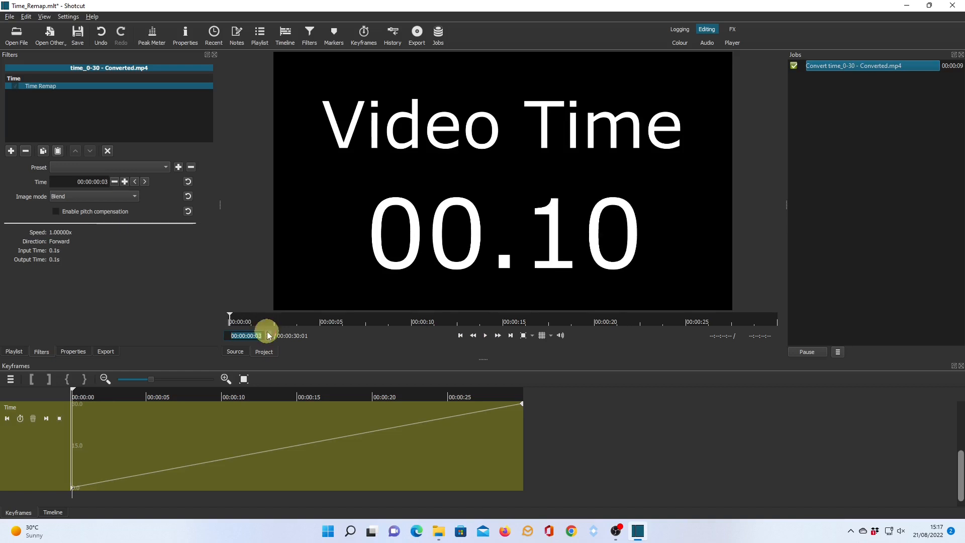
scroll(269, 335, "up", 1)
scroll(269, 335, "up", 1)
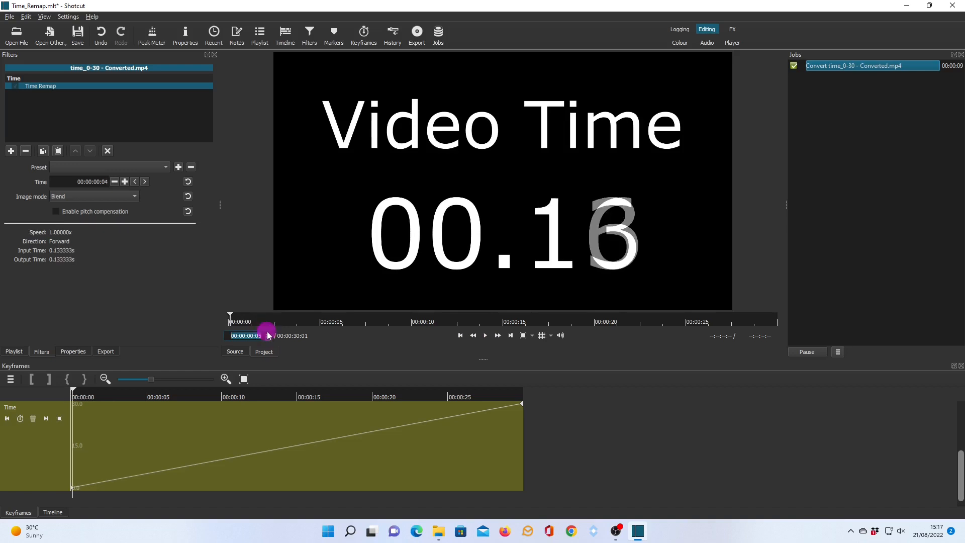
scroll(269, 335, "up", 1)
scroll(268, 335, "up", 2)
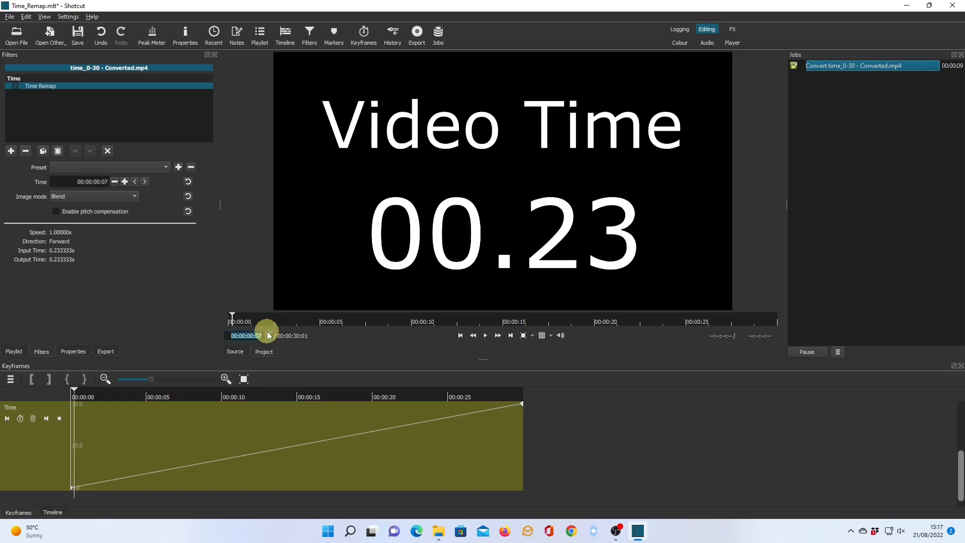
scroll(268, 335, "up", 1)
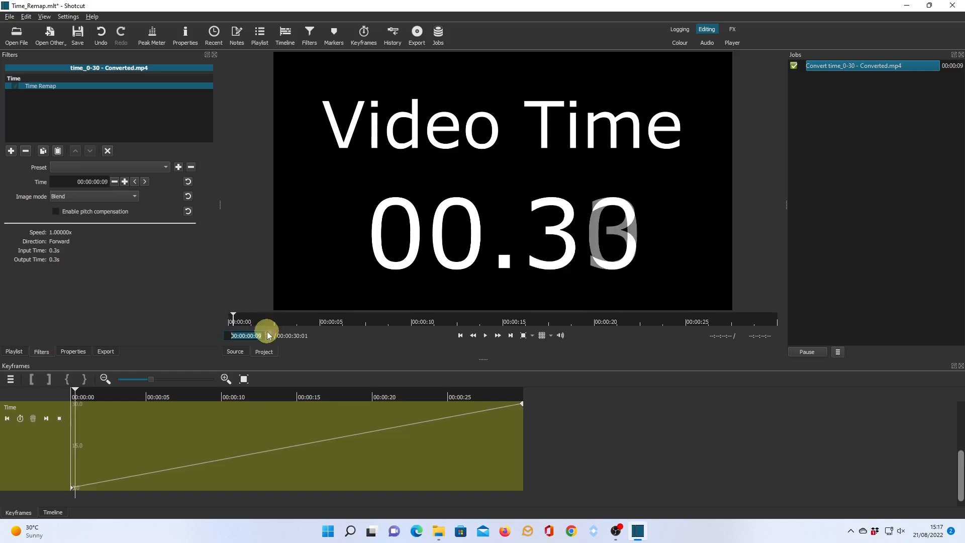
scroll(268, 335, "up", 1)
scroll(268, 335, "up", 1)
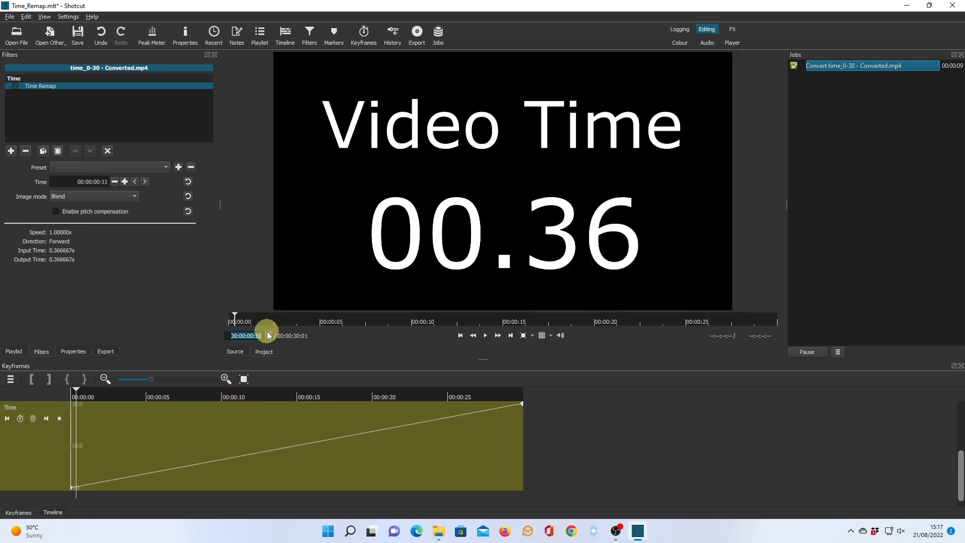
scroll(268, 335, "up", 1)
scroll(268, 335, "up", 1)
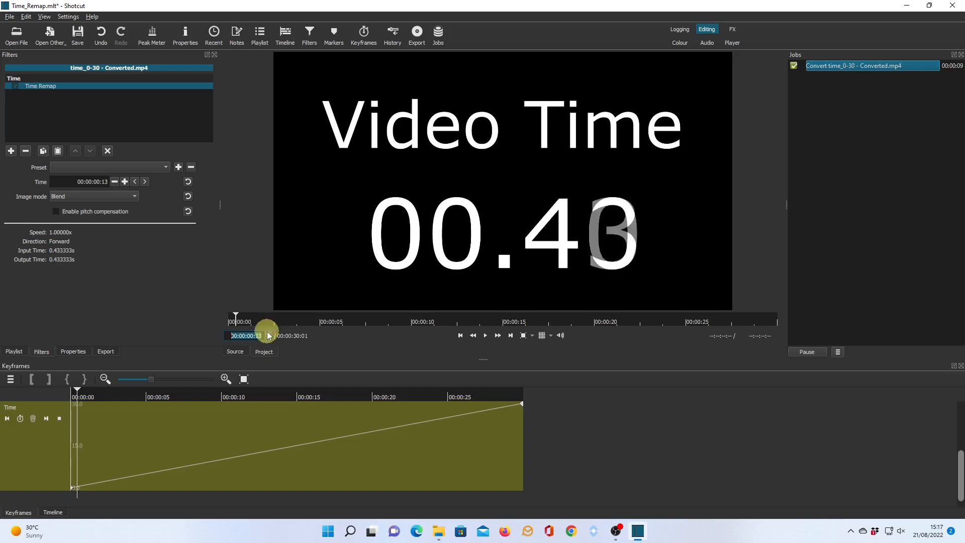
scroll(269, 335, "up", 1)
scroll(269, 335, "up", 2)
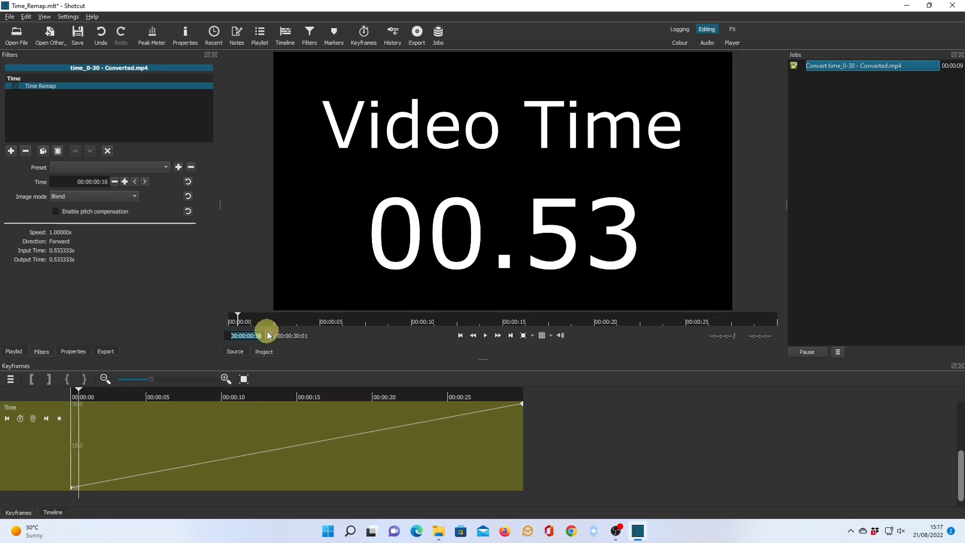
scroll(269, 335, "up", 1)
scroll(269, 335, "up", 1)
scroll(269, 335, "up", 1)
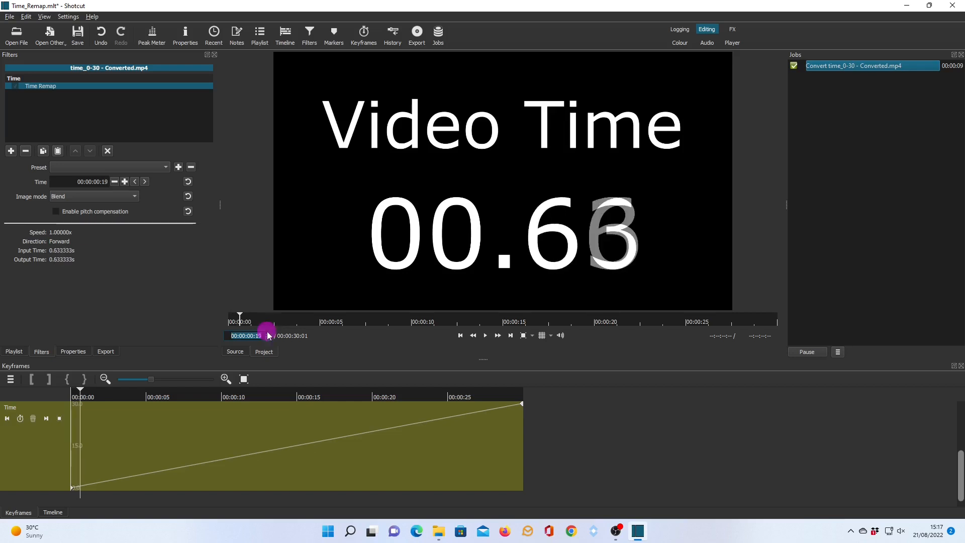
scroll(268, 335, "up", 1)
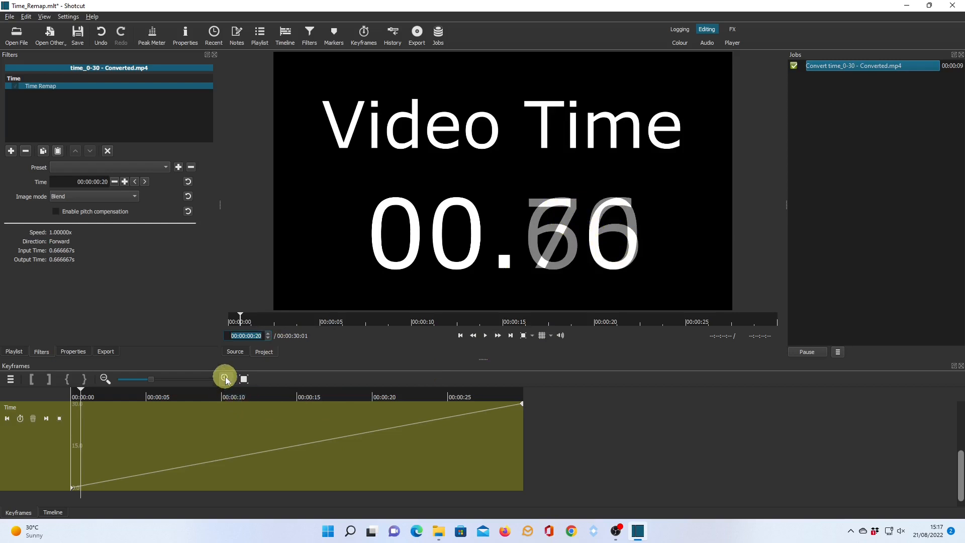
left_click(267, 336)
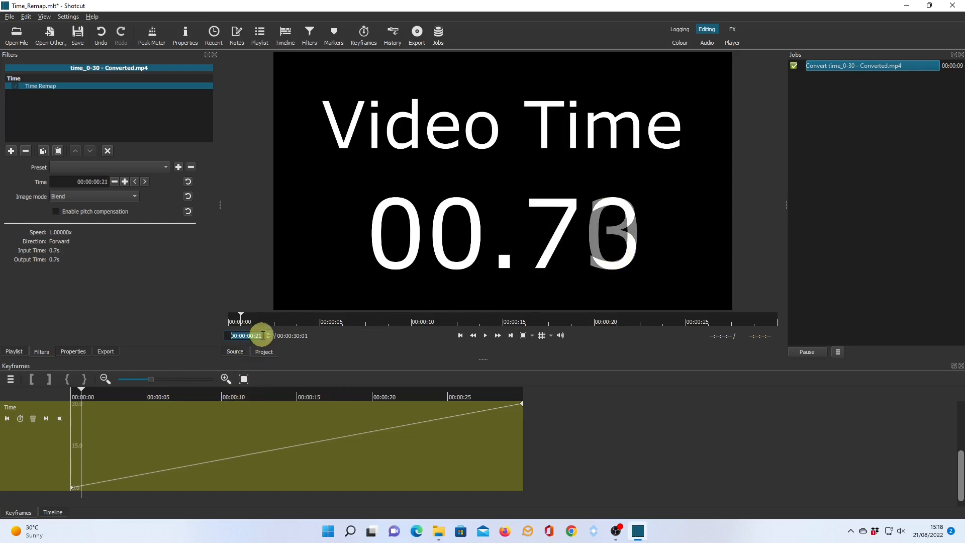
left_click(267, 334)
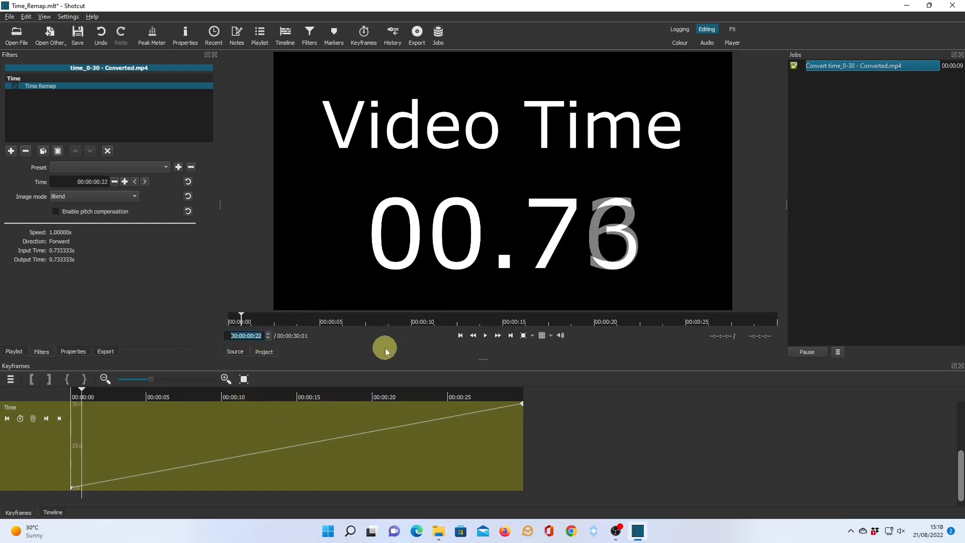
Step: Return the playhead to the start and set the Time Remap image mode back to Nearest
left_click(458, 336)
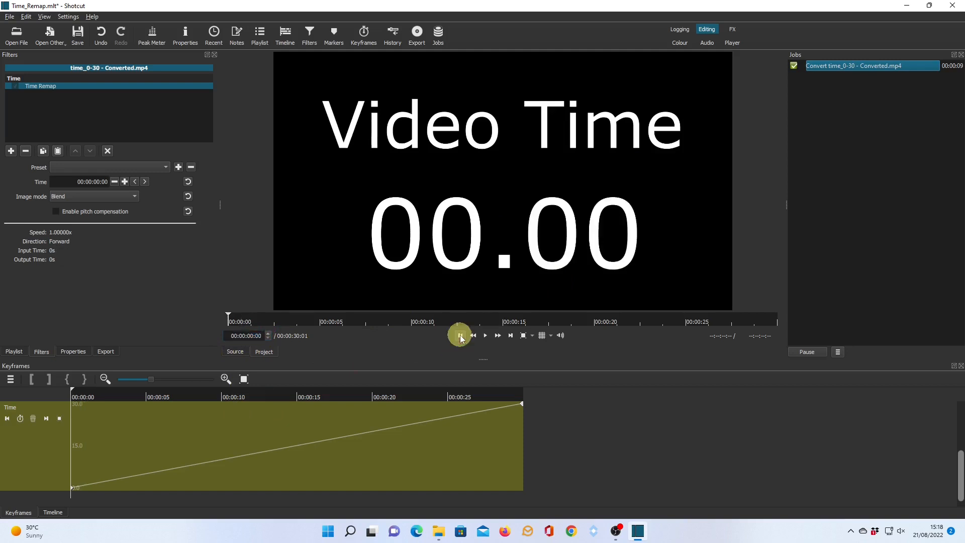
left_click(133, 196)
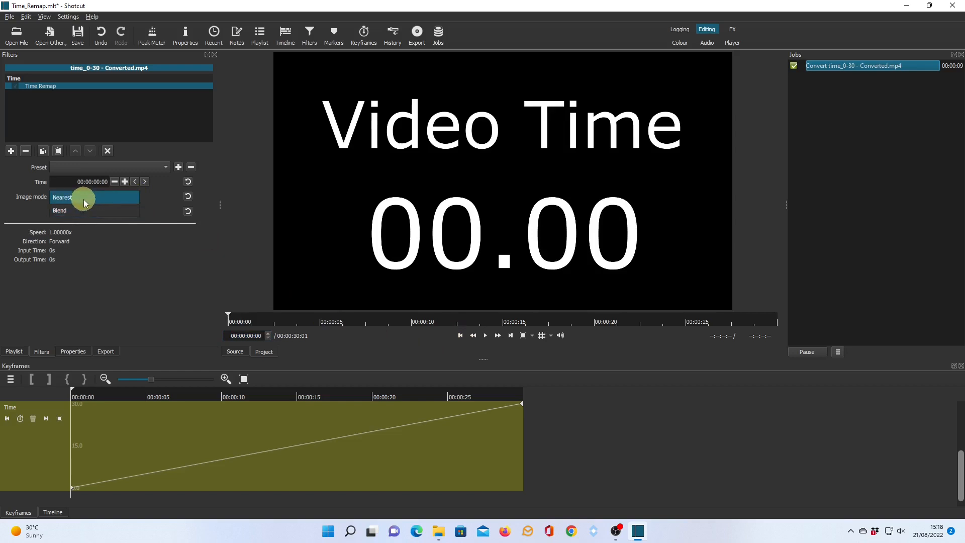
left_click(84, 200)
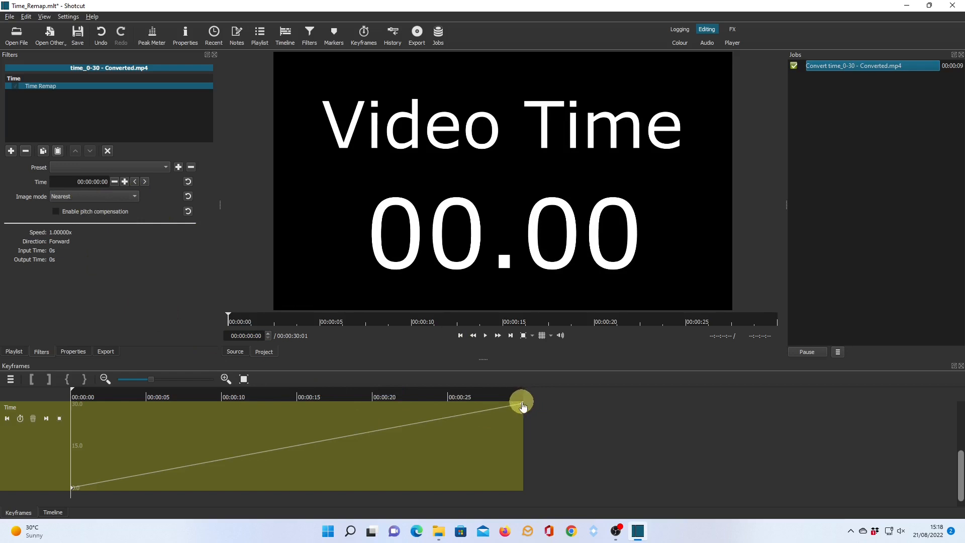
Step: Lower the last Time keyframe to 15 seconds and try raising it with the keyframe values zoomed, then restore the full value range
left_click_drag(523, 405, 524, 449)
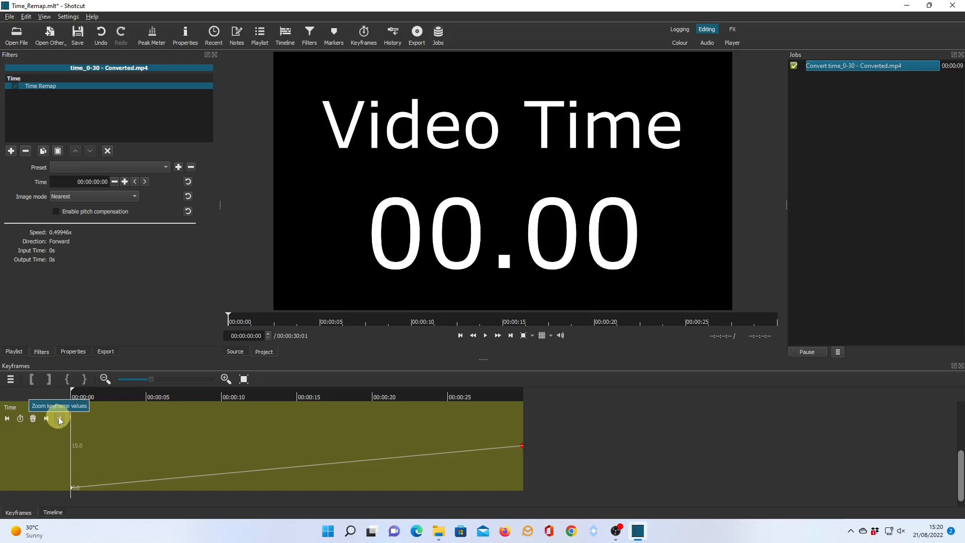
left_click(59, 420)
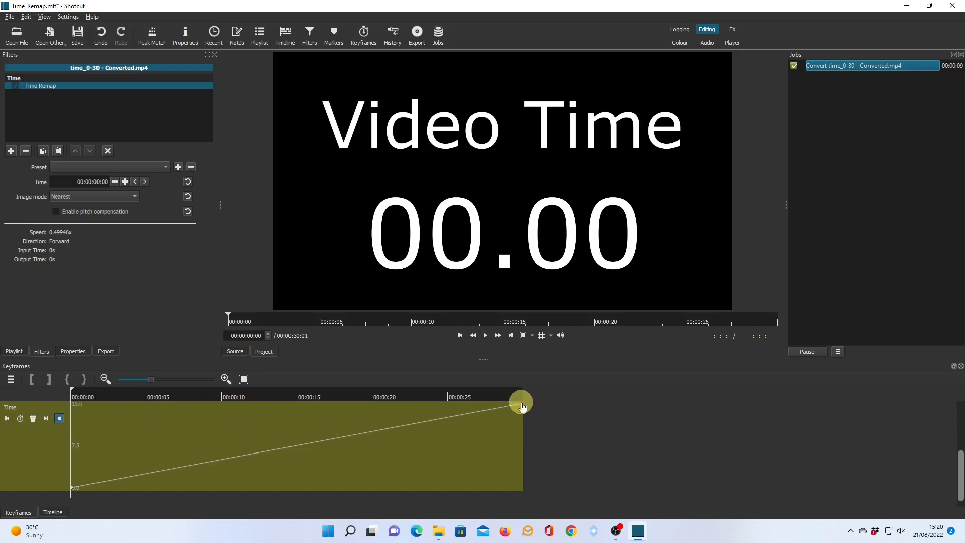
mouse_move(522, 406)
left_mouse_down()
mouse_move(523, 418)
mouse_move(521, 396)
left_mouse_up()
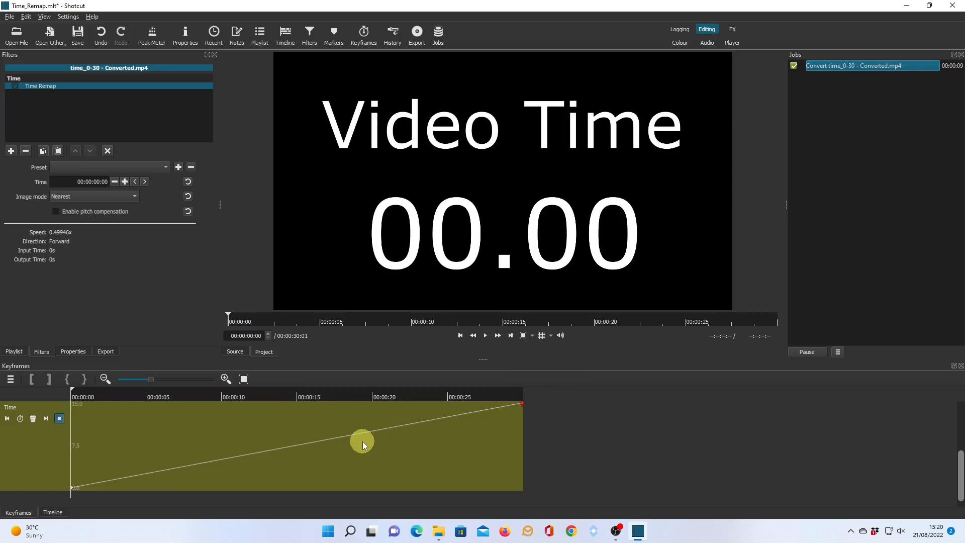
left_click(60, 418)
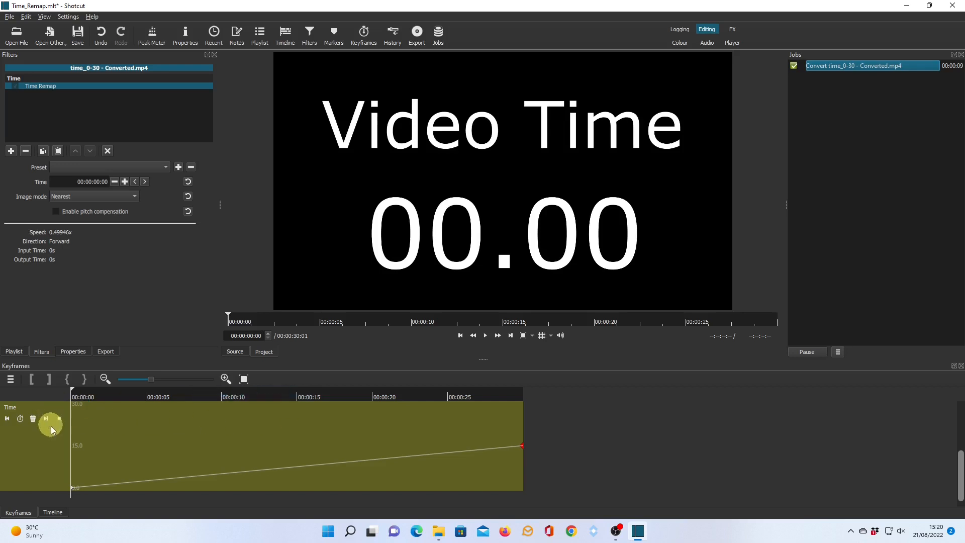
Step: Go to the last Time keyframe at the end of the clip and raise its value to 00:00:30:01
left_click(46, 420)
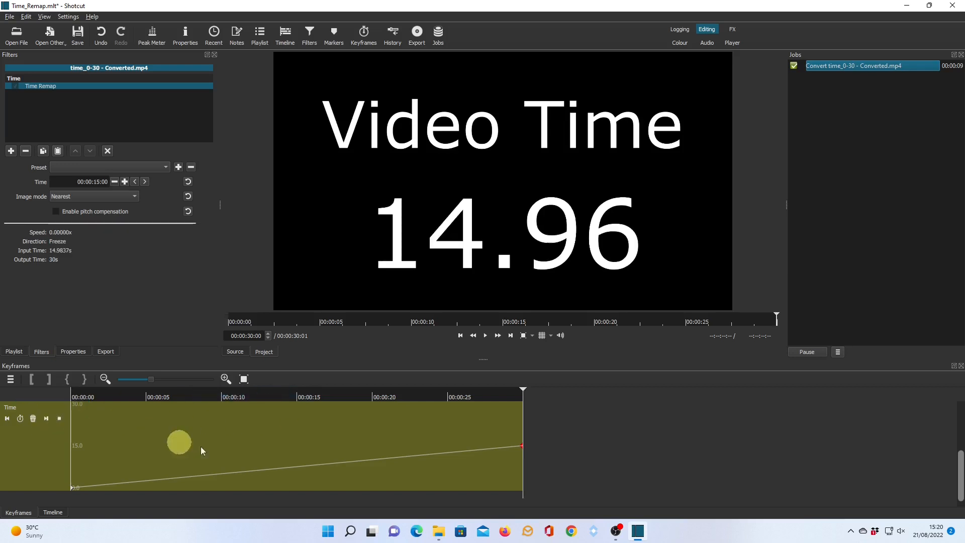
left_click(521, 445)
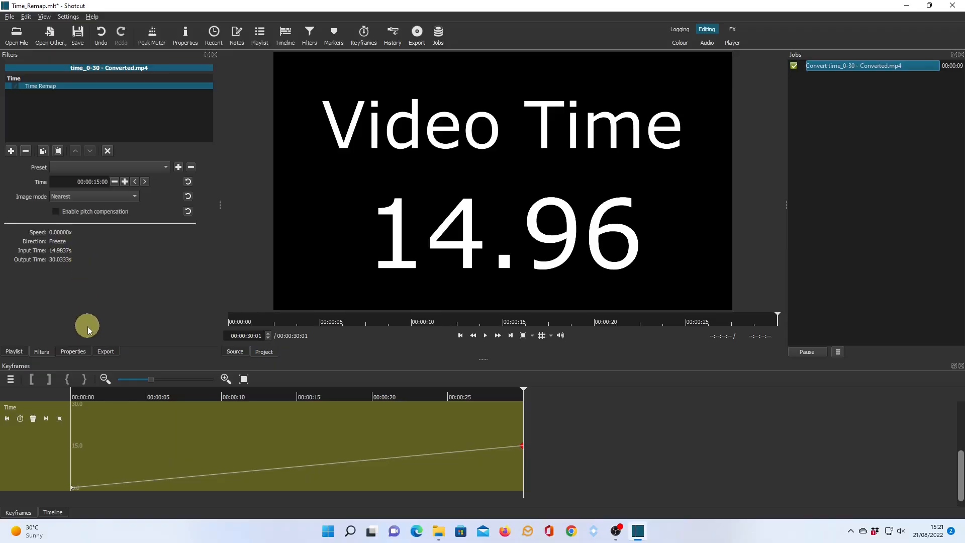
left_click(461, 335)
left_click(522, 446)
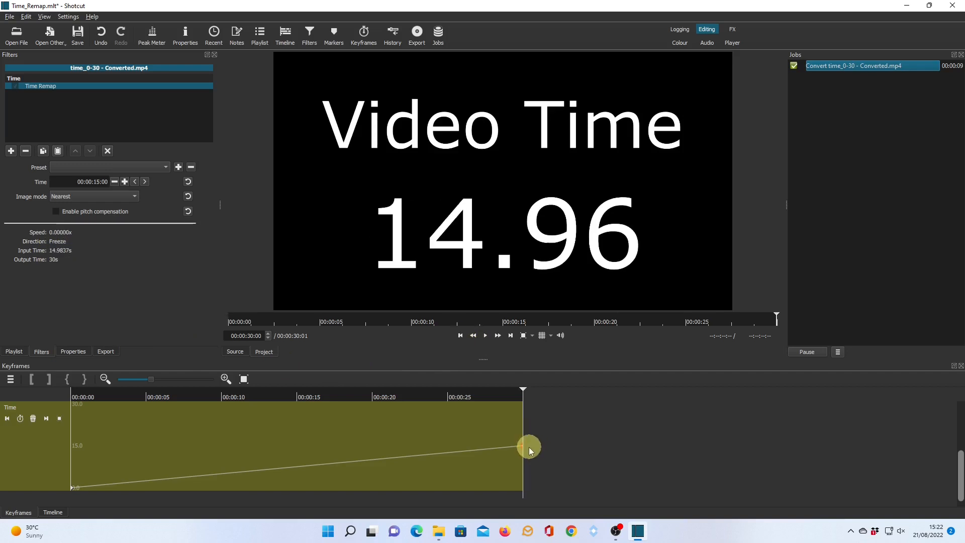
left_click_drag(526, 445, 529, 390)
left_click(529, 399)
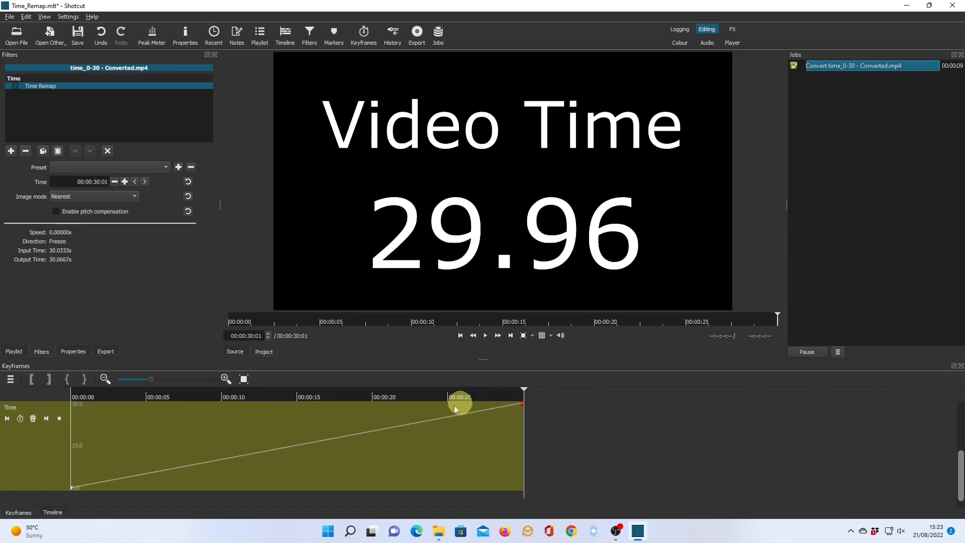
Step: Place the playhead near 10 seconds, nudge it by frames to 00:00:10:00 and back to 00:00:09:28
left_click(220, 398)
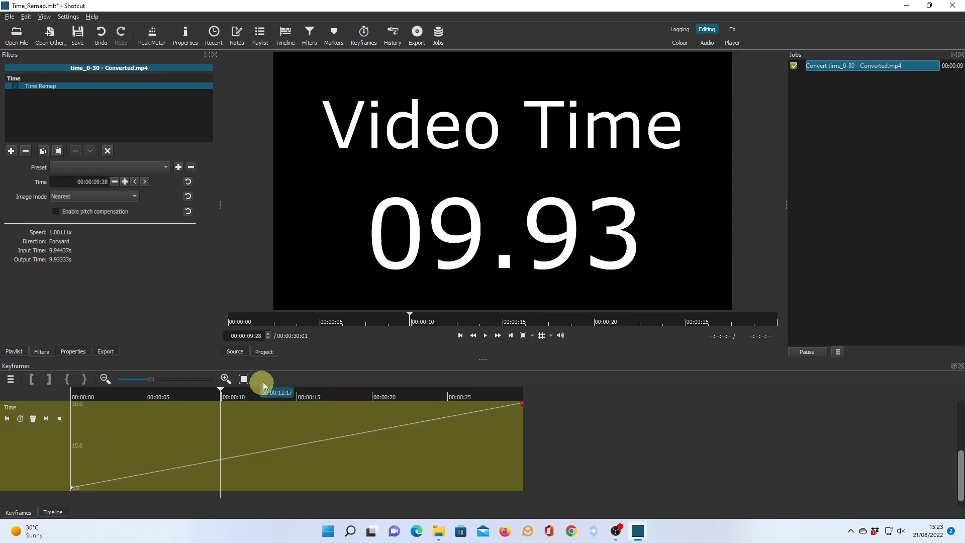
left_click(268, 334)
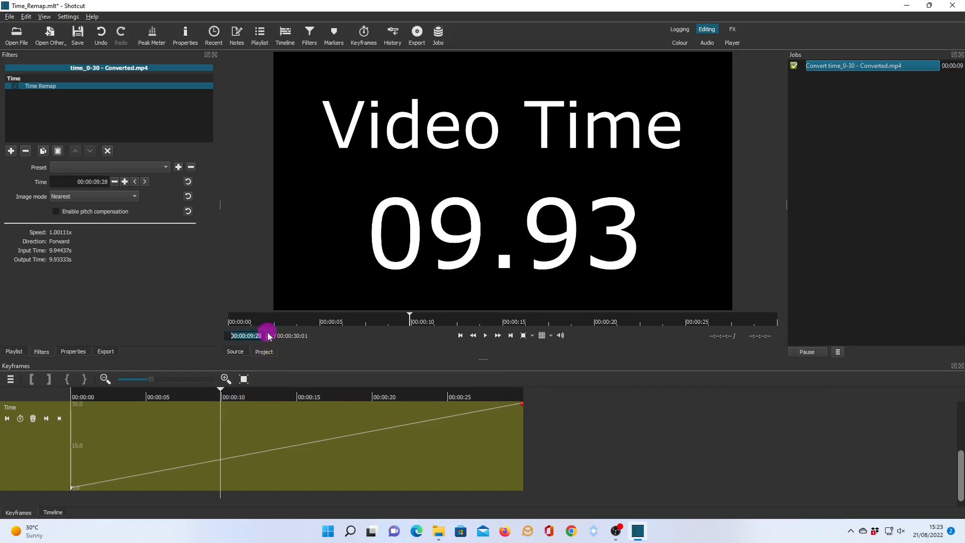
left_click(268, 334)
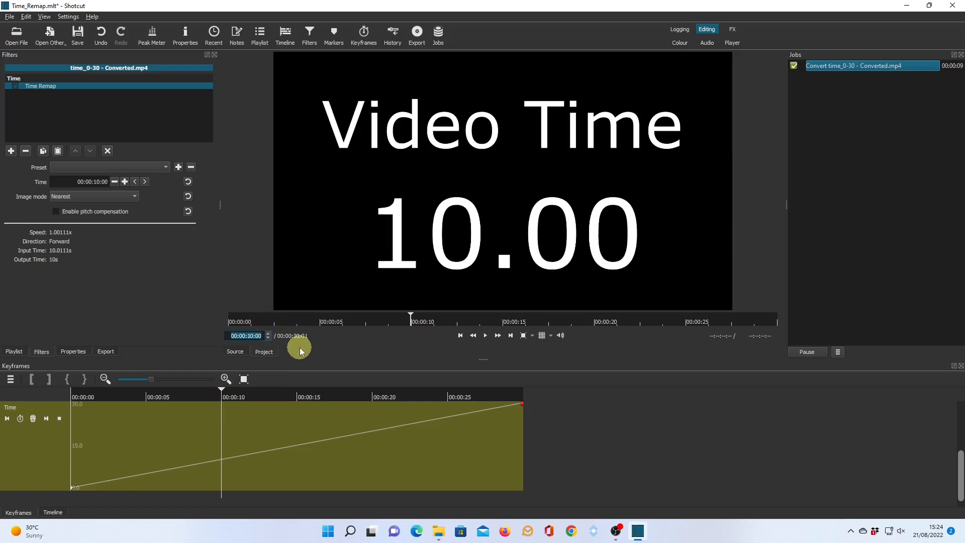
left_click(268, 338)
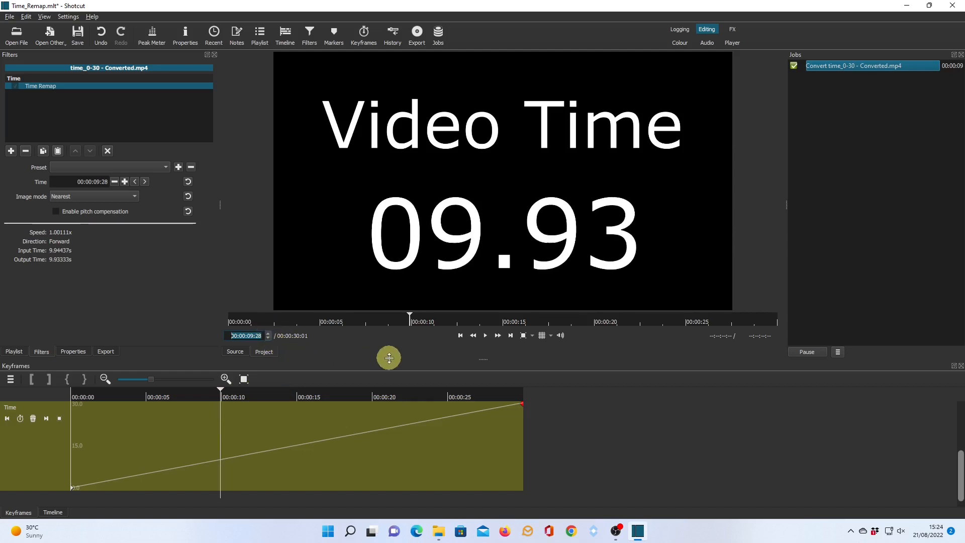
Step: Advance the playhead frame by frame until it sits at exactly 00:00:10:00
key("Home")
key("Right")
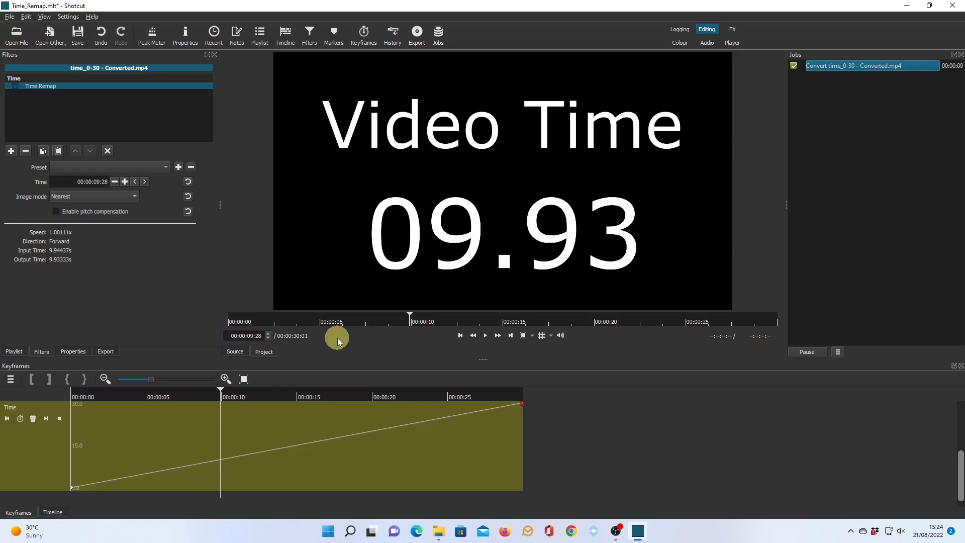
key("Right")
key("Right")
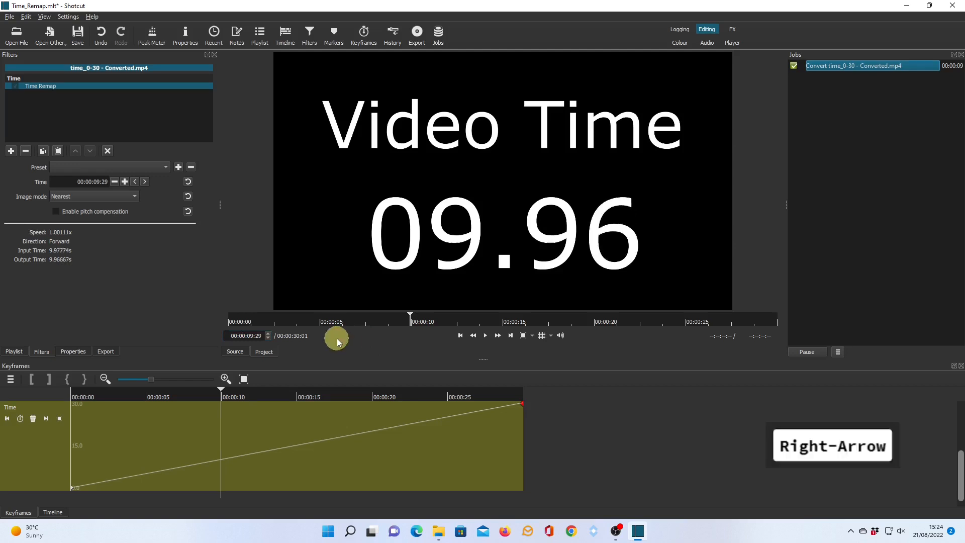
key("Right")
key("Left")
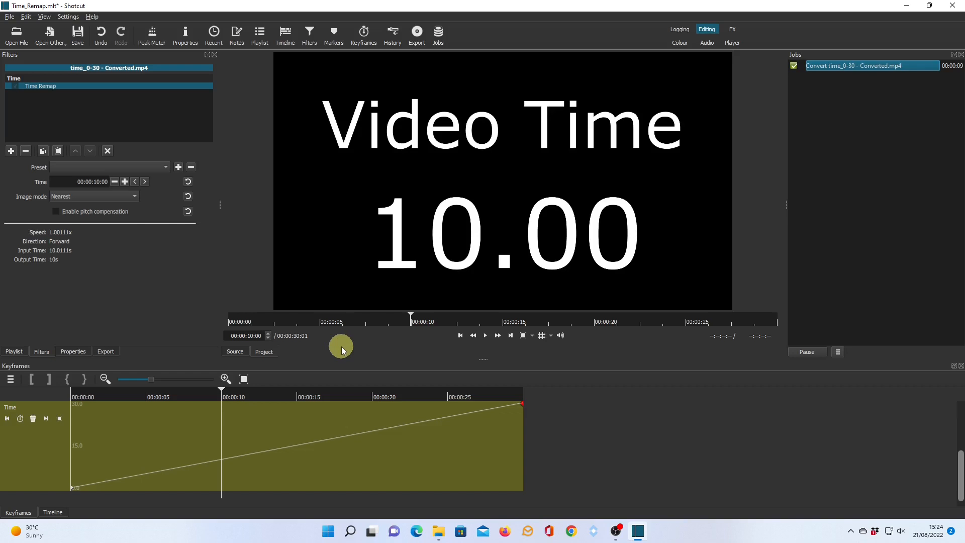
Step: Set the Time value at the 10-second playhead position to 00:00:20:00 to add a keyframe there
left_click(521, 404)
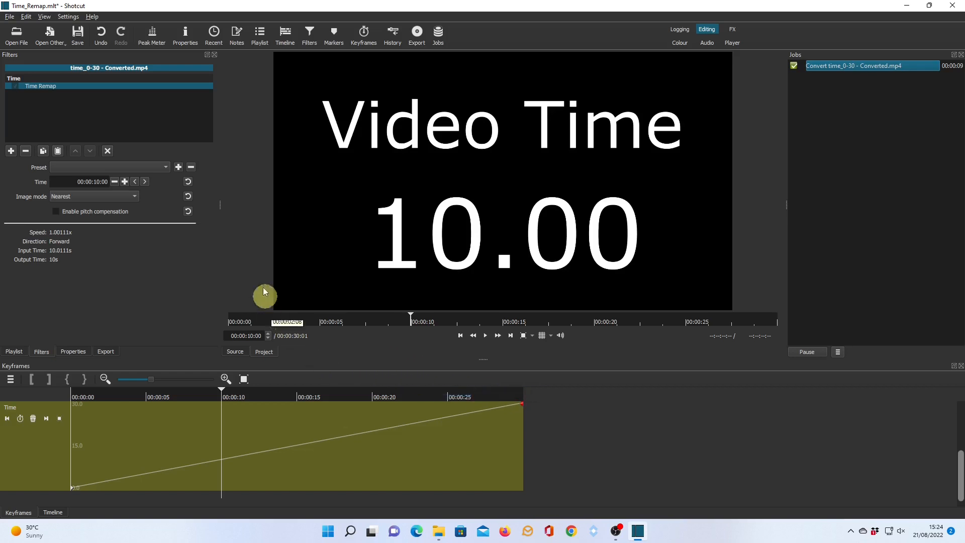
double_click(97, 182)
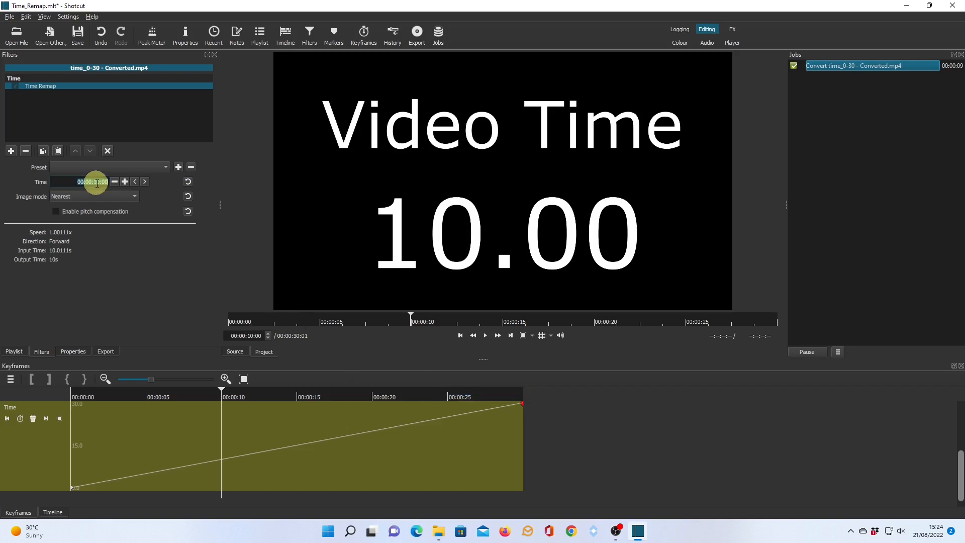
type("00:00:20:00")
key("Return")
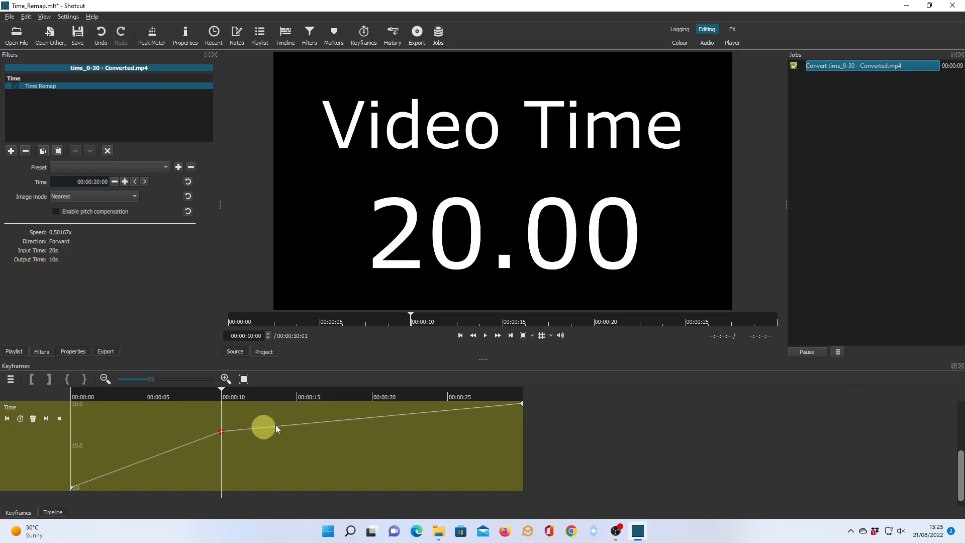
Step: Play the clip from the start past the 10-second keyframe to check both playback speeds
left_click(460, 335)
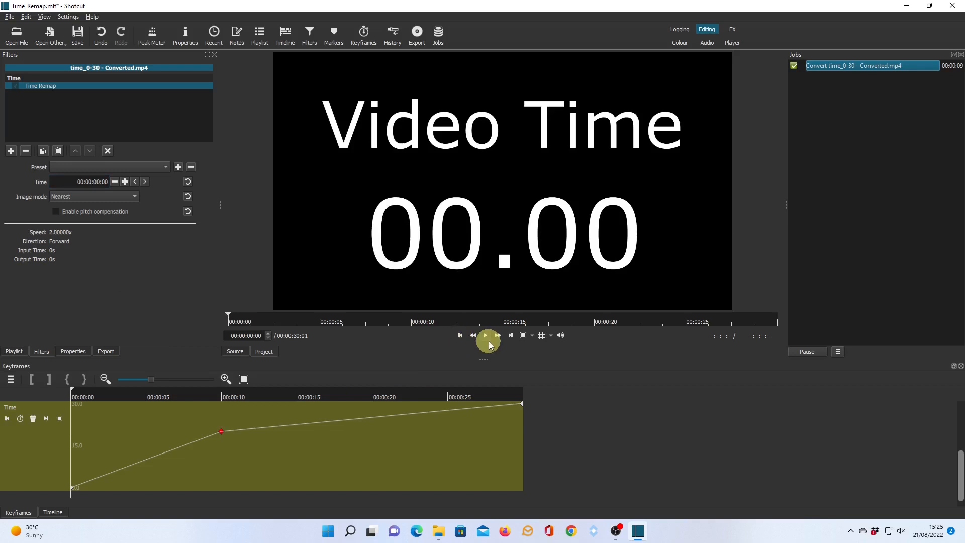
left_click(485, 336)
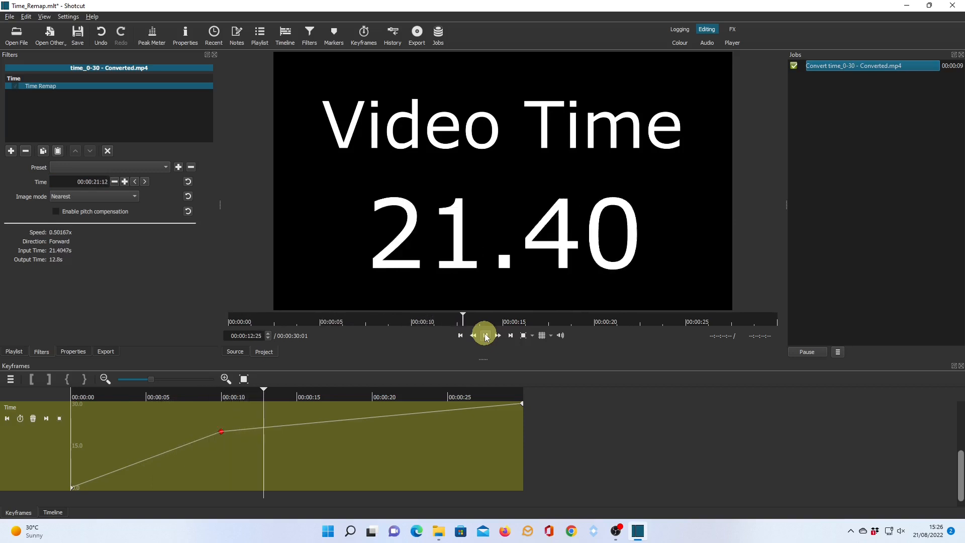
left_click(485, 335)
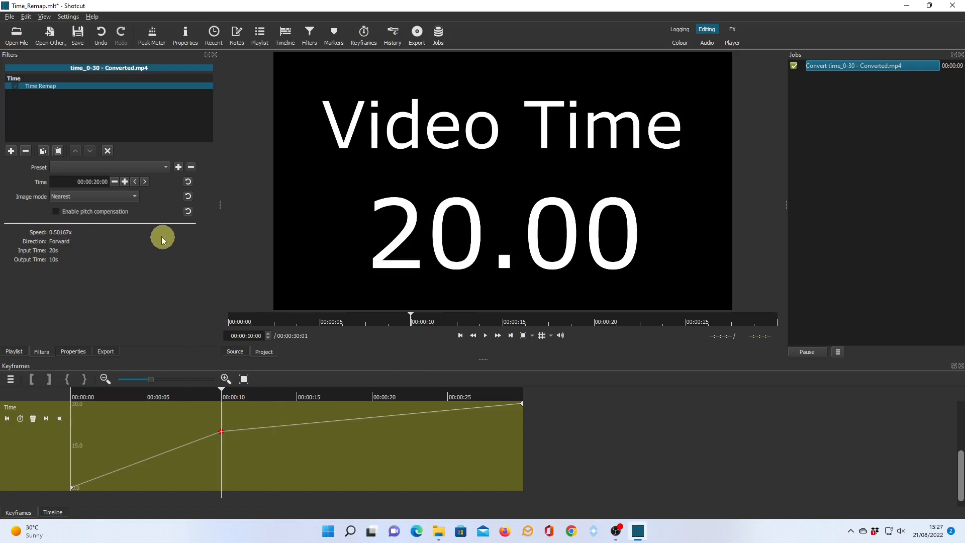
Step: Set the 10-second keyframe's Time value to 00:00:30:00 and move the keyframe earlier to about 5 seconds
left_click(94, 182)
type("3")
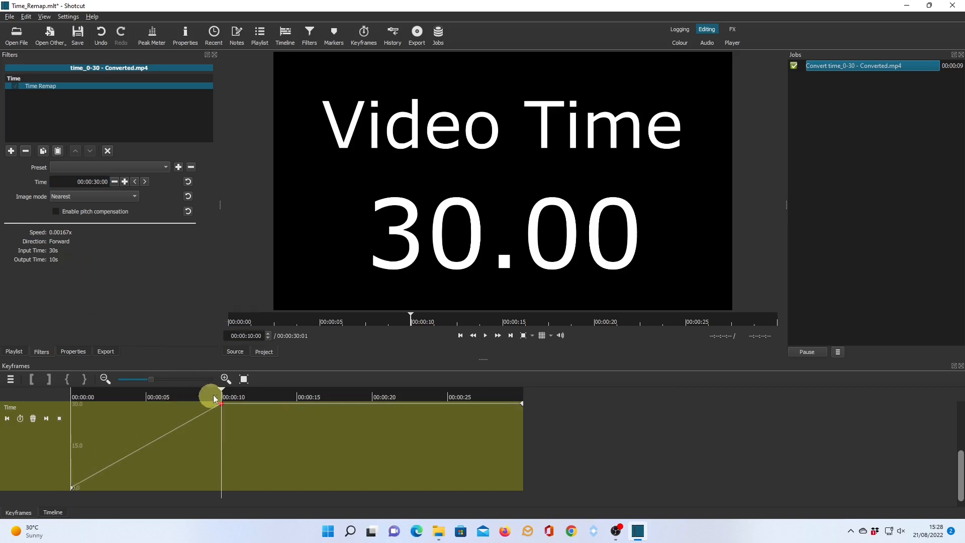
left_click_drag(223, 406, 146, 400)
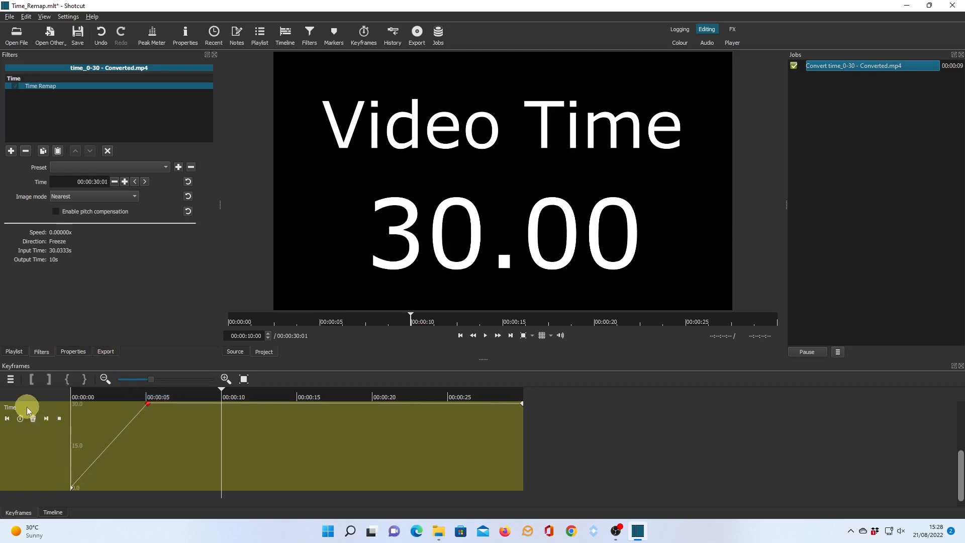
Step: Play the clip from the first keyframe past the 5-second keyframe to check the faster speed and freeze
left_click(7, 418)
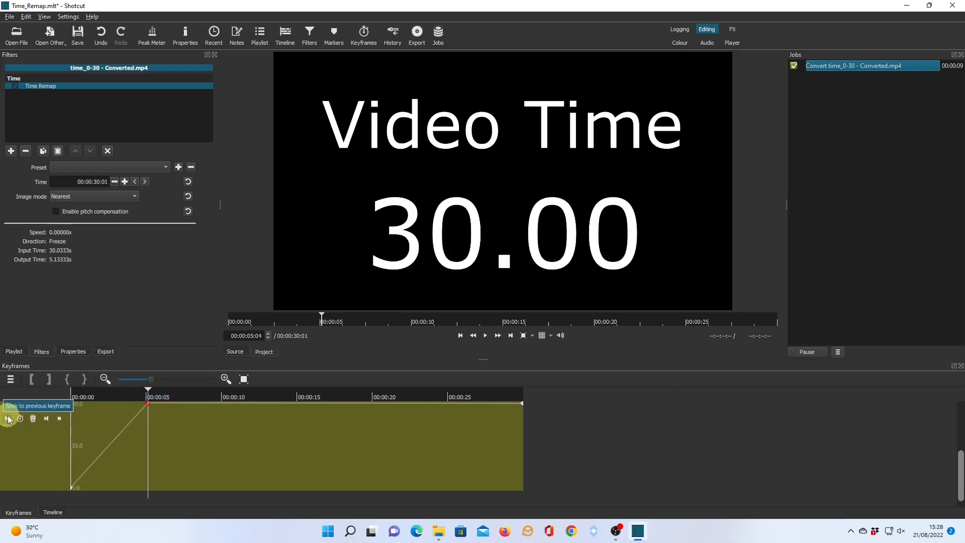
left_click(8, 418)
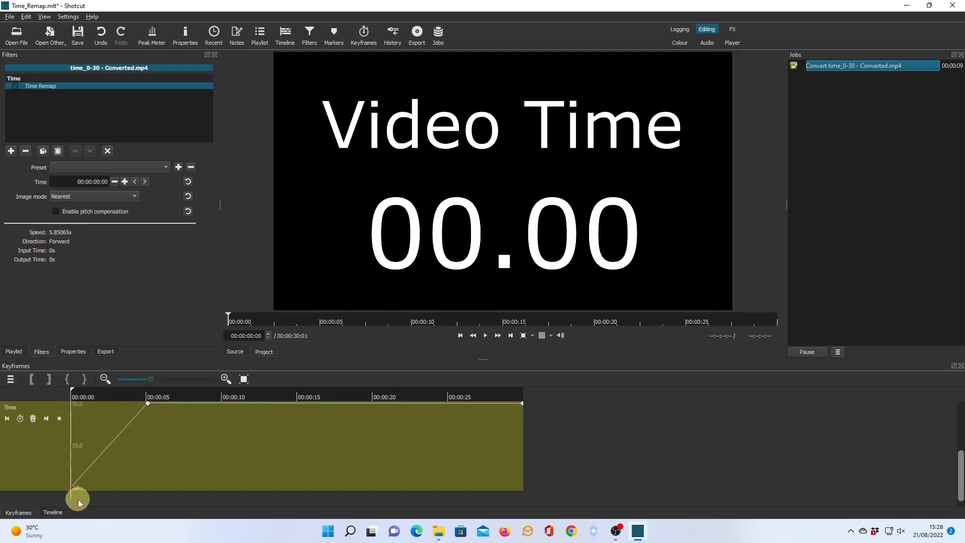
left_click(486, 336)
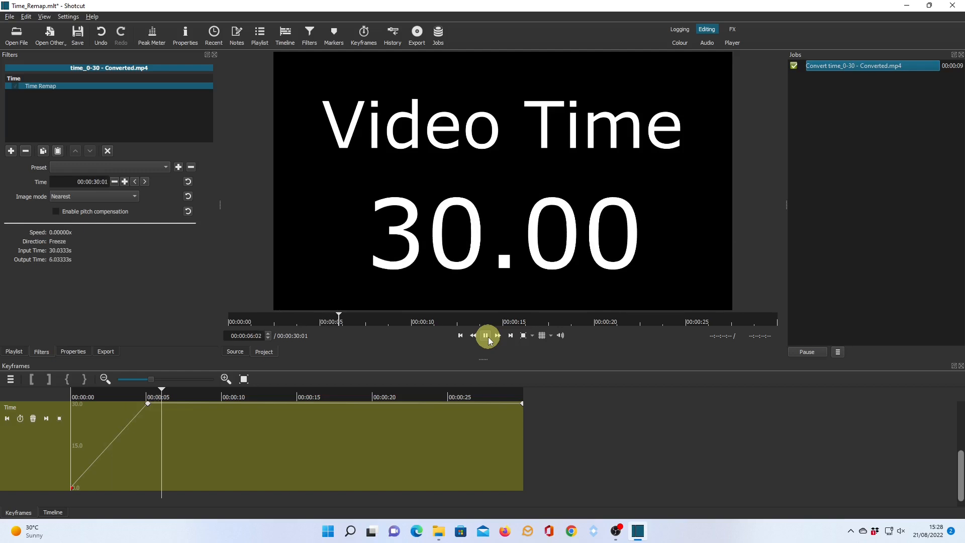
left_click(486, 335)
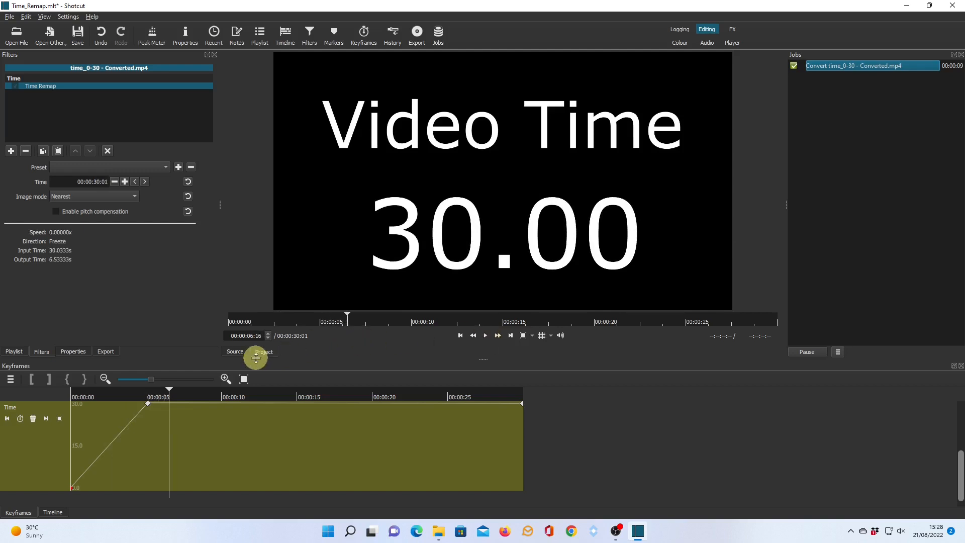
Step: Move the 5-second keyframe back to about 10 seconds on the Time curve
left_click(7, 419)
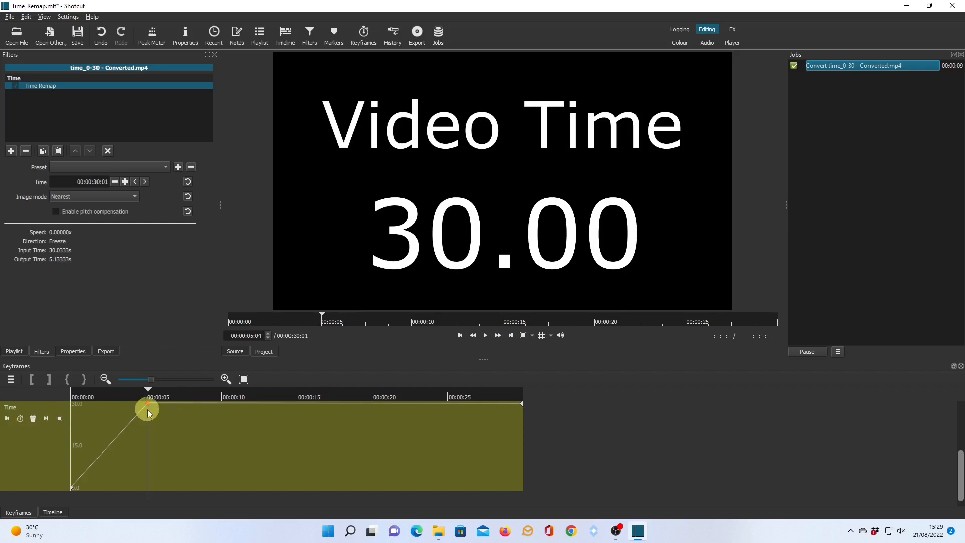
left_click_drag(148, 404, 222, 409)
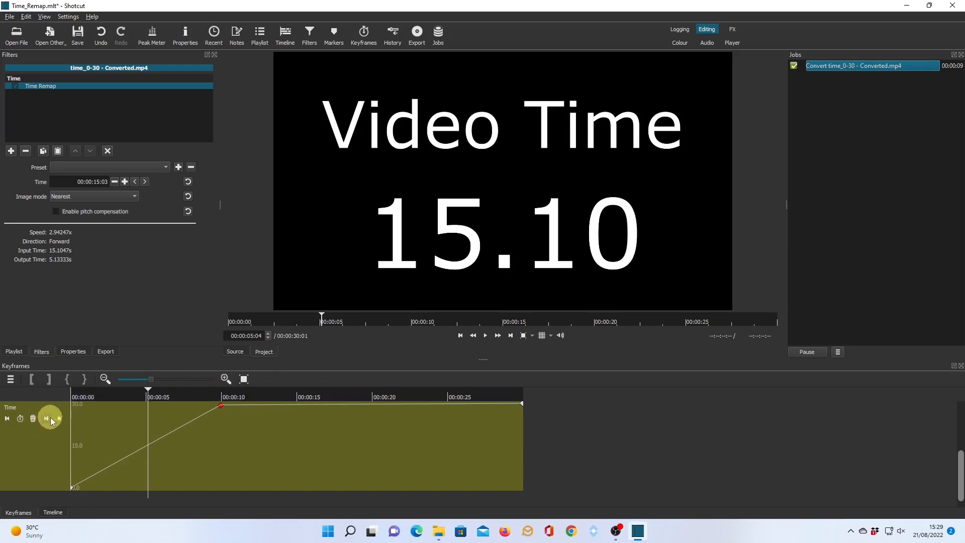
Step: Delete the Time keyframe near 10 seconds and add a new one at exactly 00:00:10:00
left_click(50, 418)
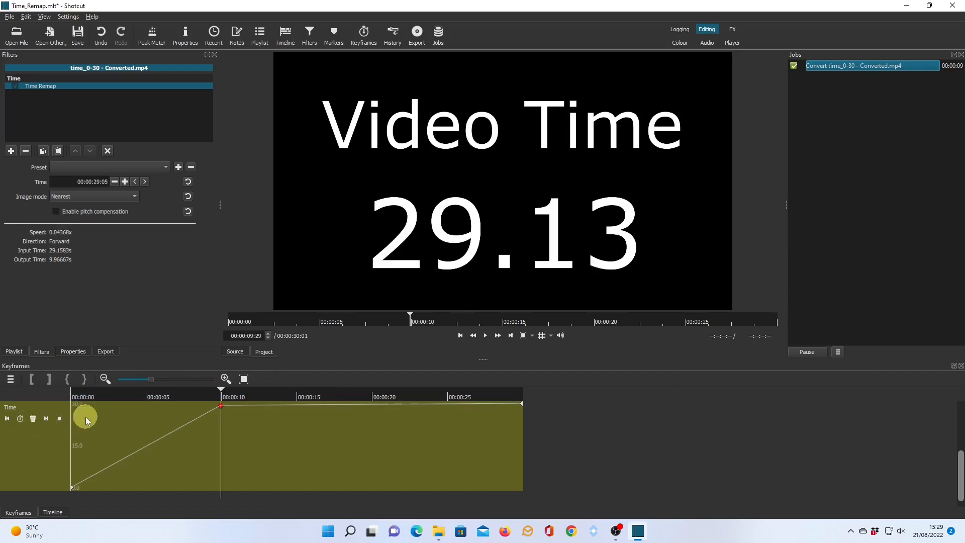
left_click(33, 419)
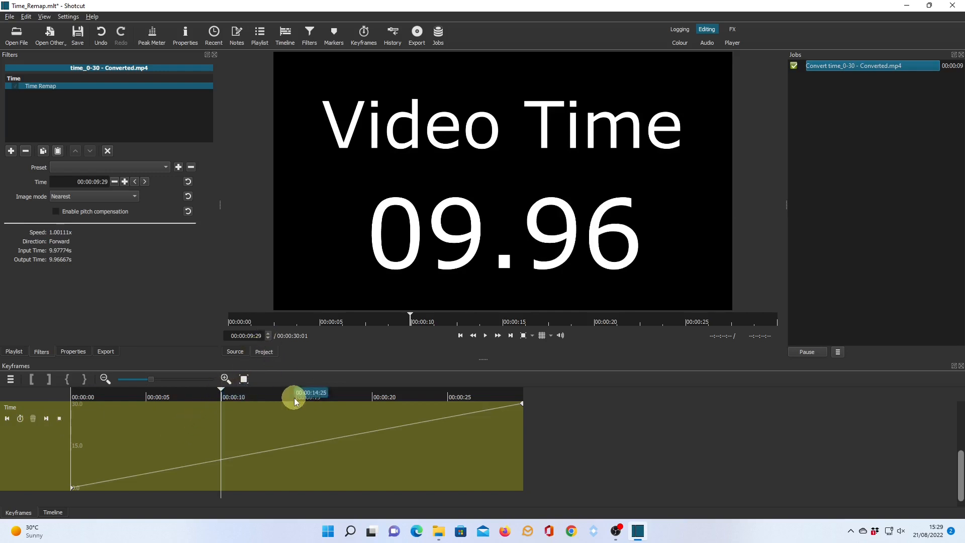
key("Right")
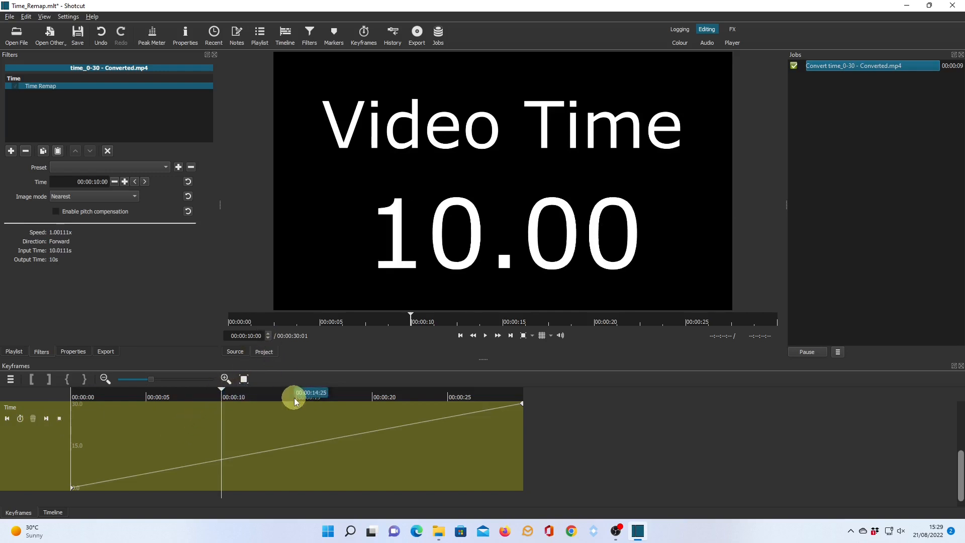
left_click(21, 419)
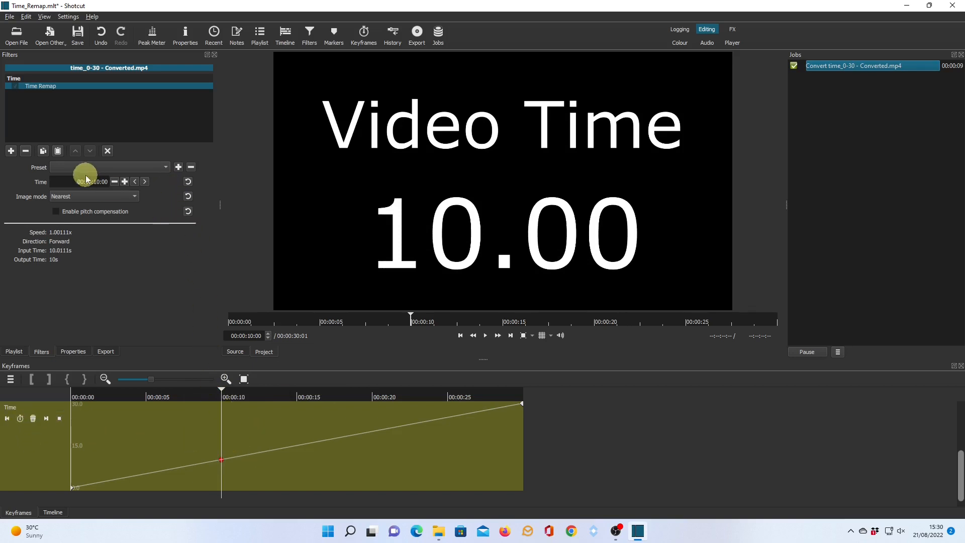
Step: Lower the 10-second keyframe's Time value frame by frame to 00:00:09:24 and raise it back to 00:00:10:00
left_click(115, 183)
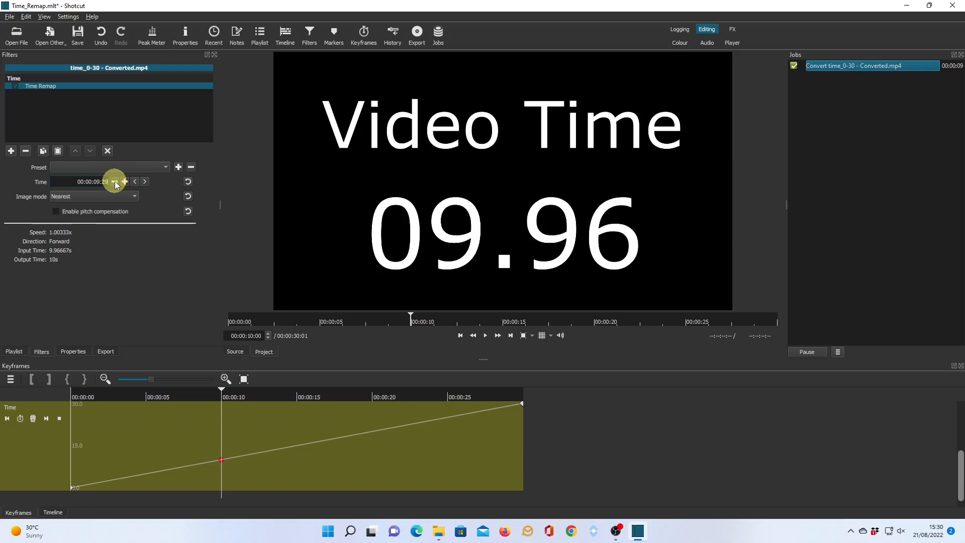
left_click(116, 182)
left_click(115, 183)
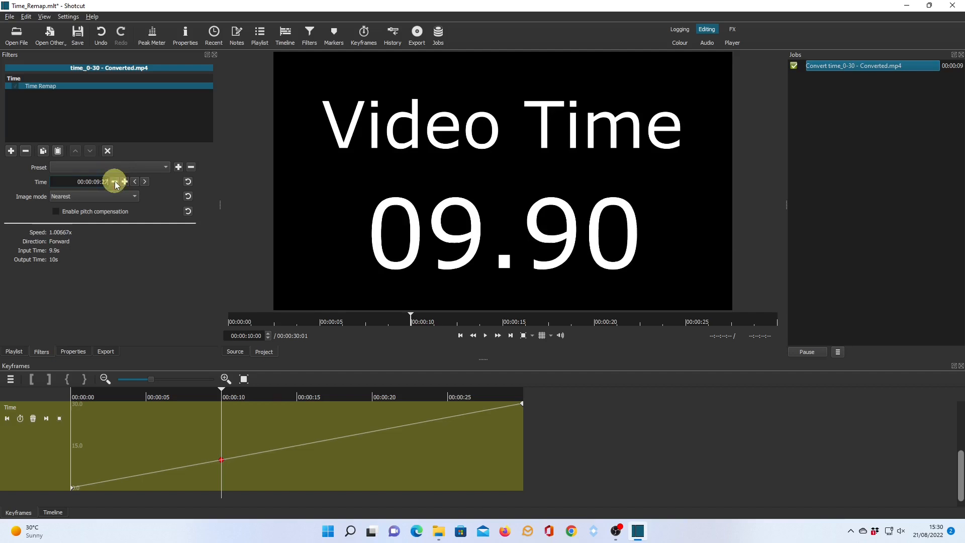
left_click(115, 182)
left_click(115, 182)
left_click(115, 182)
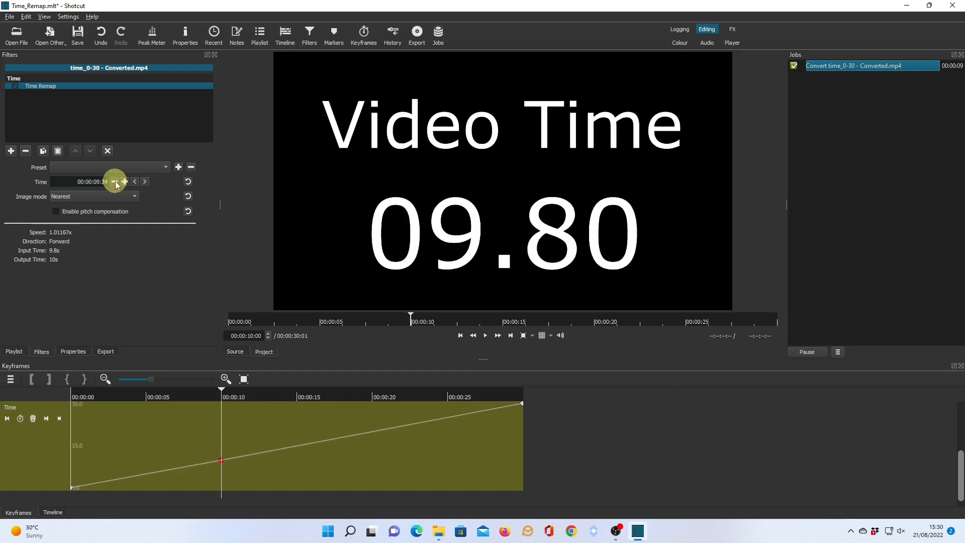
left_click(125, 182)
left_click(125, 181)
left_click(125, 182)
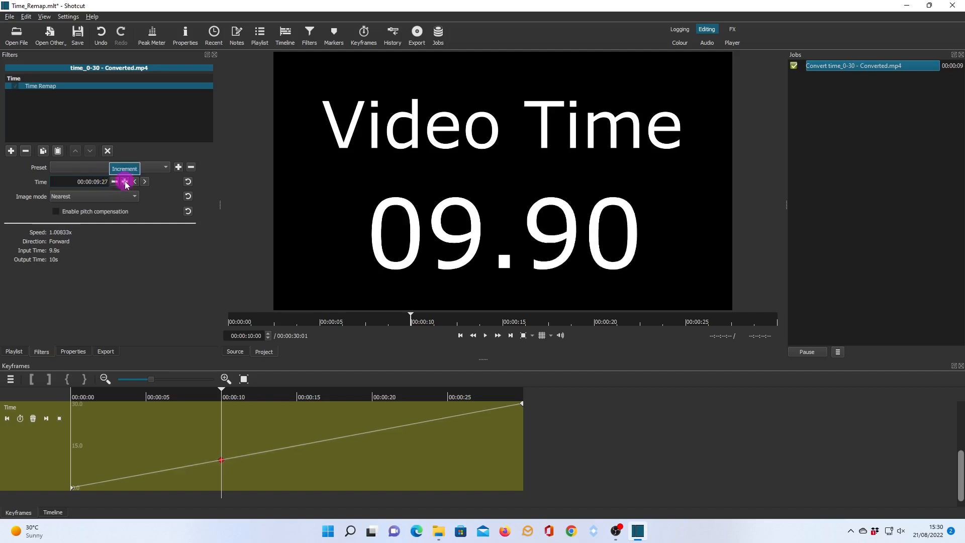
left_click(124, 181)
left_click(124, 181)
left_click(125, 182)
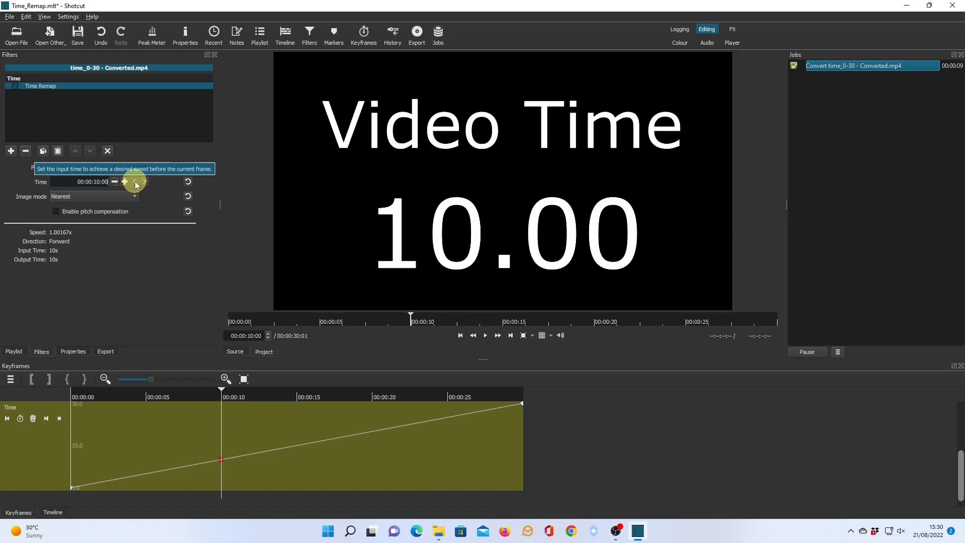
Step: Set the speed before the 10-second keyframe to 0.5x using Lock current mapping
left_click(135, 182)
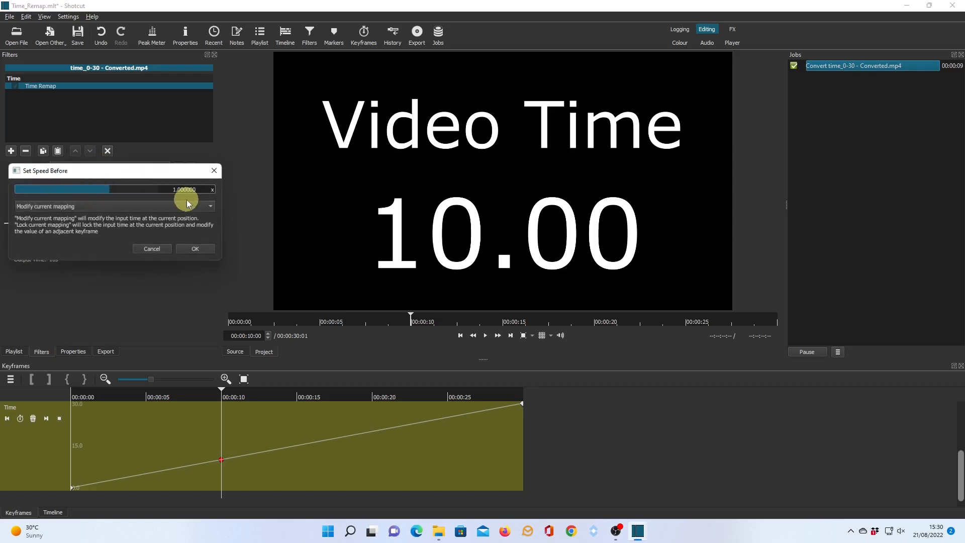
left_click(211, 208)
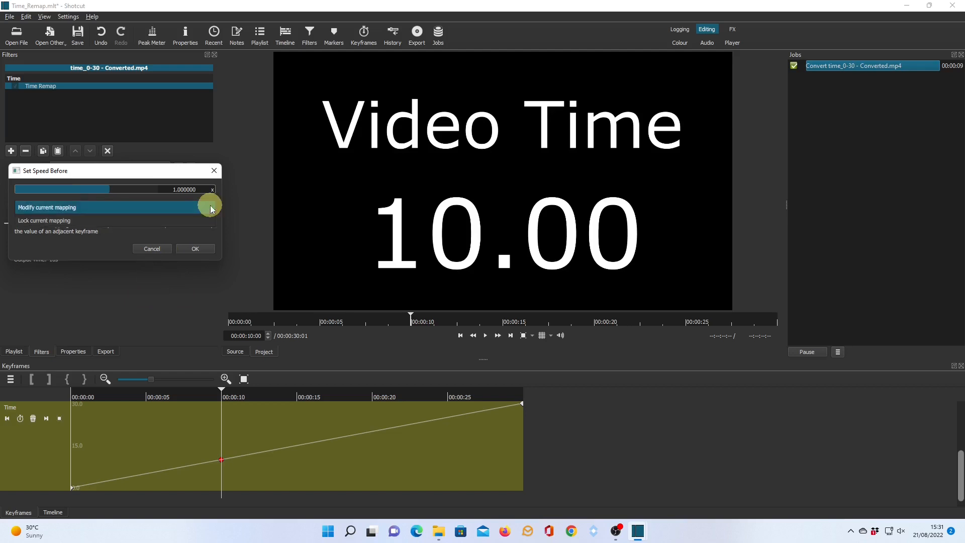
left_click(77, 221)
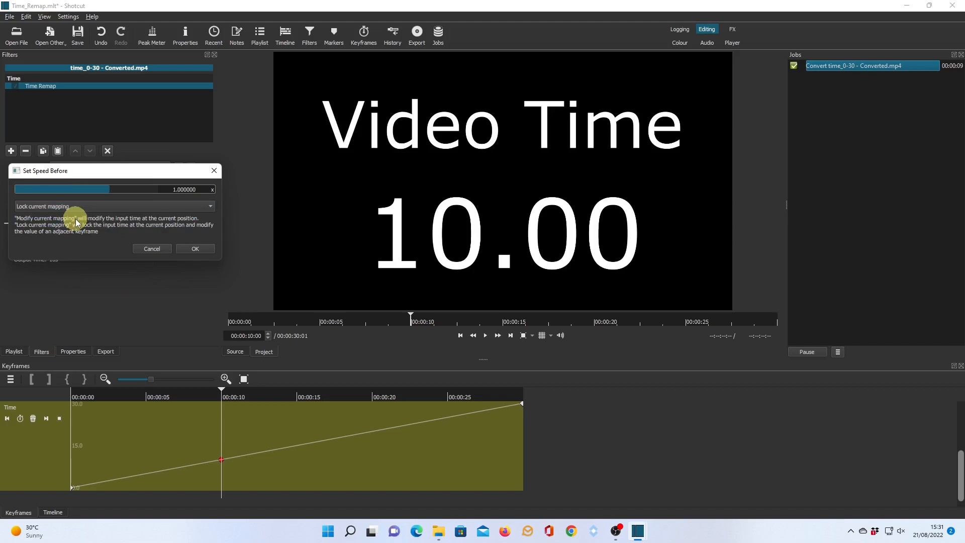
left_click(197, 190)
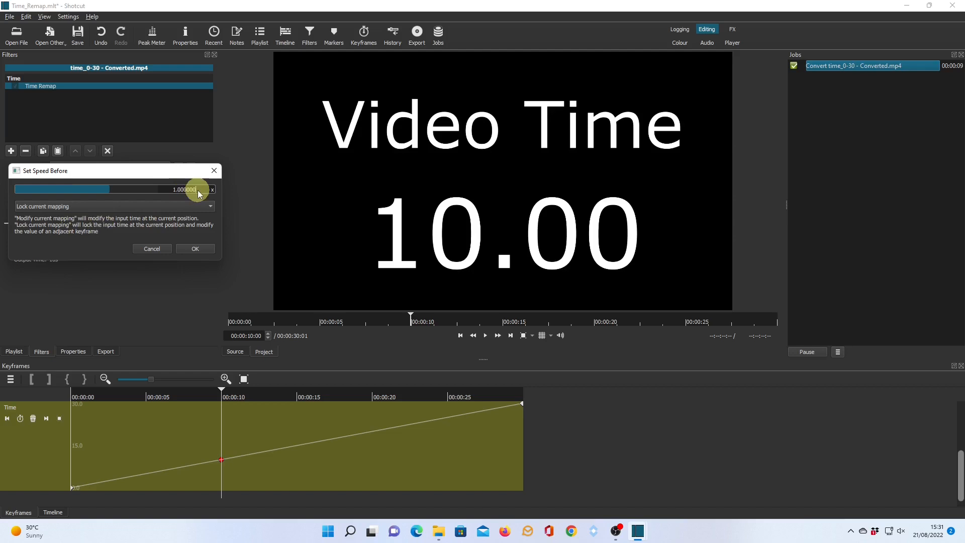
left_click_drag(200, 192, 169, 191)
key("BackSpace")
type("0.5")
left_click(195, 249)
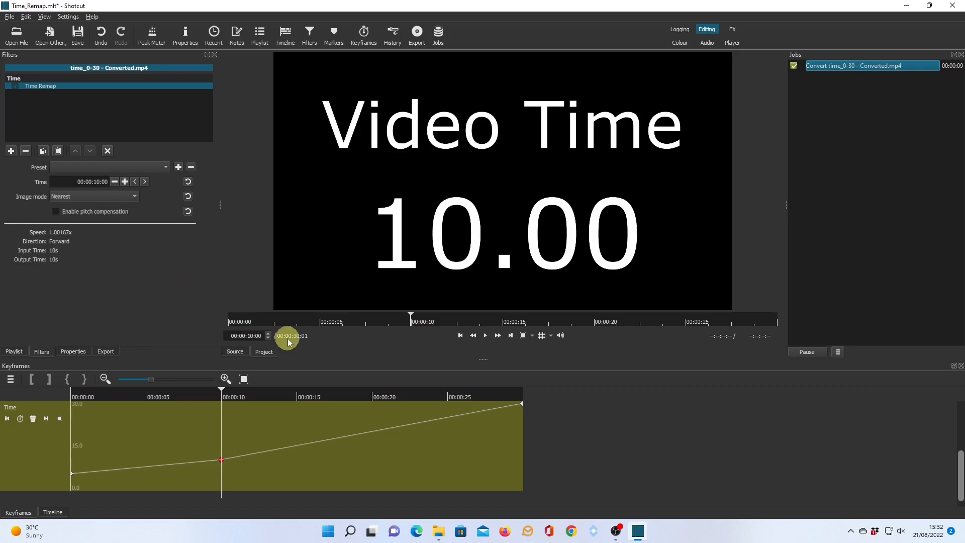
Step: Play the clip from the first keyframe past 10 seconds to check the half-speed section
left_click(6, 419)
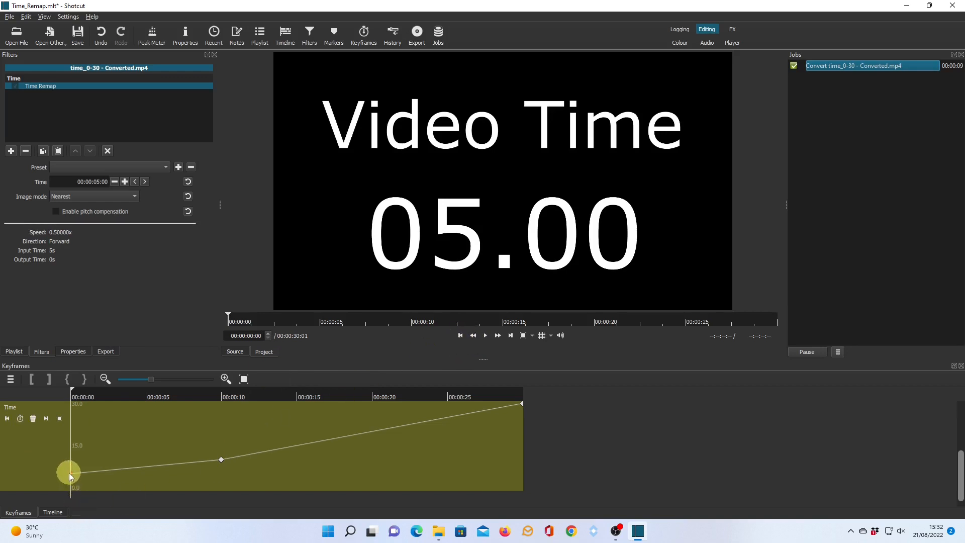
left_click(485, 336)
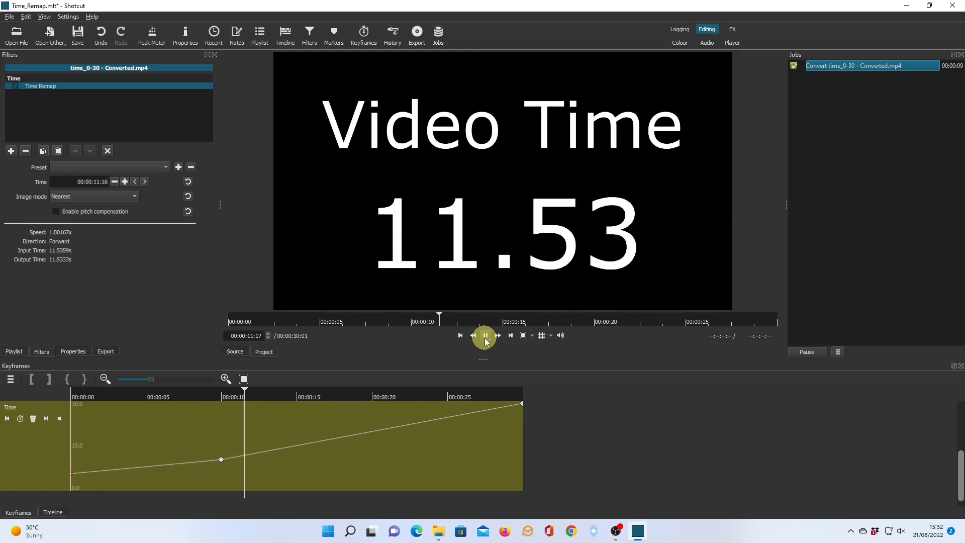
left_click(484, 339)
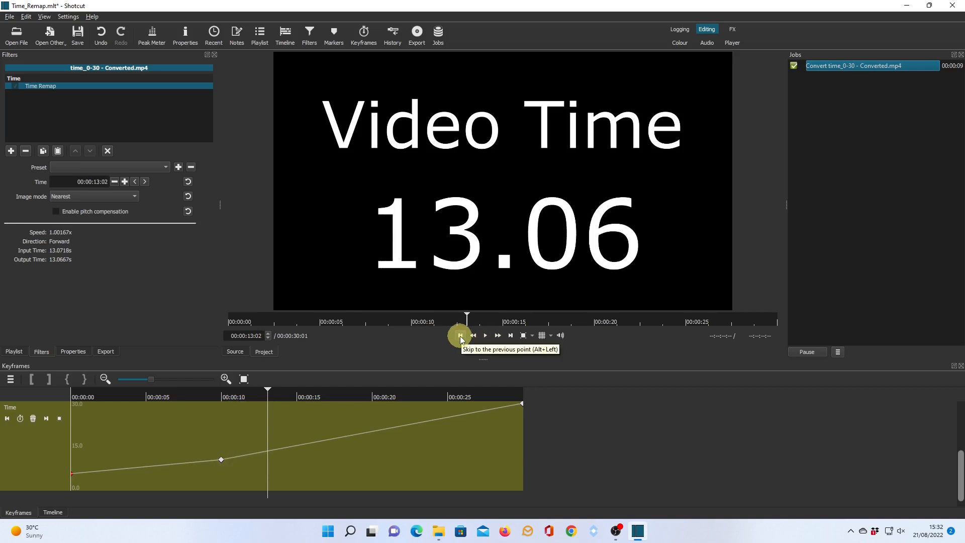
Step: Return to the 10-second keyframe and set the speed before it to 0x with Lock current mapping
left_click(7, 418)
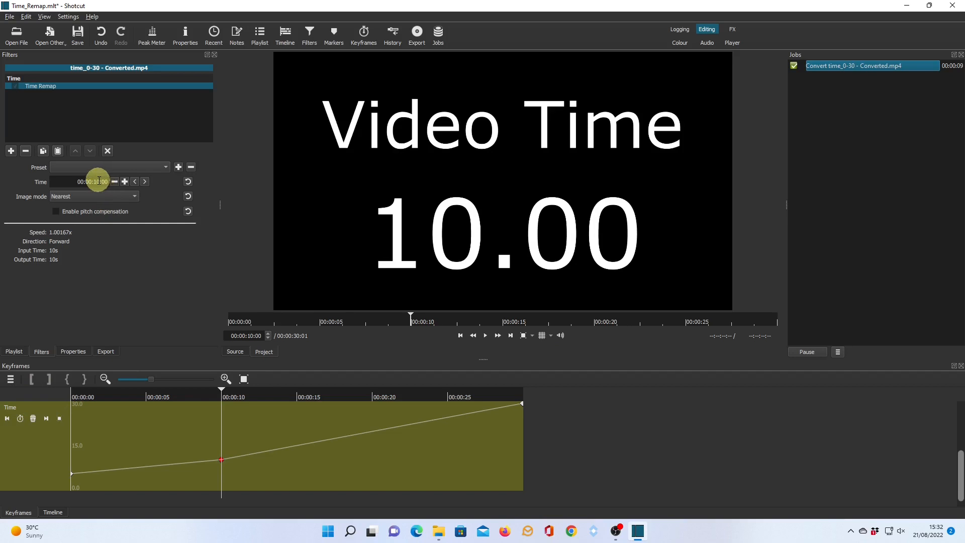
left_click(135, 182)
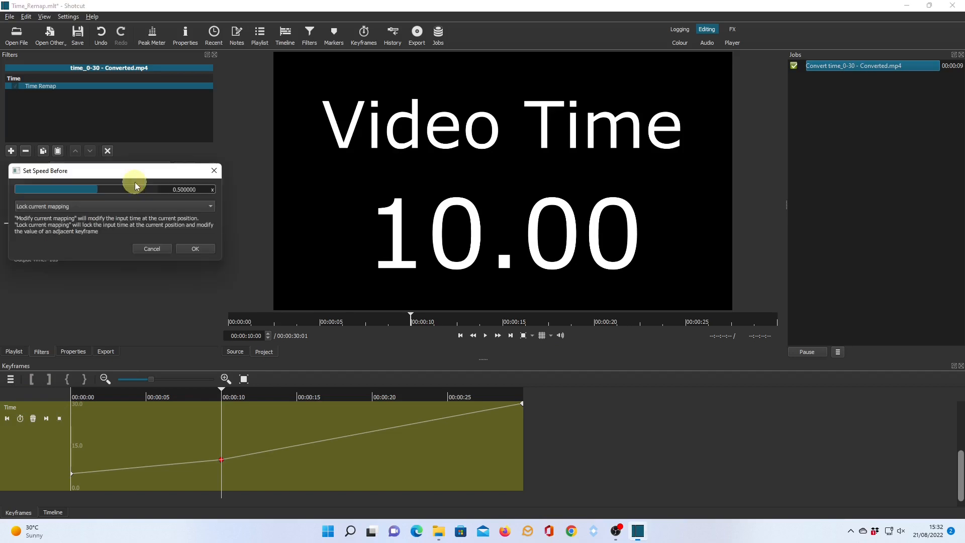
left_click(204, 190)
left_click_drag(204, 190, 155, 190)
type("0")
left_click(197, 248)
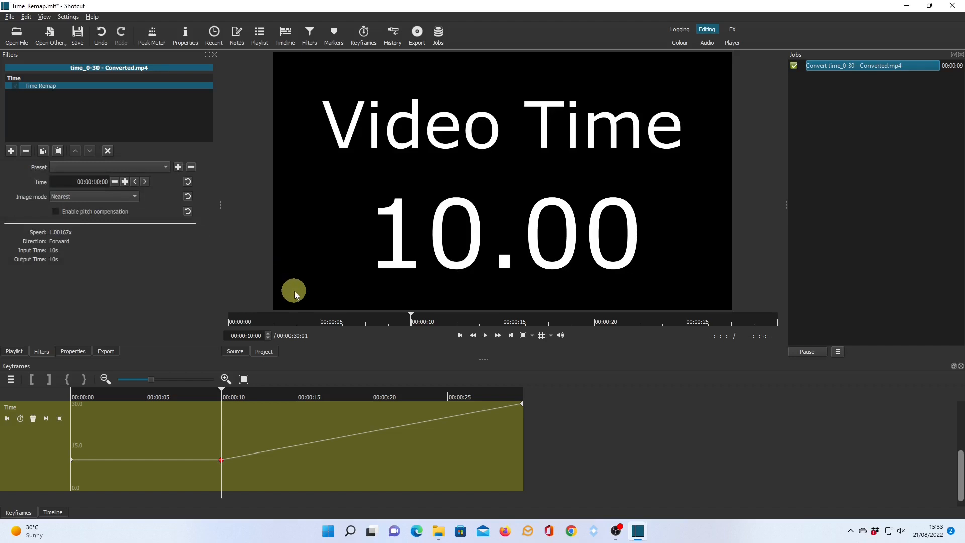
Step: Play the clip from the first keyframe past 10 seconds to check the frozen section
left_click(7, 418)
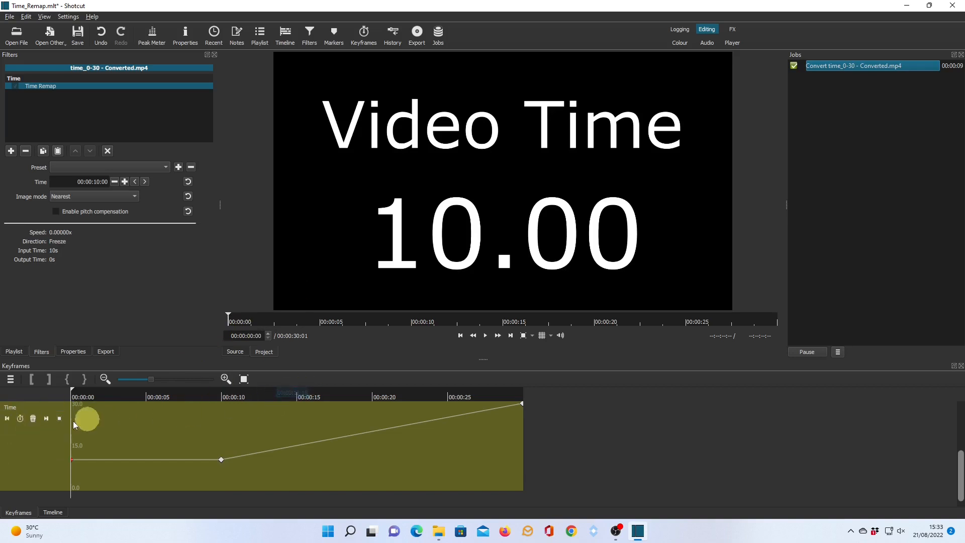
left_click(486, 336)
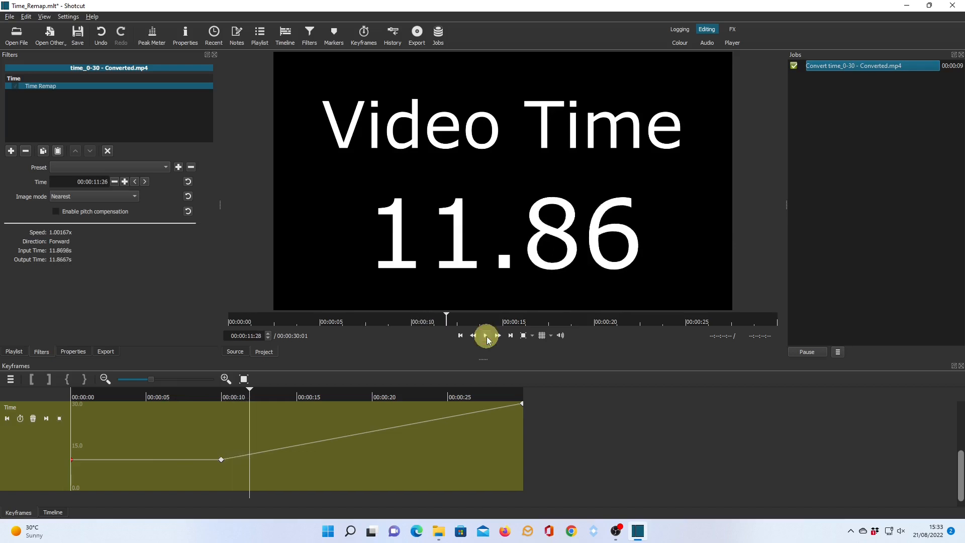
left_click(487, 340)
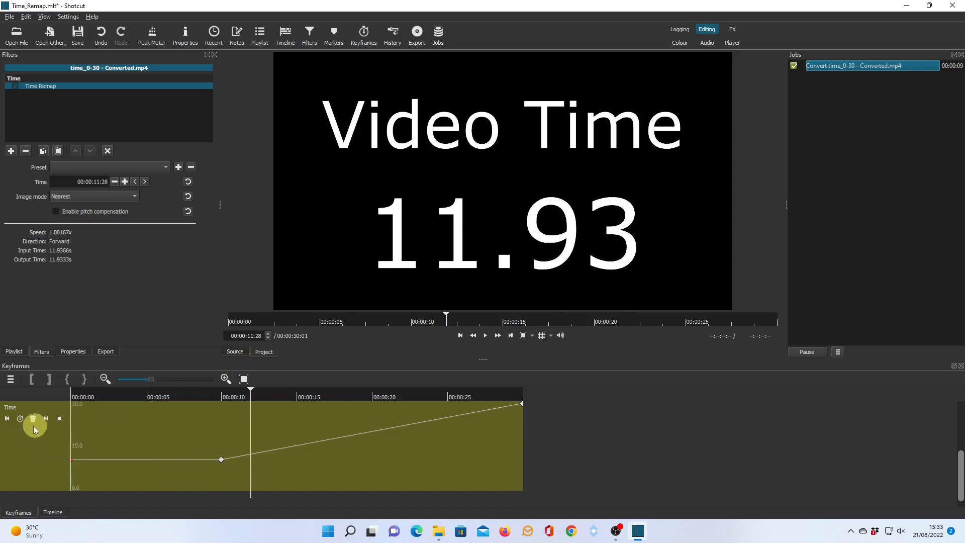
Step: Return to the 10-second keyframe and set the speed before it to -2x with Lock current mapping
left_click(7, 418)
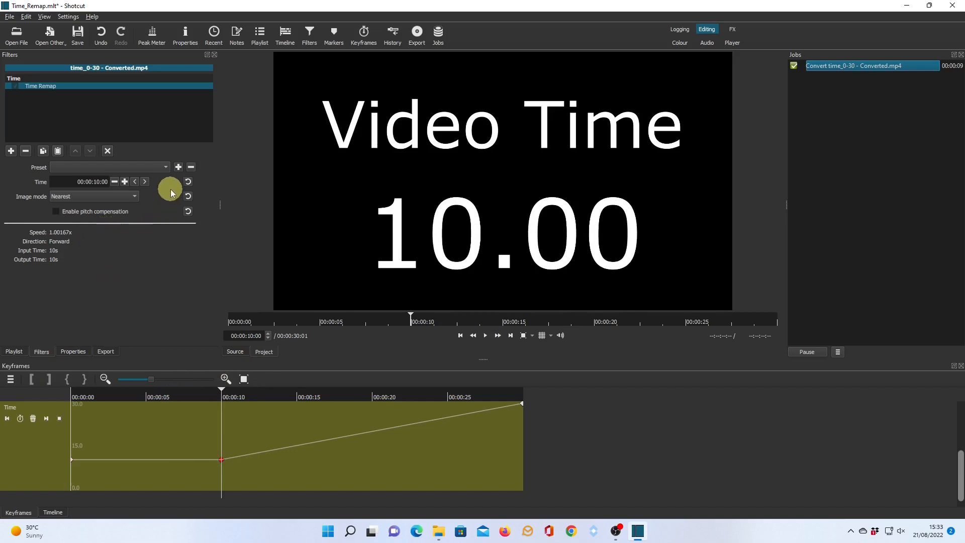
left_click(135, 181)
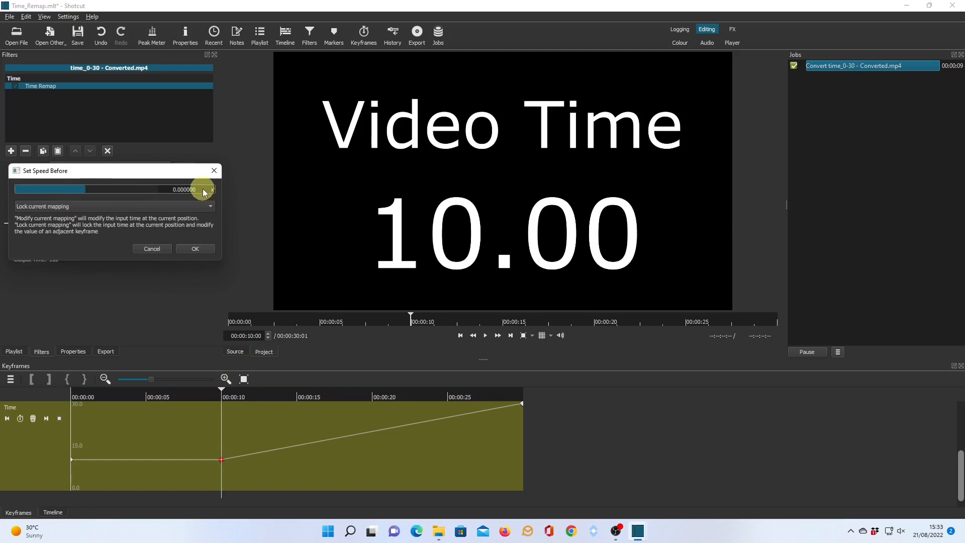
left_click_drag(203, 188, 118, 188)
key("BackSpace")
type("-2")
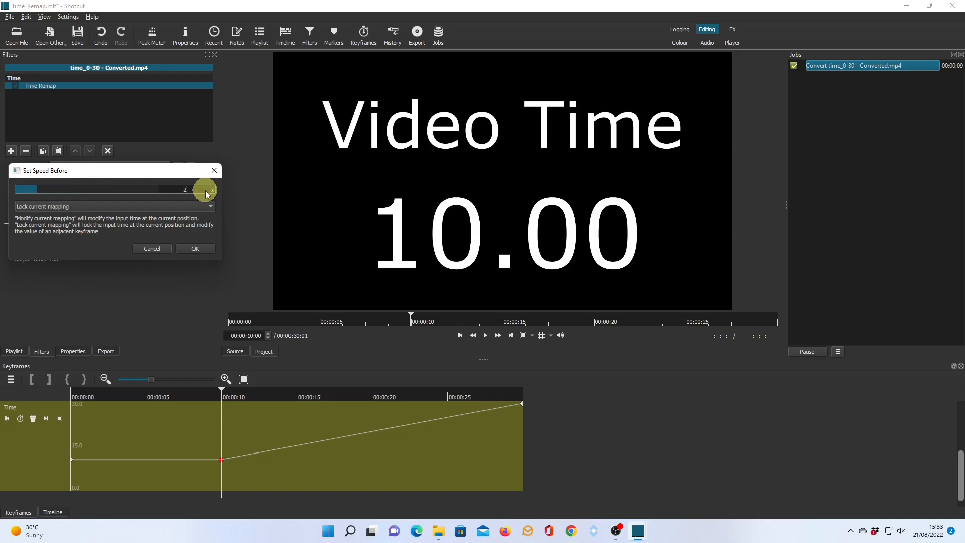
left_click(195, 249)
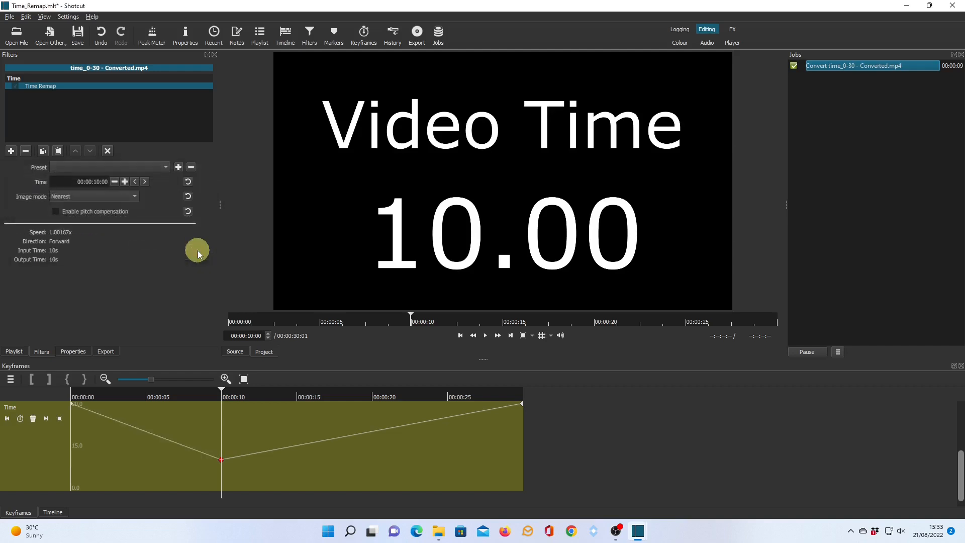
Step: Play the clip from the start past 10 seconds to check the reversed section, and return to the start
left_click(460, 336)
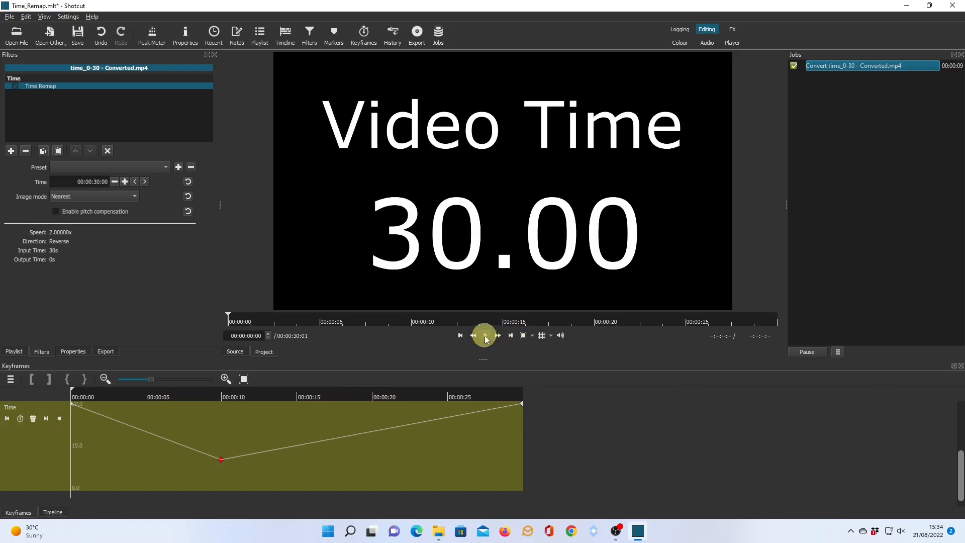
left_click(486, 337)
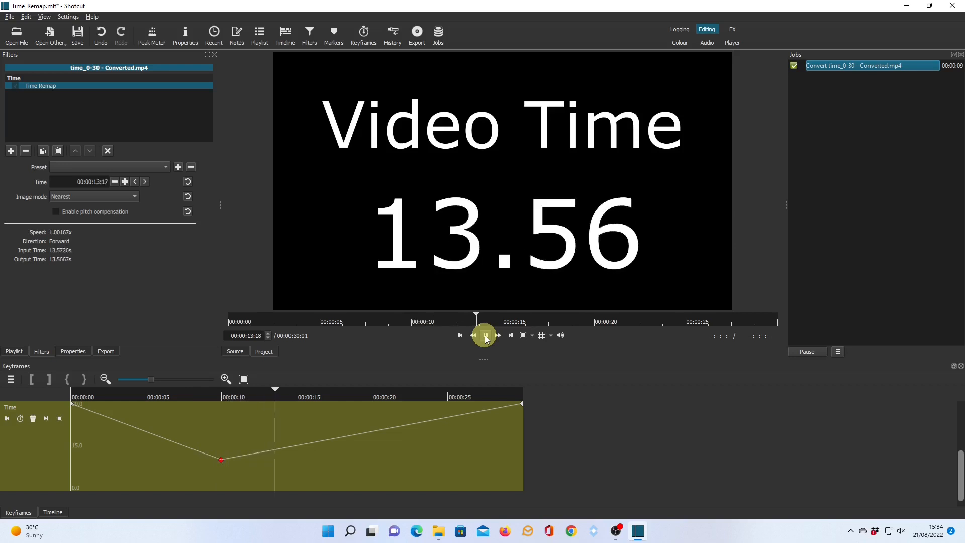
left_click(485, 336)
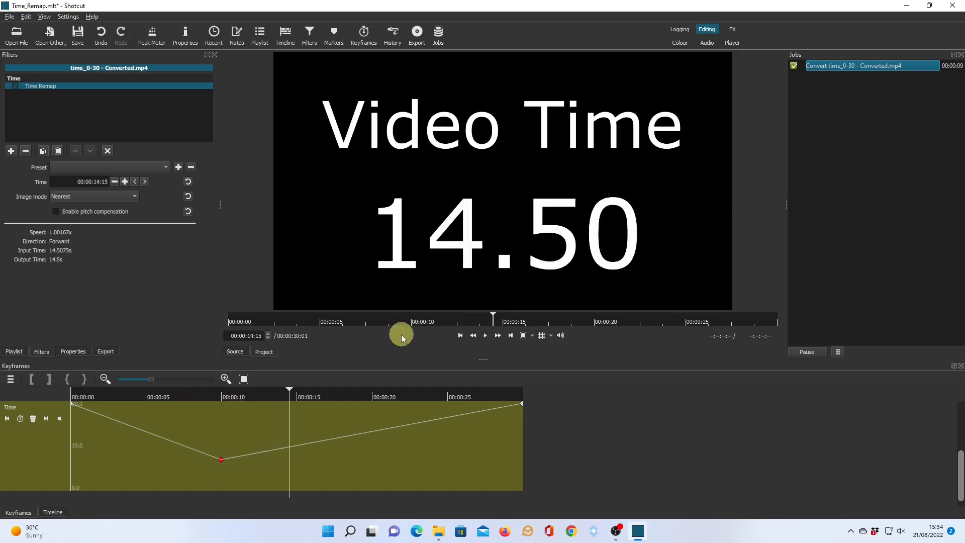
left_click(460, 336)
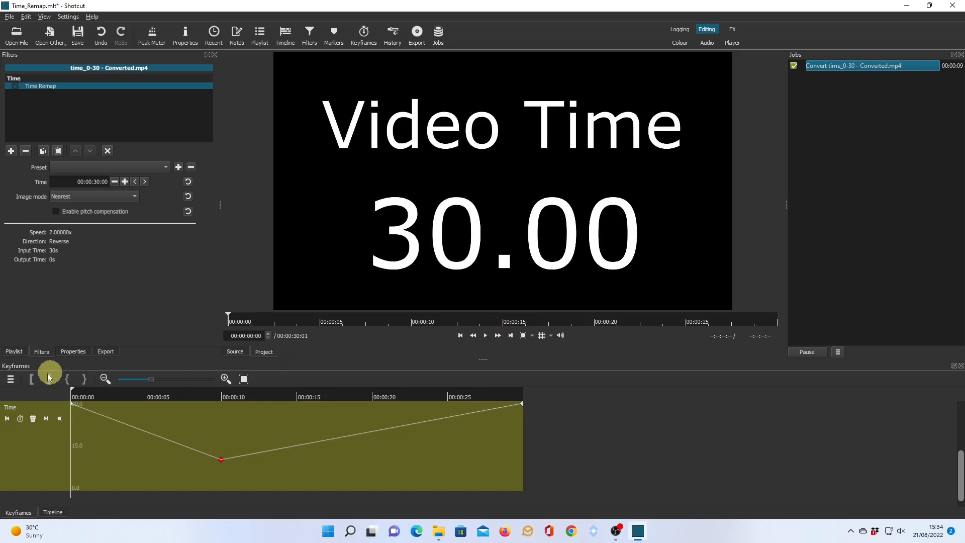
Step: Lower the first keyframe's Time value to 0s in the keyframe graph
left_click(46, 418)
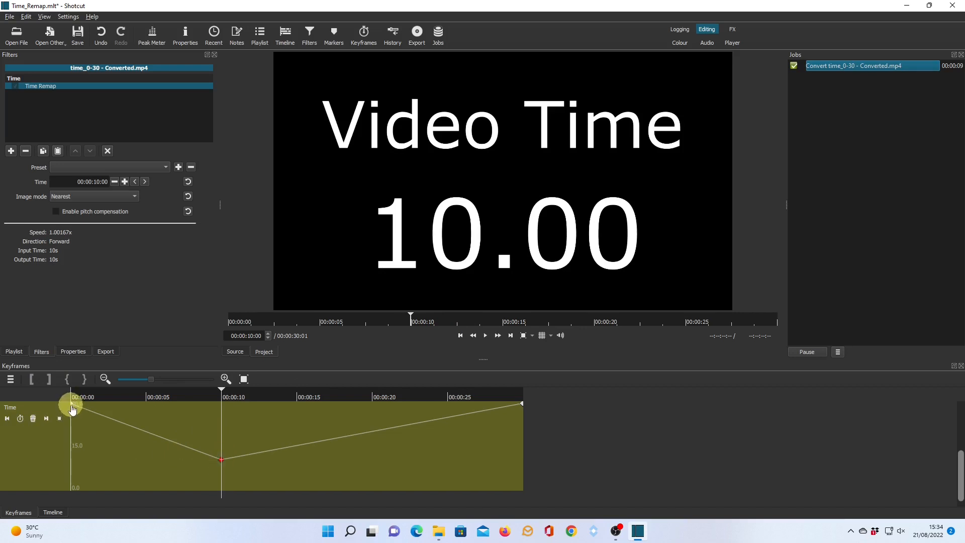
left_click(8, 419)
left_click(72, 405)
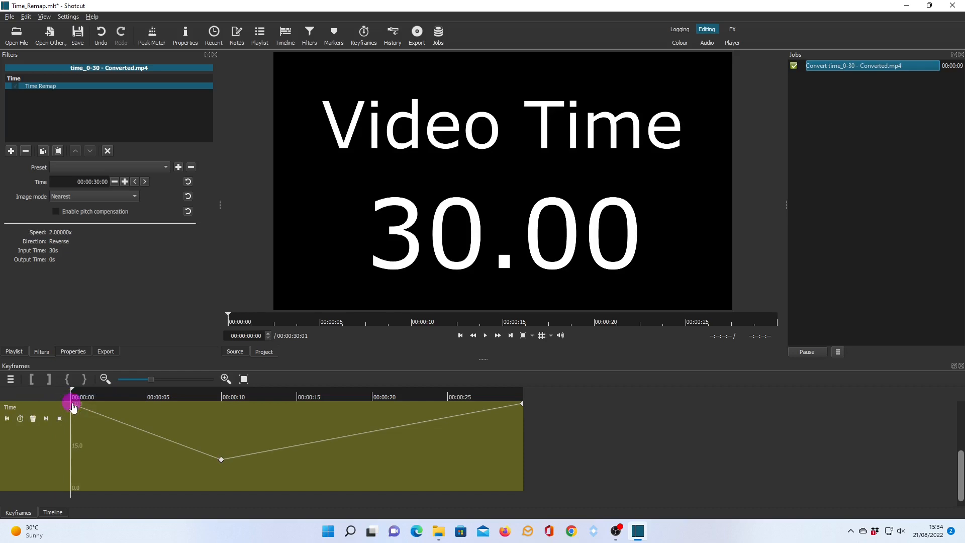
left_click_drag(73, 405, 71, 500)
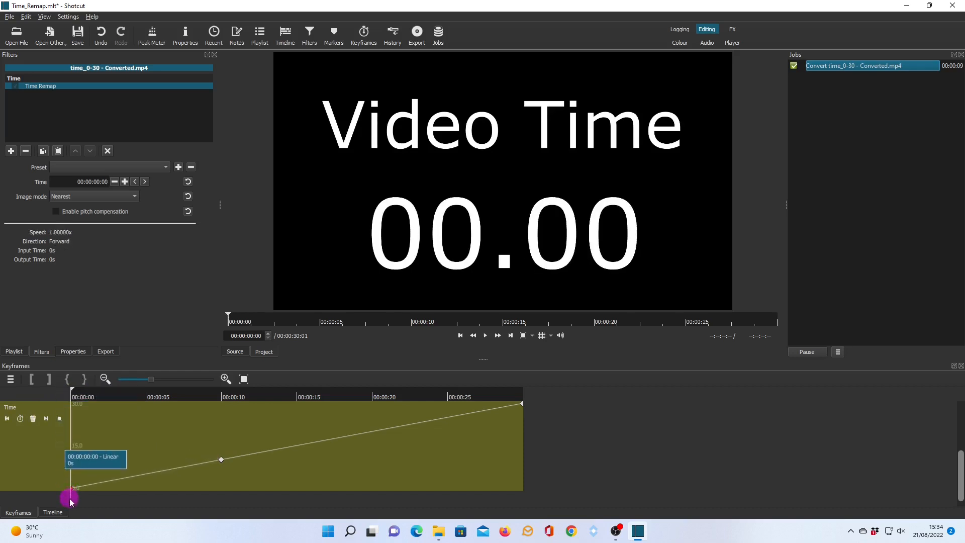
Step: Set the speed before the 10-second keyframe to 2x using Lock current mapping
left_click(222, 461)
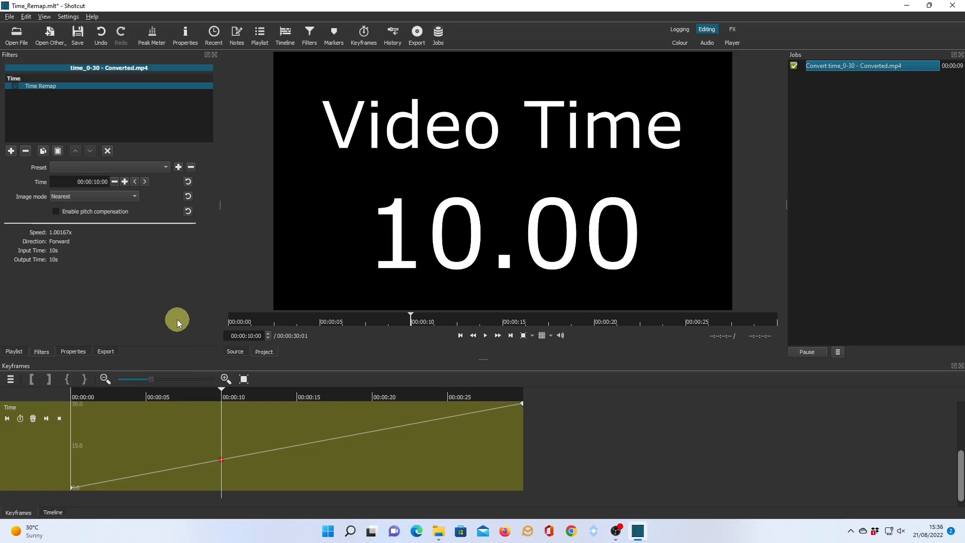
left_click(136, 182)
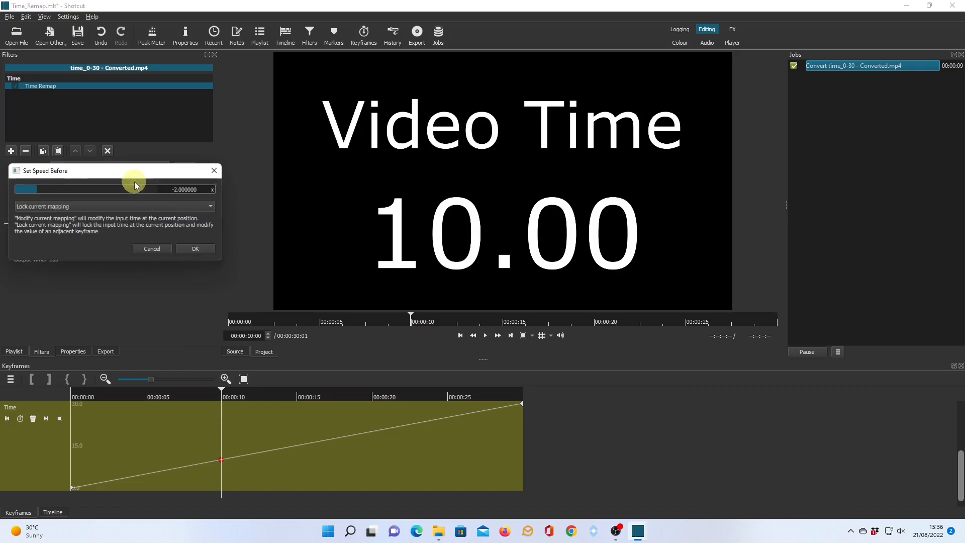
triple_click(188, 190)
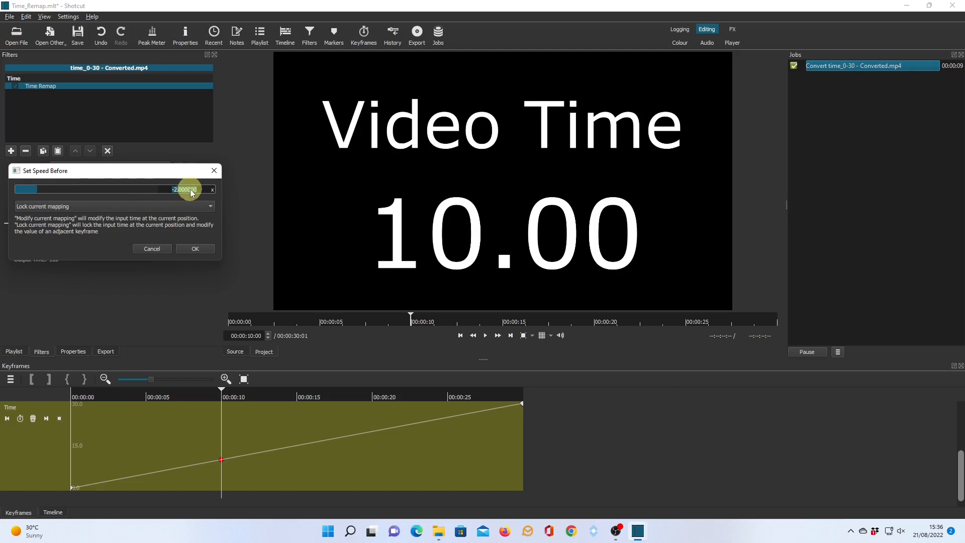
type("2")
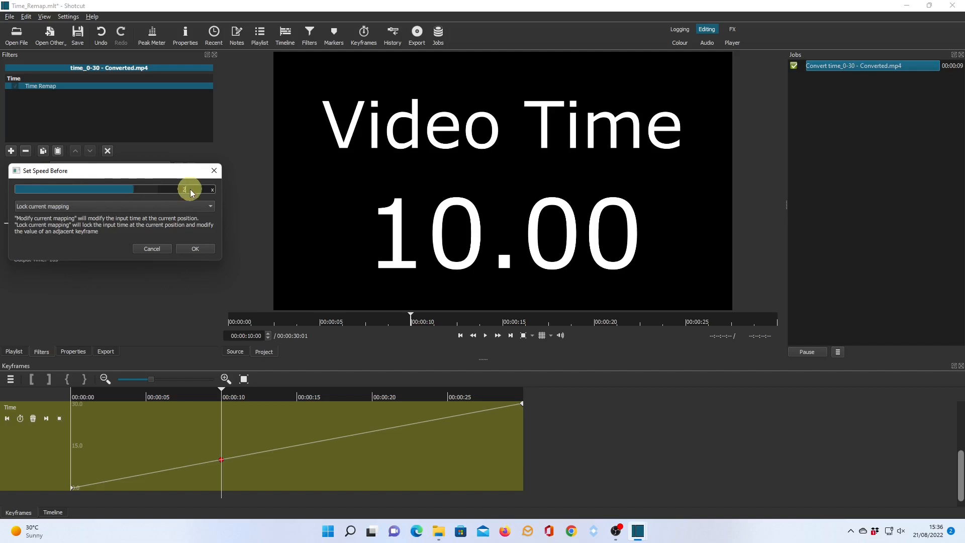
left_click(196, 250)
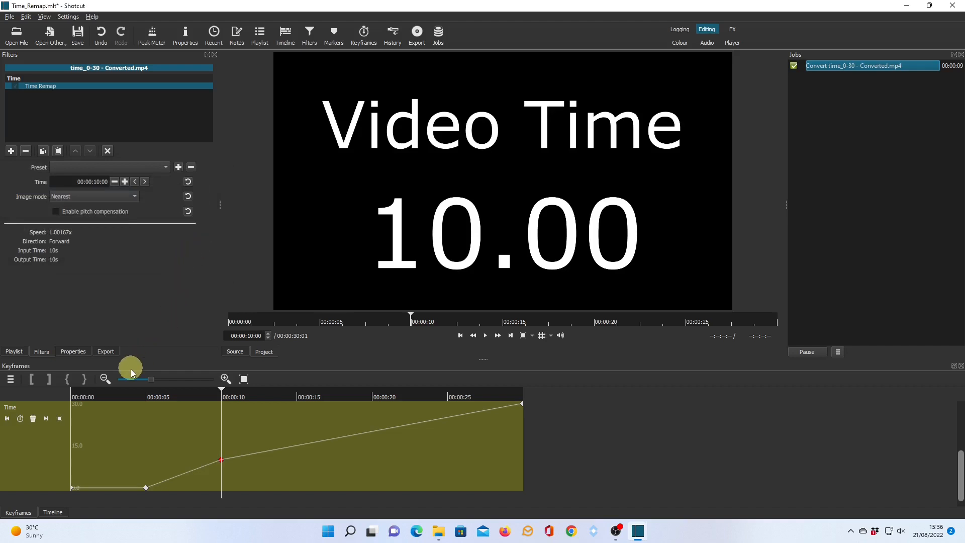
Step: Play the clip from the first keyframe past 10 seconds to check the freeze and double-speed sections
left_click(7, 420)
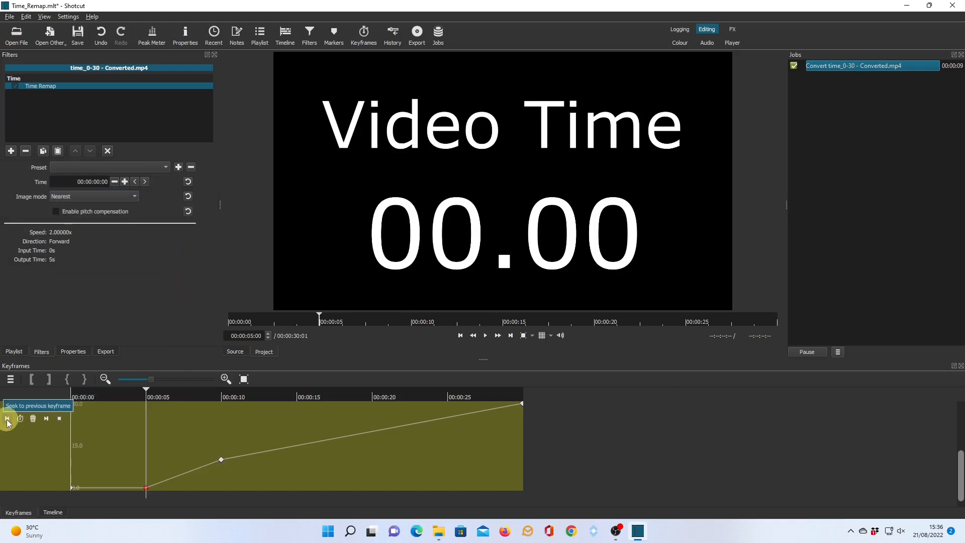
left_click(7, 420)
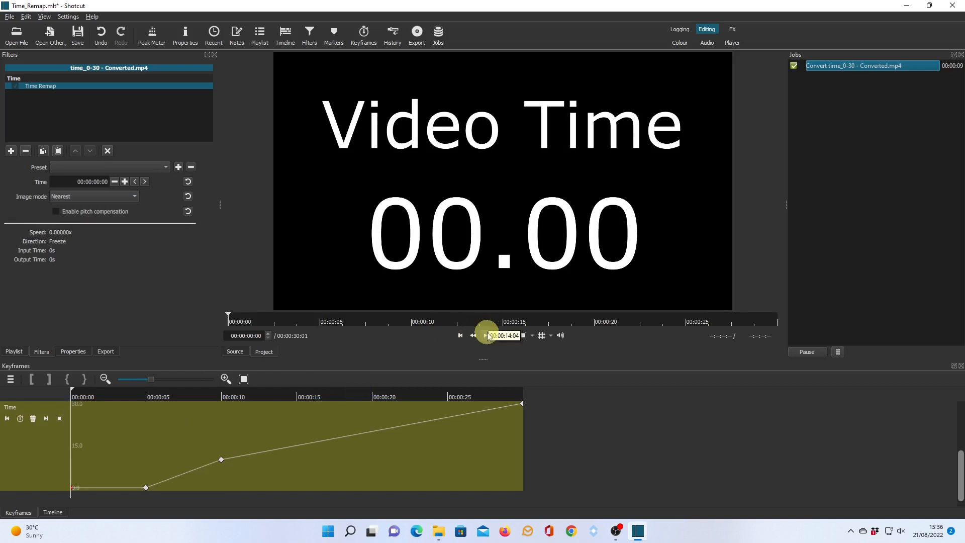
left_click(486, 336)
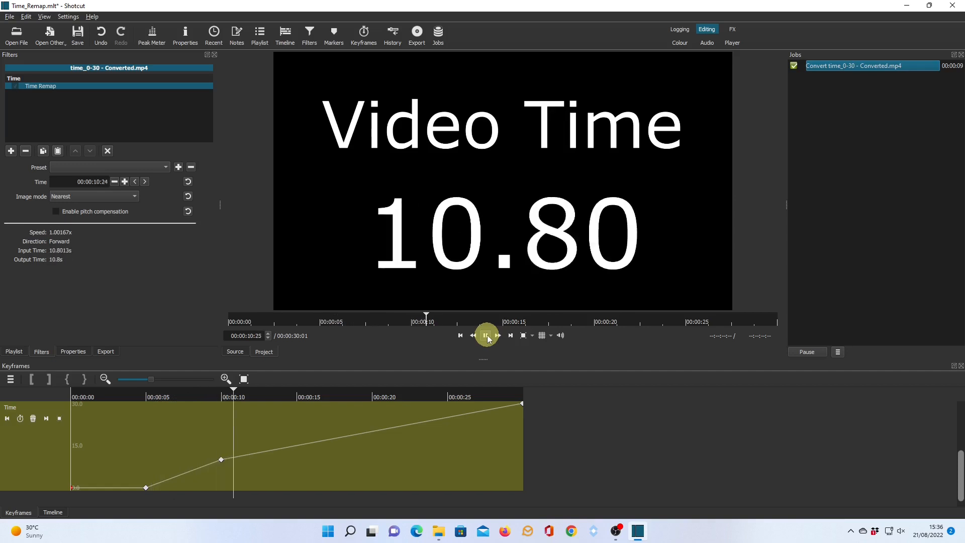
left_click(485, 336)
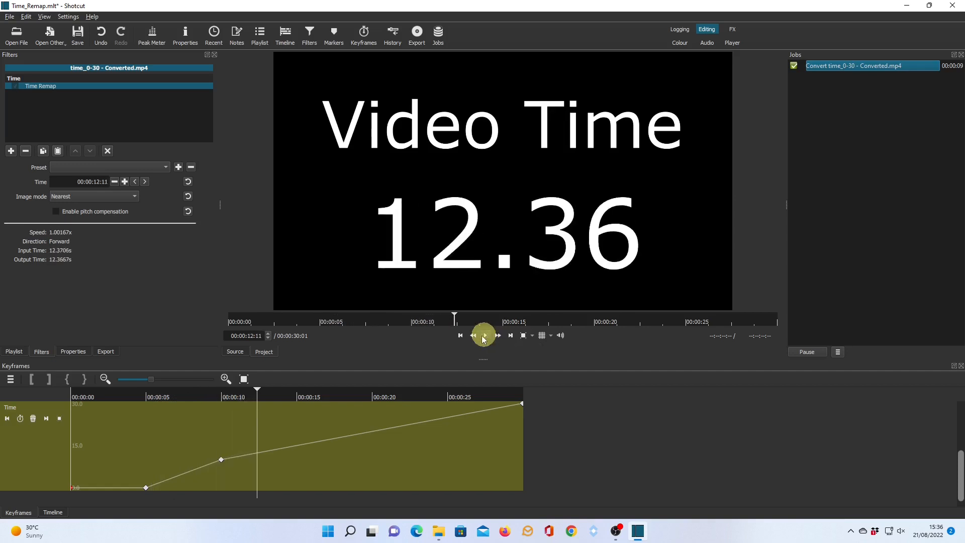
Step: Remove the Time keyframe at 5 seconds
left_click(7, 419)
left_click(7, 419)
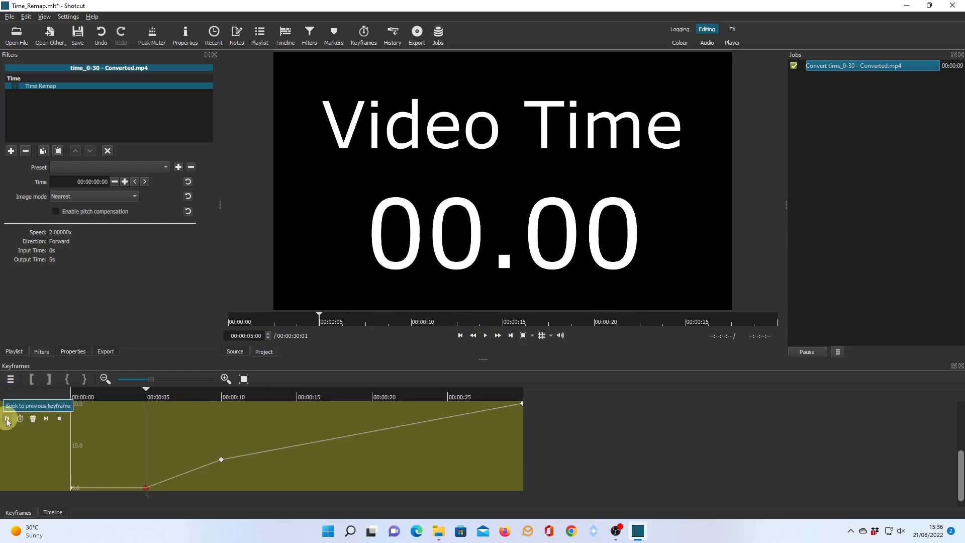
left_click(32, 419)
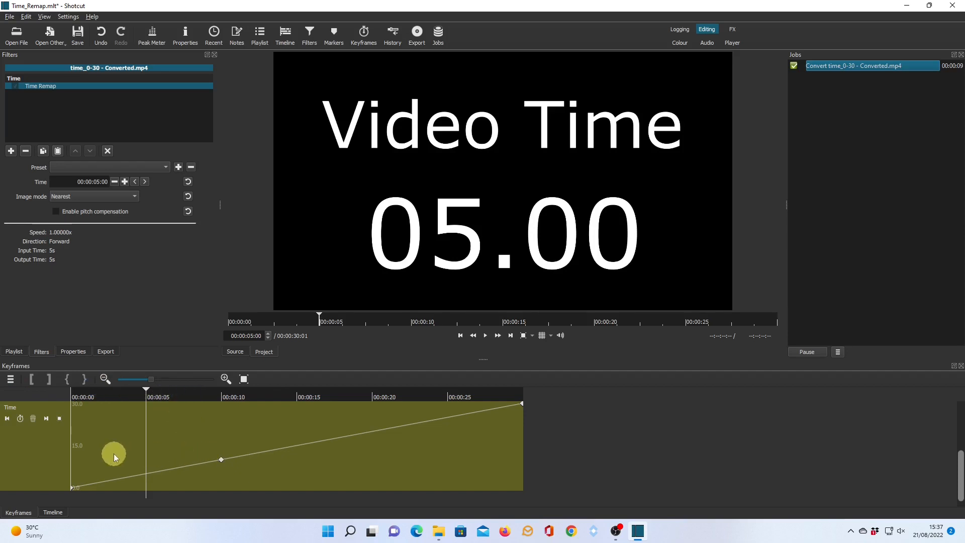
Step: Set the speed after the 10-second keyframe to 2x with Lock current mapping
left_click(47, 418)
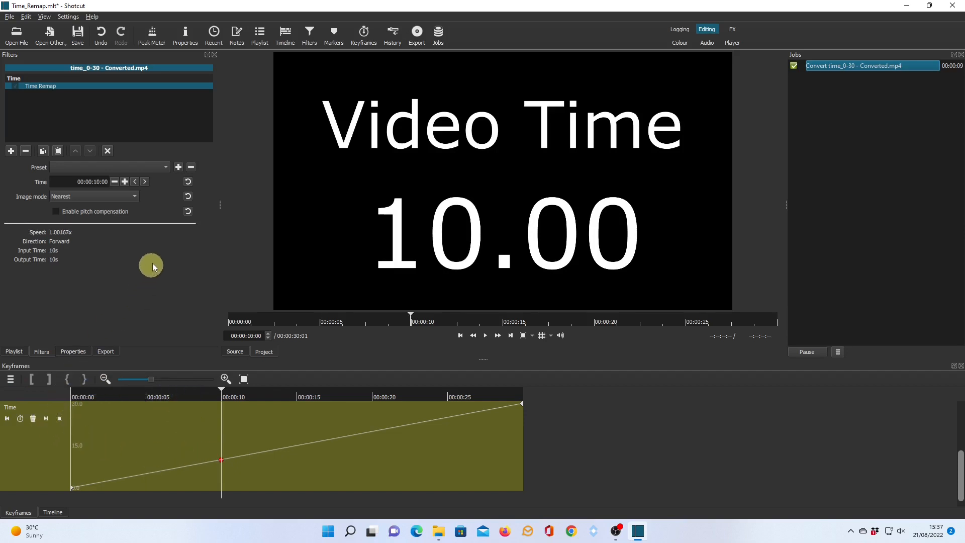
left_click(145, 183)
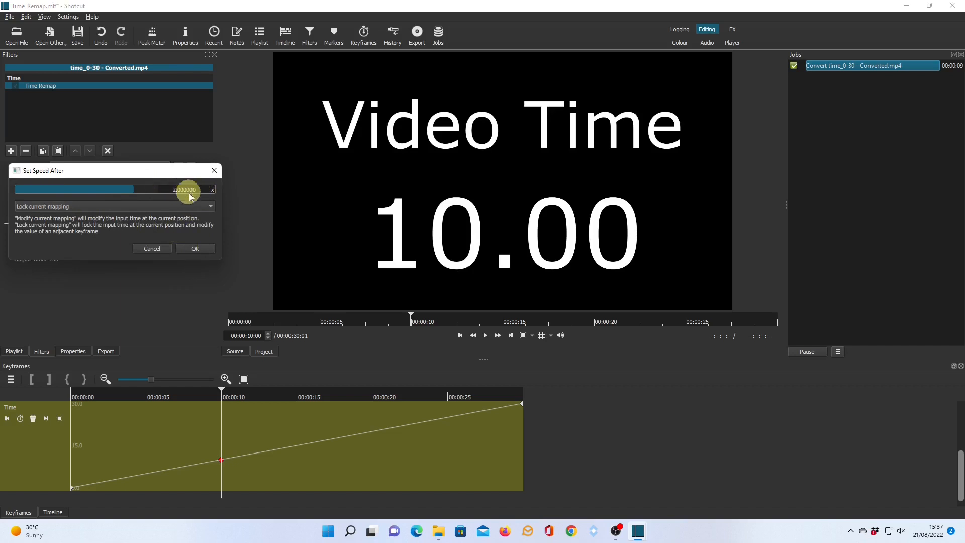
left_click(197, 249)
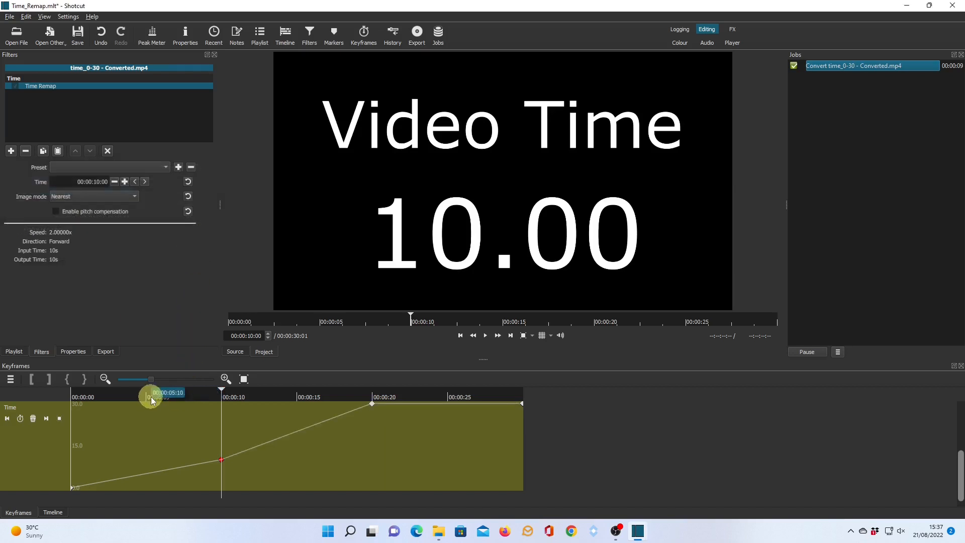
Step: Play the clip from about 7 seconds past the 10-second keyframe to check the double-speed section
left_click(178, 397)
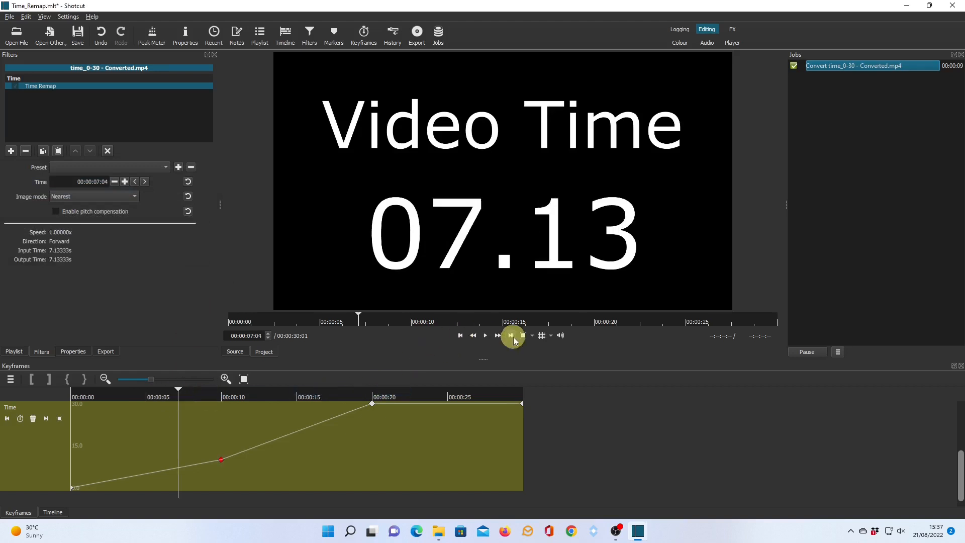
left_click(485, 336)
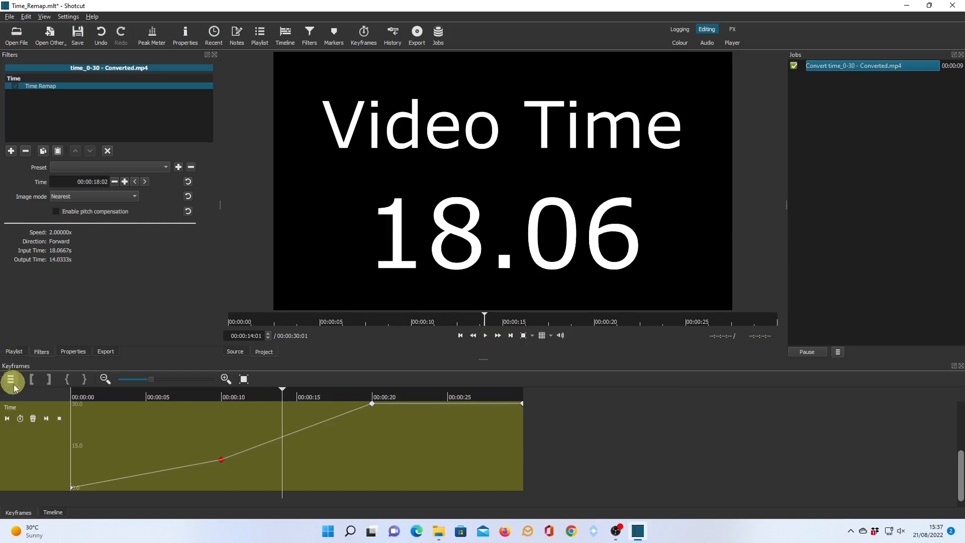
Step: Return to the 10-second keyframe and change its keyframe type to Hold
left_click(6, 422)
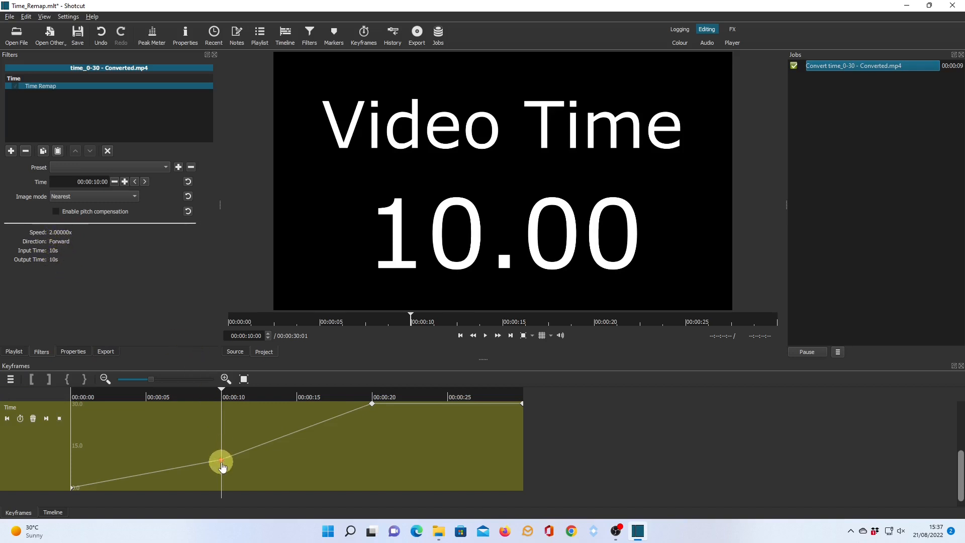
mouse_move(223, 463)
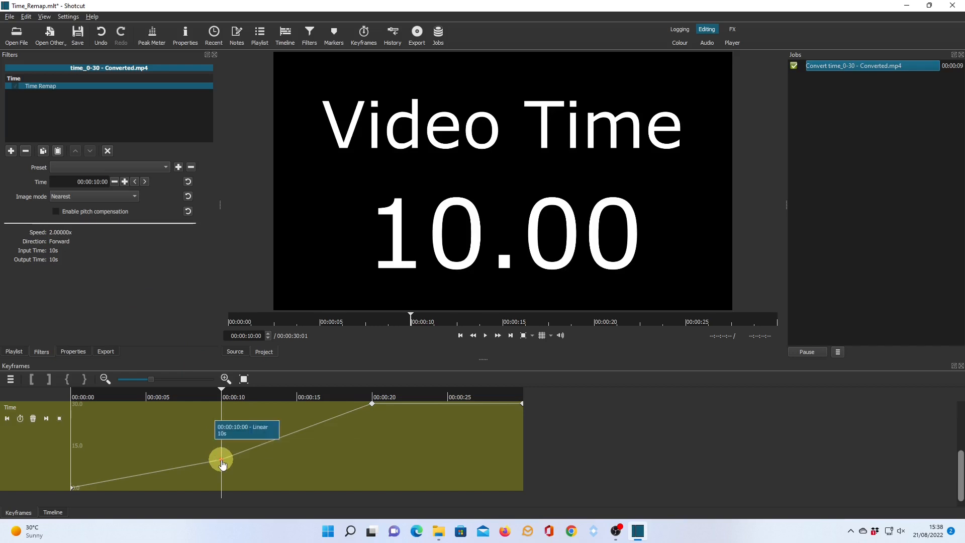
right_click(222, 463)
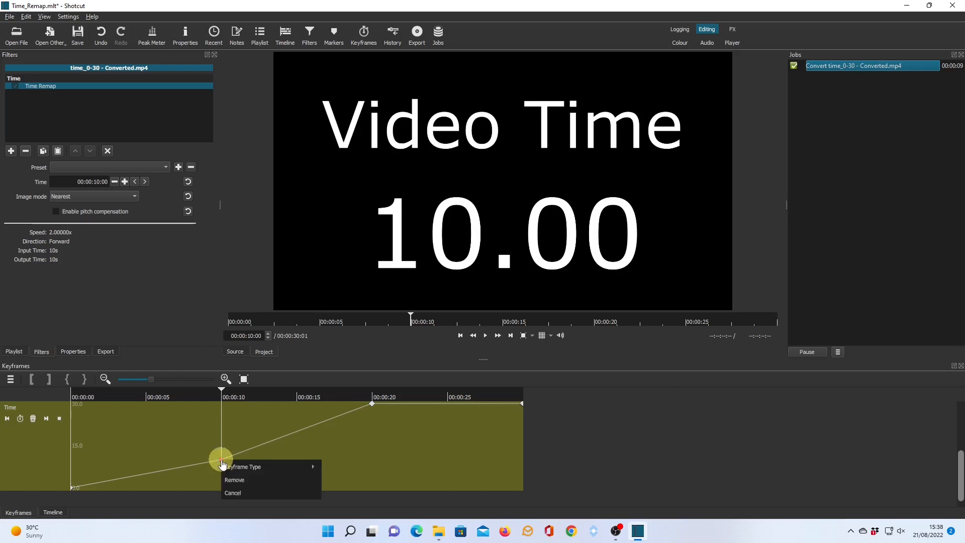
mouse_move(235, 468)
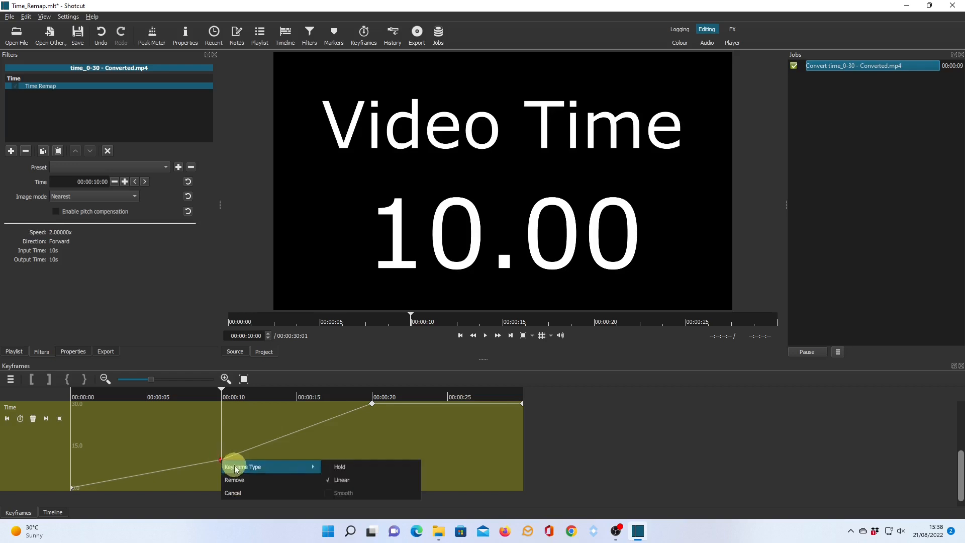
left_click(348, 466)
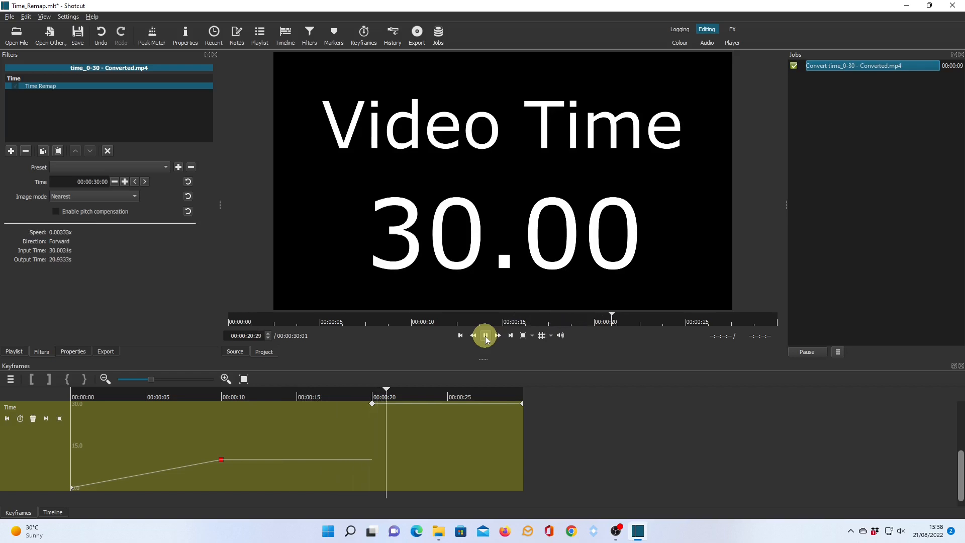
Step: Stop playback and change the 10-second Time keyframe's type to Linear
left_click(485, 336)
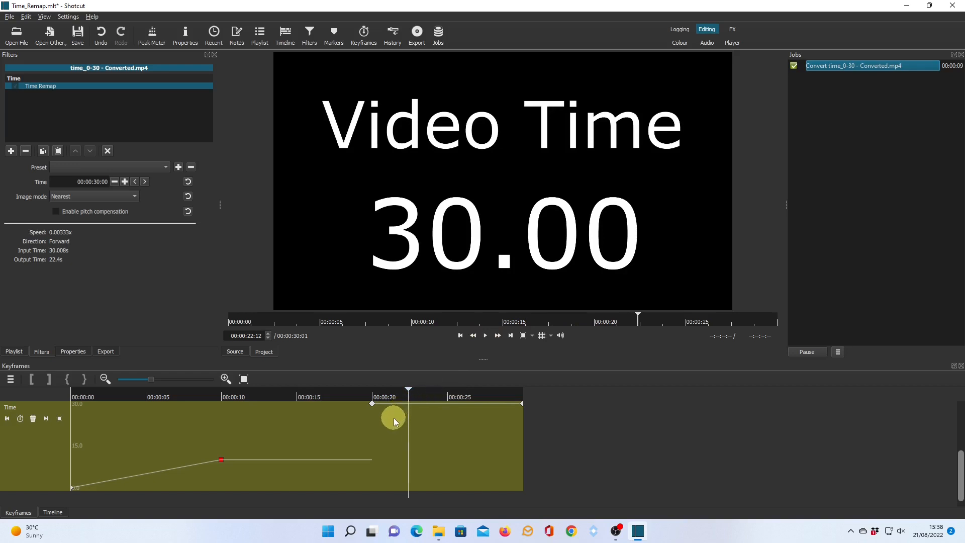
right_click(223, 463)
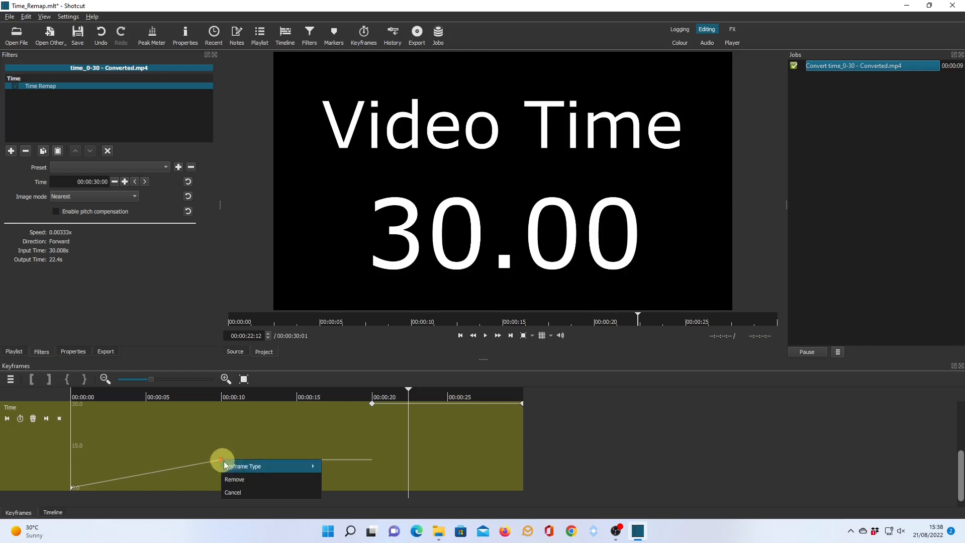
left_click(353, 479)
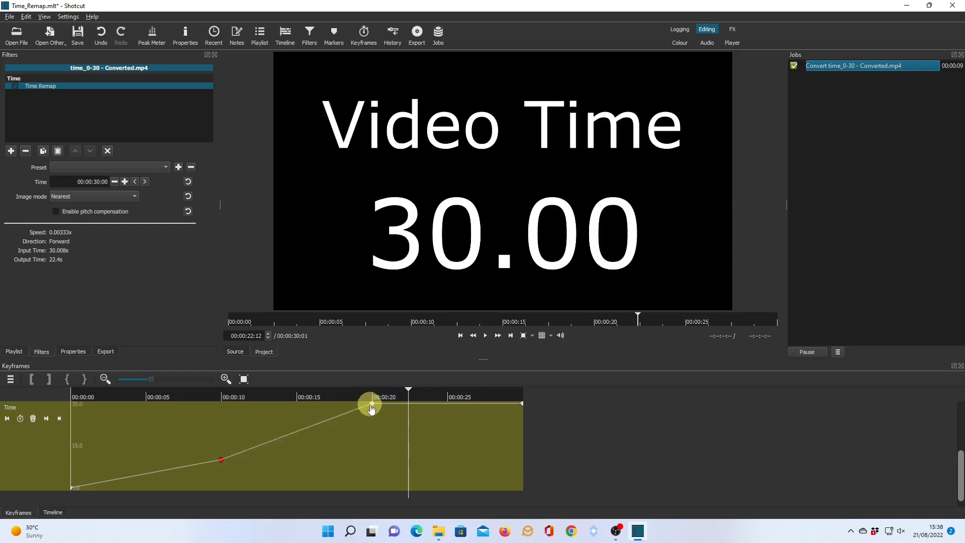
Step: Go to the Time keyframe at 20 seconds and remove it
left_click(45, 419)
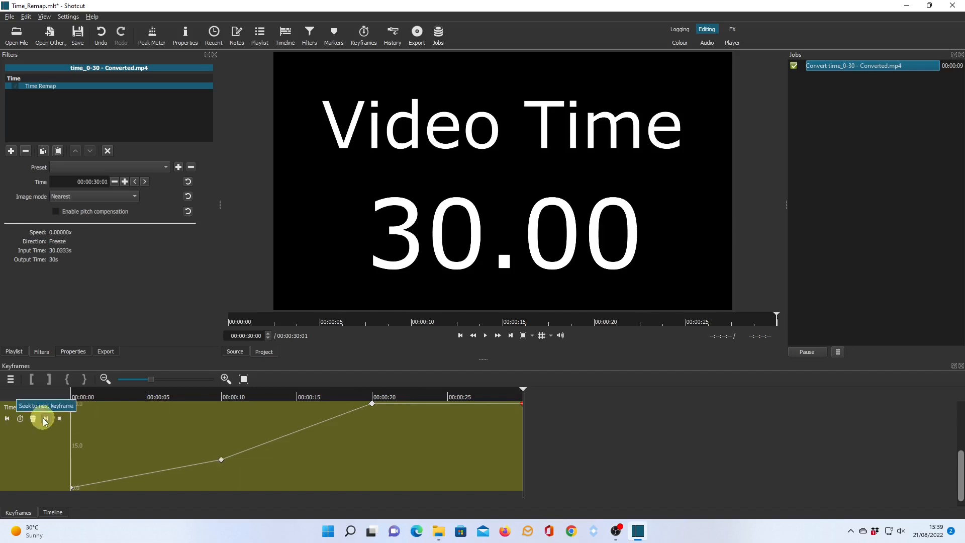
left_click(8, 419)
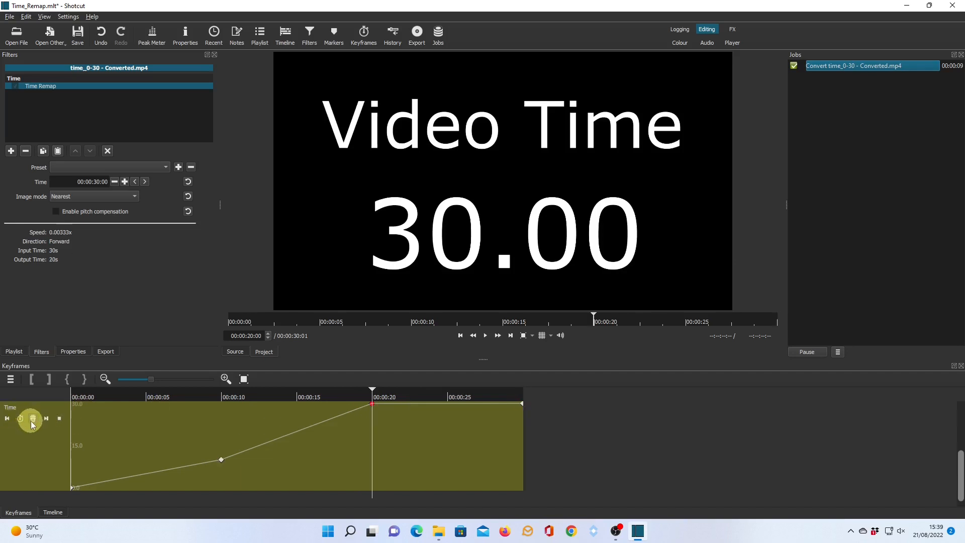
left_click(32, 420)
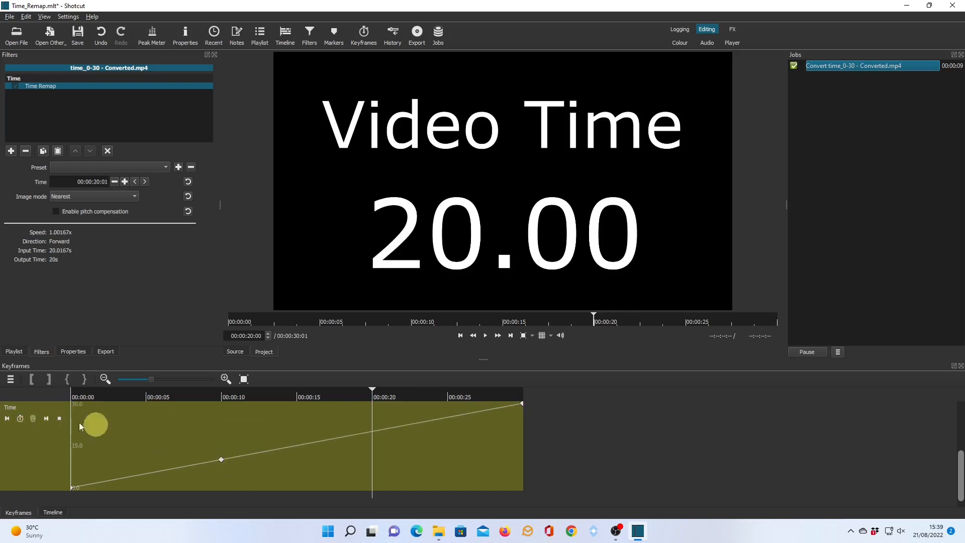
Step: Set the speed after the 10-second keyframe to 0.5x with Modify current mapping
left_click(8, 419)
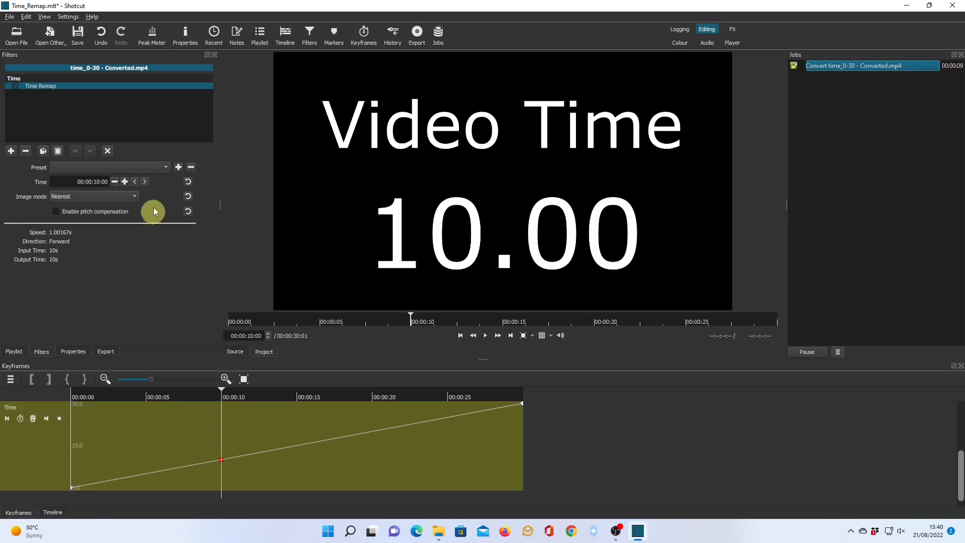
left_click(145, 181)
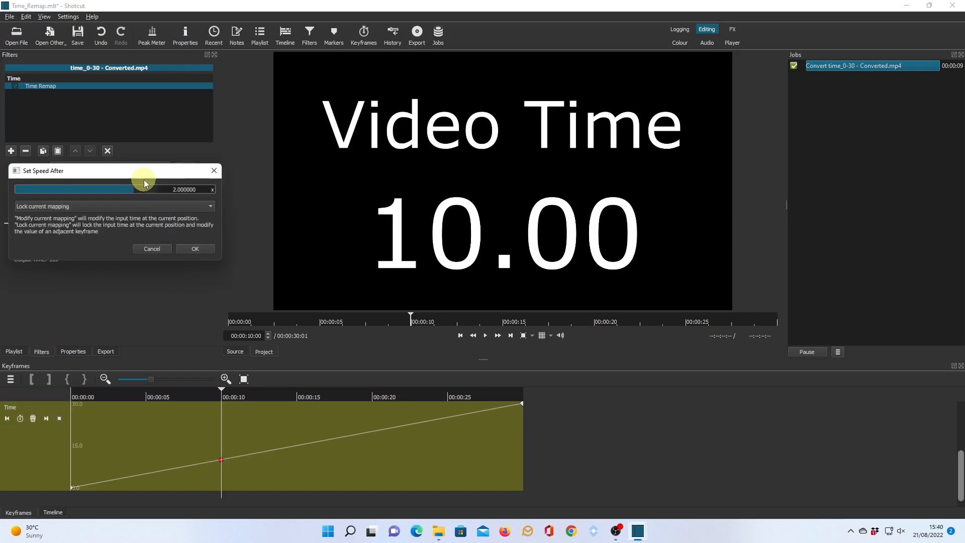
left_click(207, 211)
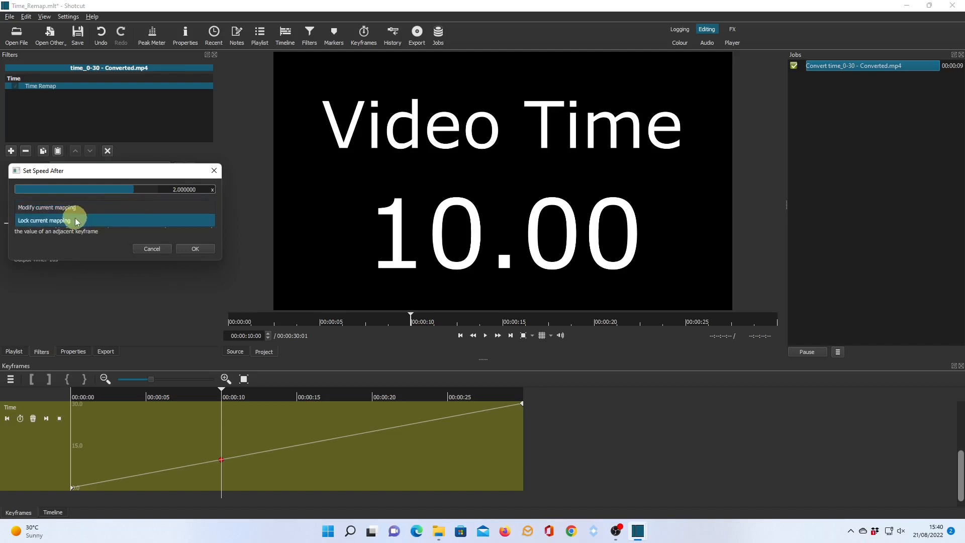
left_click(61, 208)
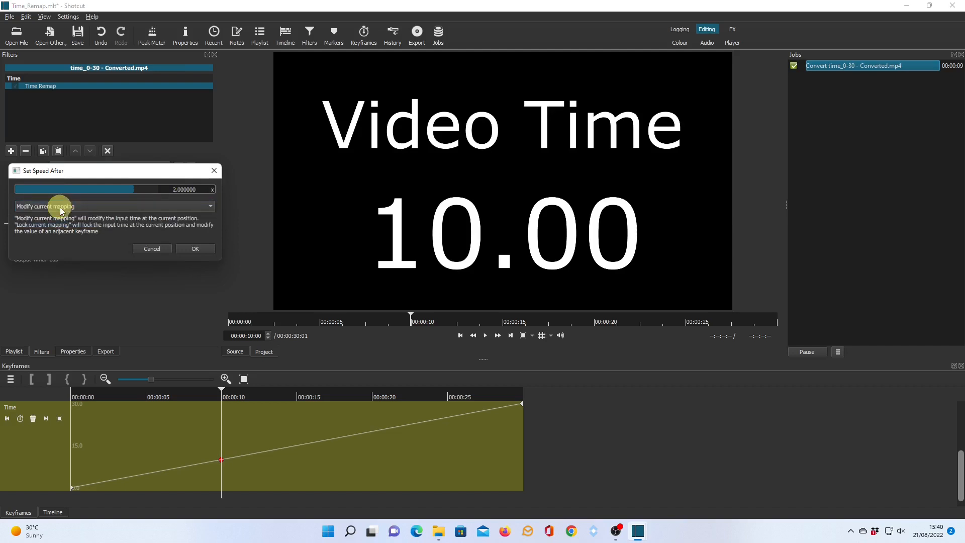
double_click(193, 194)
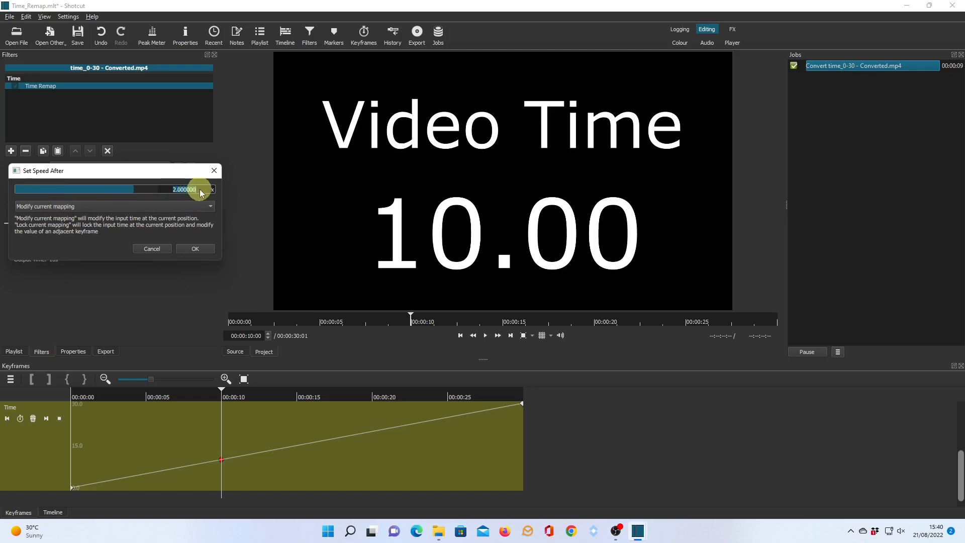
type("0")
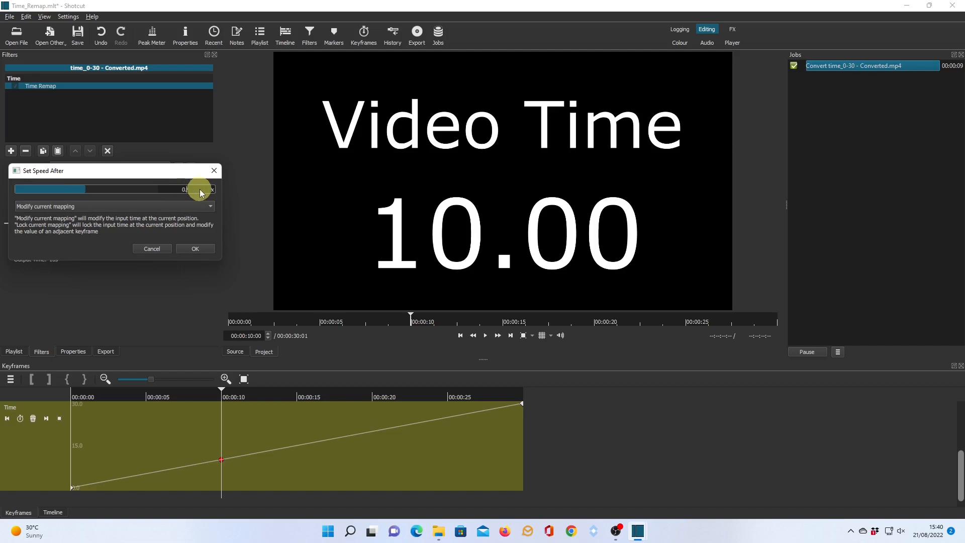
type(".5")
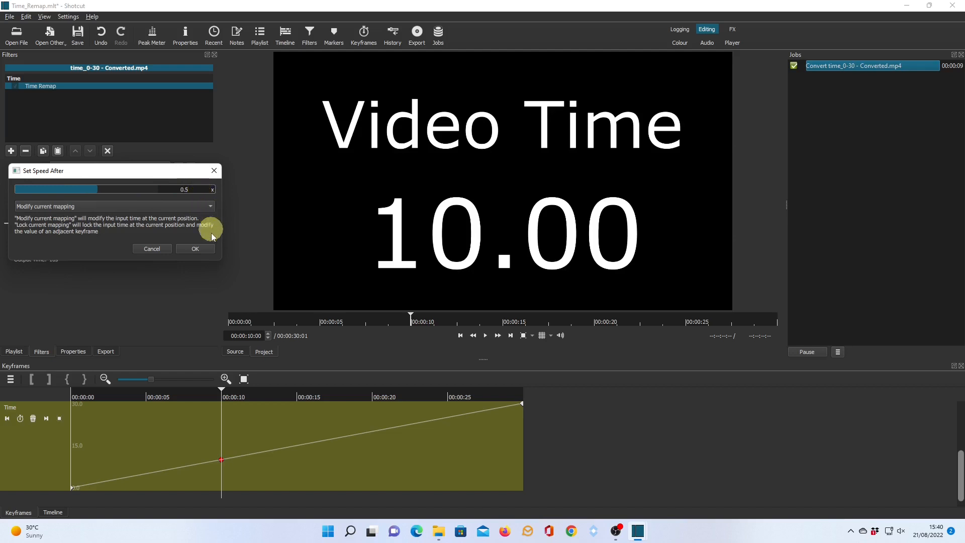
left_click(201, 252)
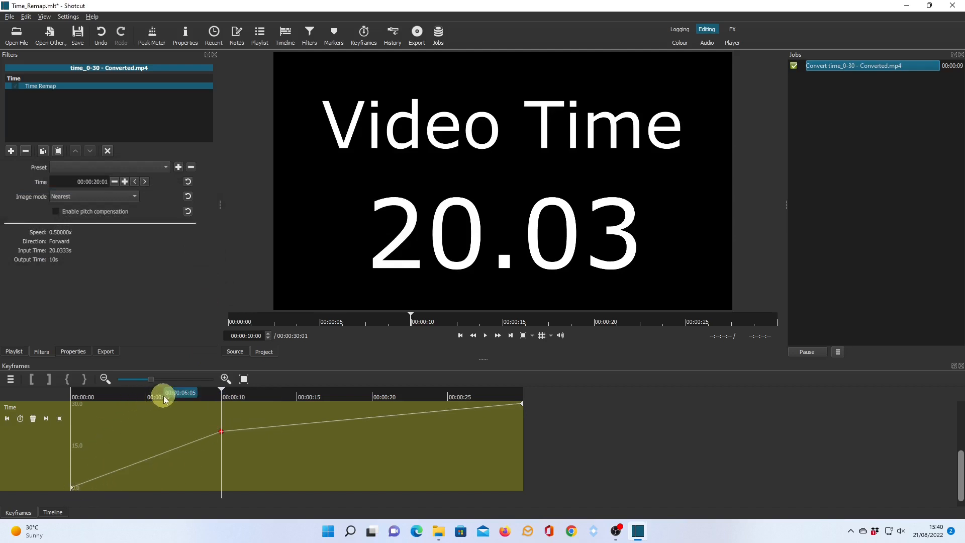
Step: Play the clip from about 8 seconds past the 10-second keyframe to check the speed on both sides
left_click(190, 393)
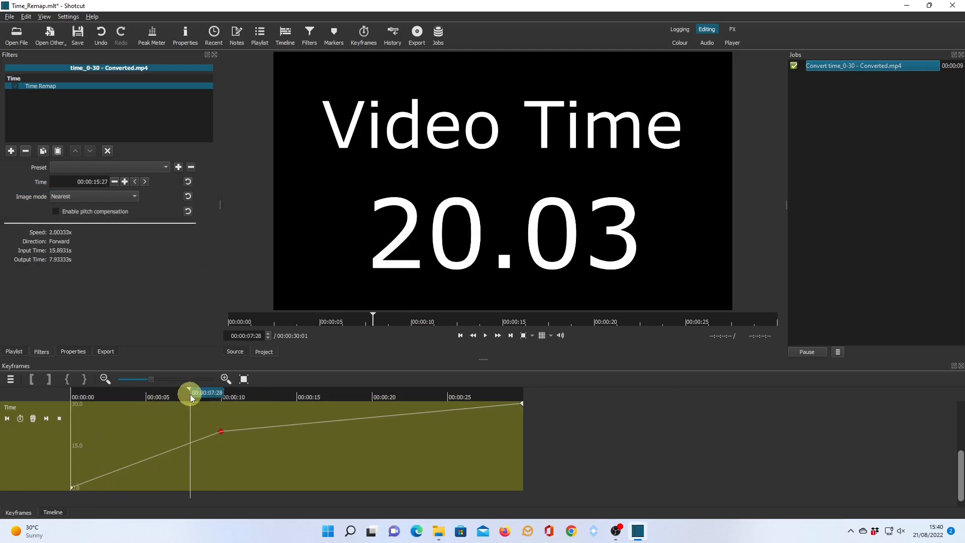
left_click(486, 336)
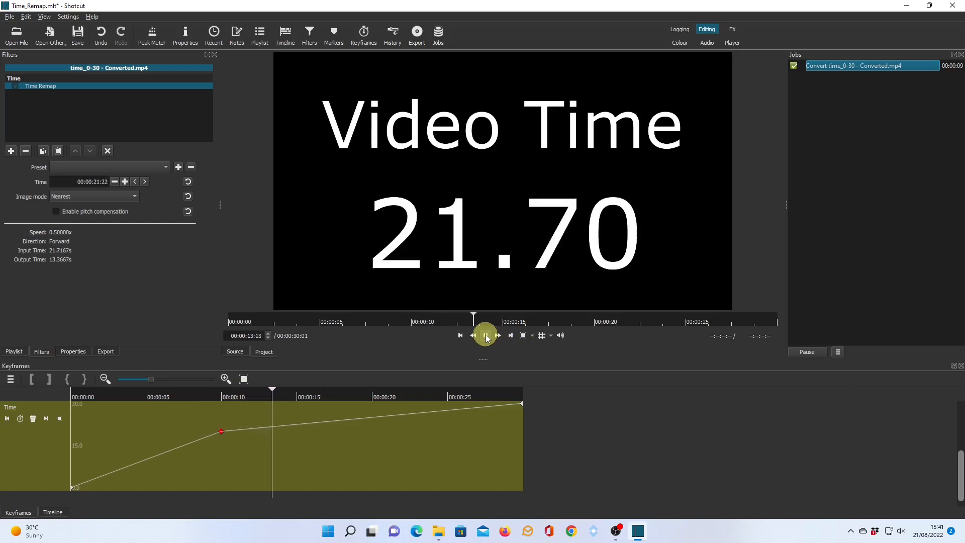
left_click(485, 336)
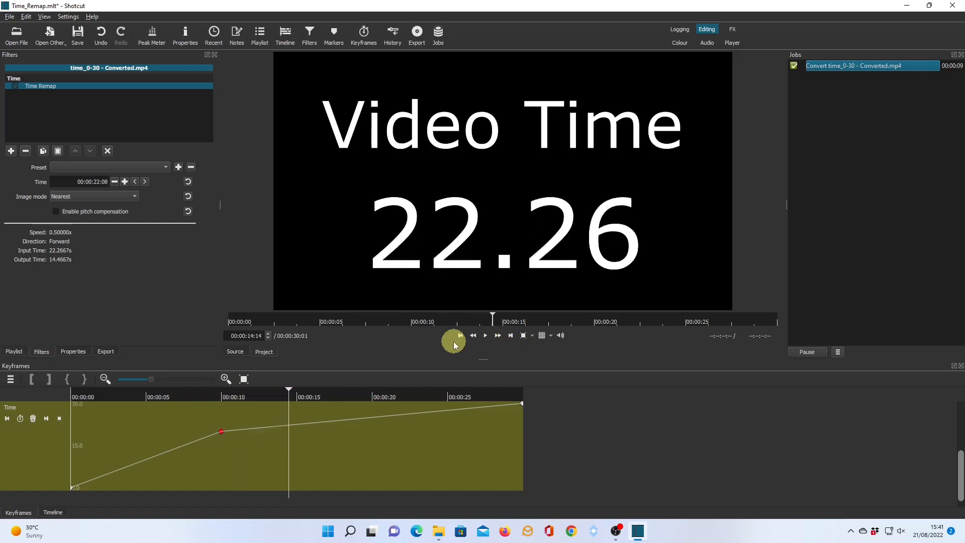
left_click(7, 419)
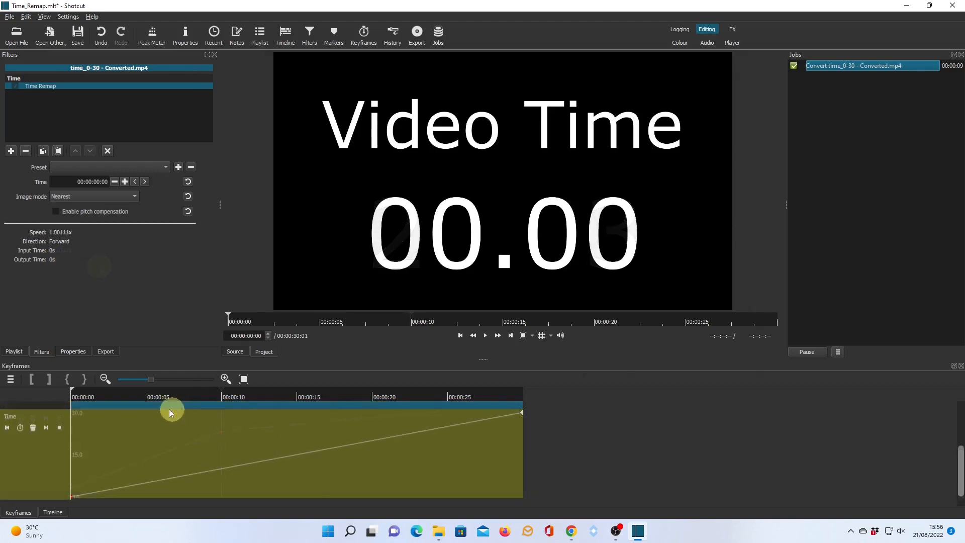
Step: Add a Time keyframe at 5 seconds with the value 00:00:15:00
left_click(146, 396)
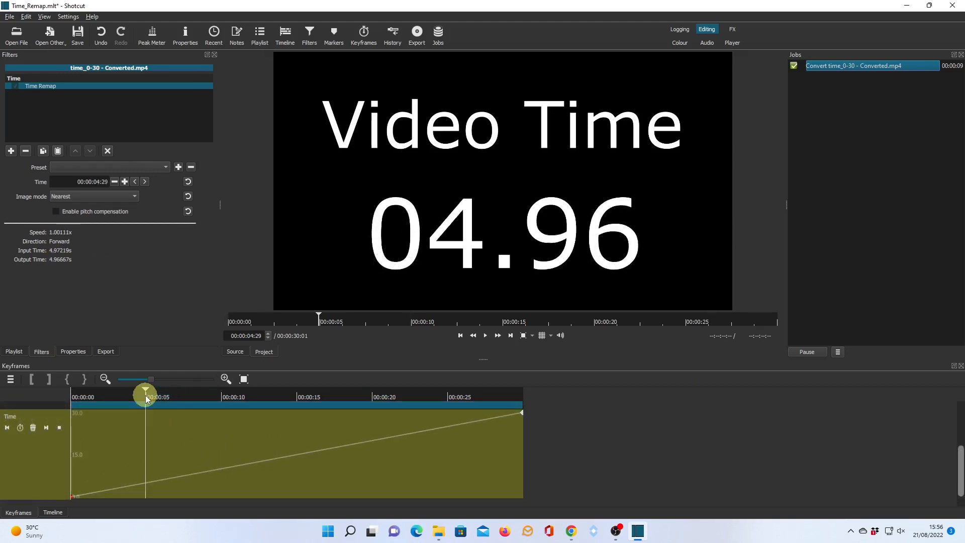
key("Right")
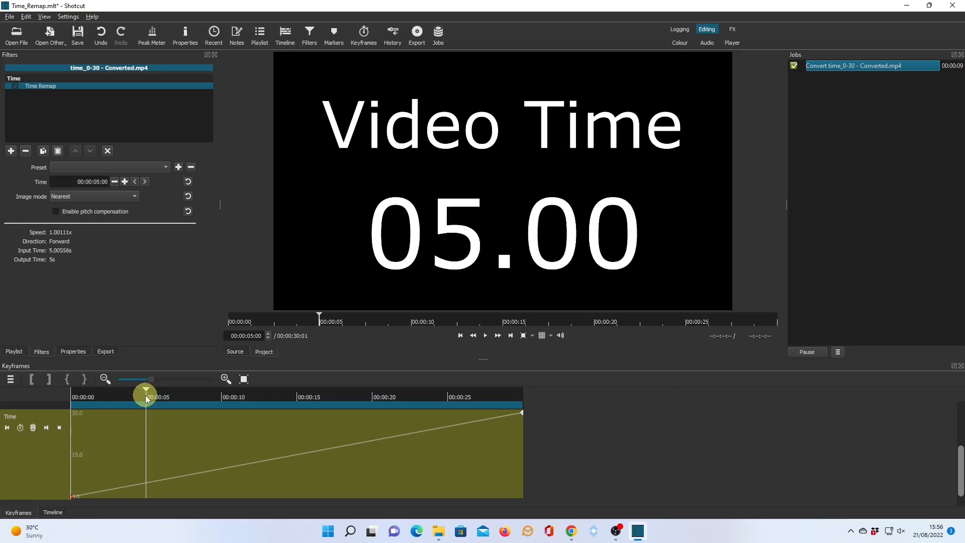
left_click(96, 184)
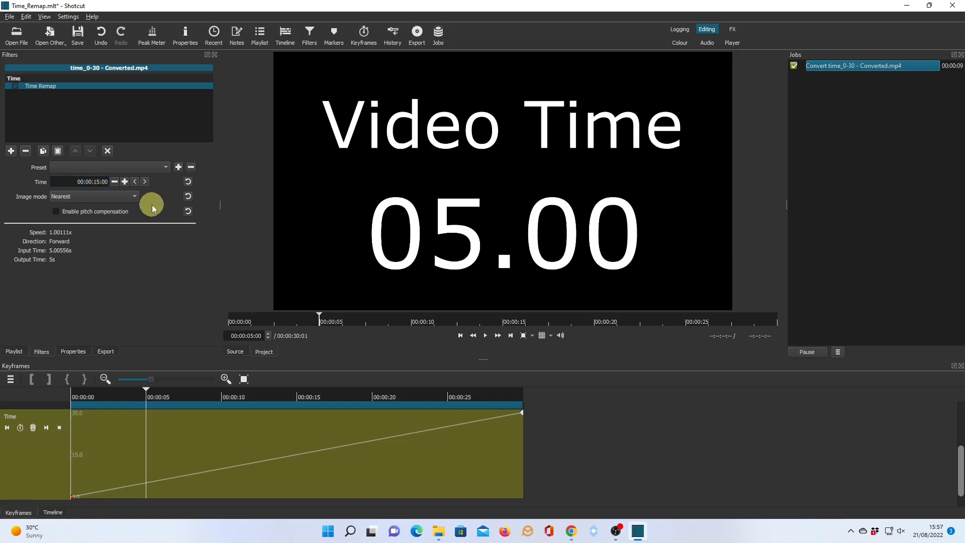
key("Return")
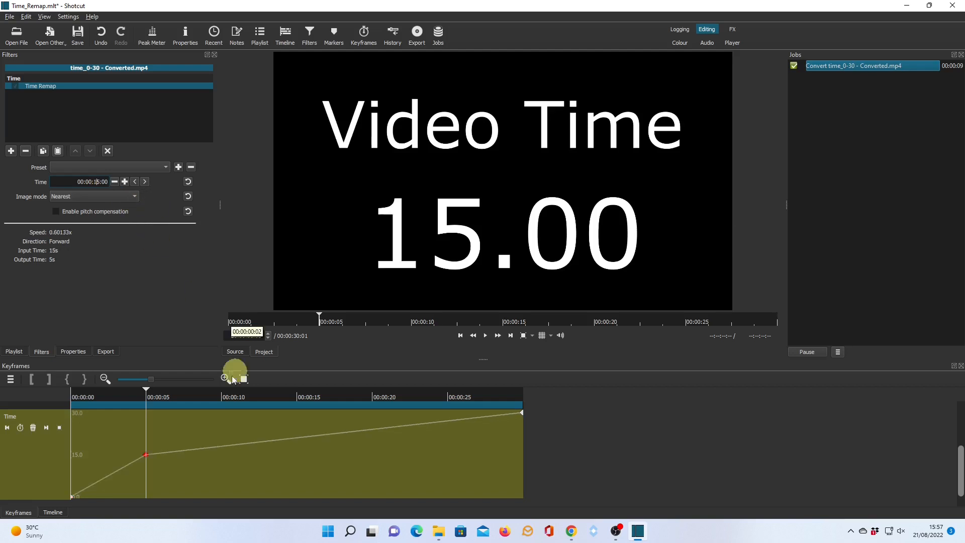
Step: Add a Time keyframe at 10 seconds with the value 00:00:17:15
left_click(221, 393)
key("Right")
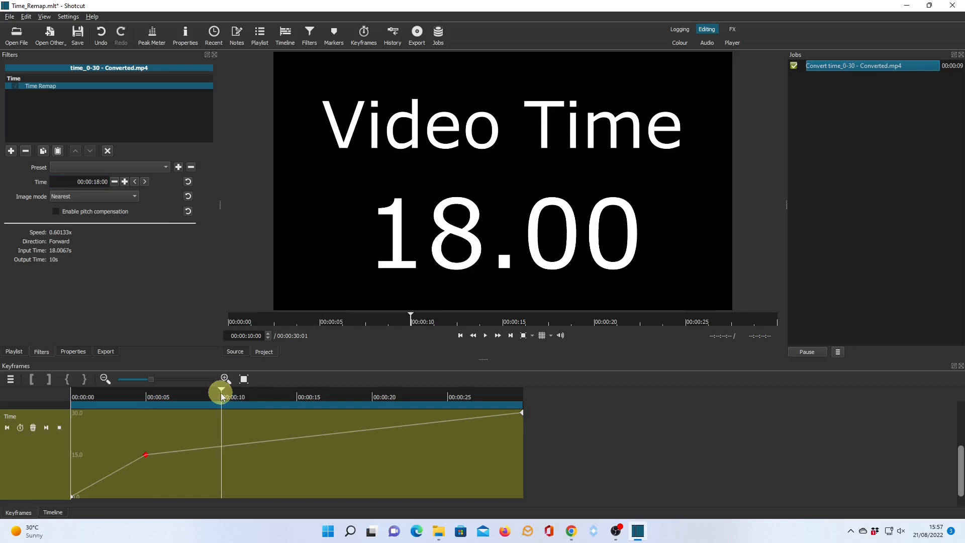
left_click(99, 184)
key("BackSpace")
type("7:15")
key("Return")
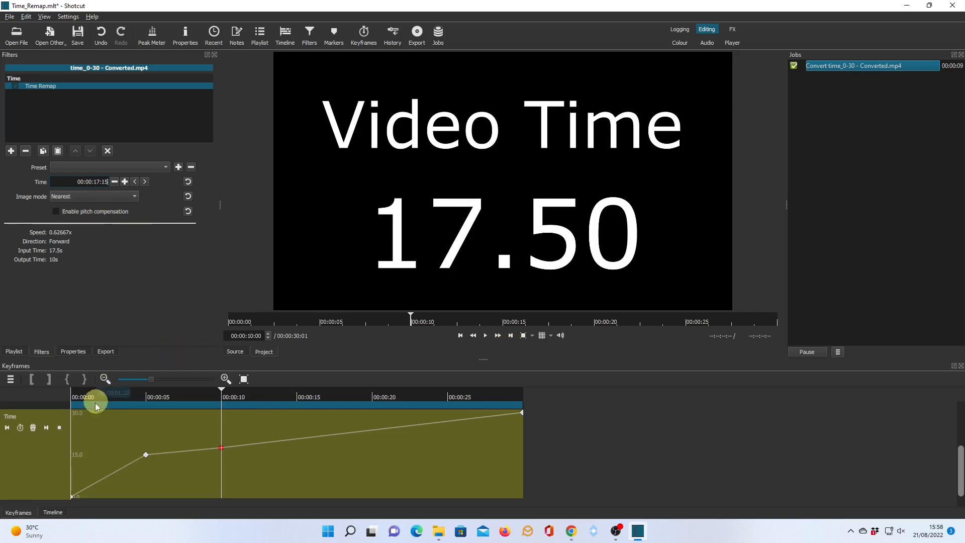
Step: Add a Time keyframe at 15 seconds and set the speed before it to 0x with Modify current mapping
left_click(296, 394)
left_click(21, 431)
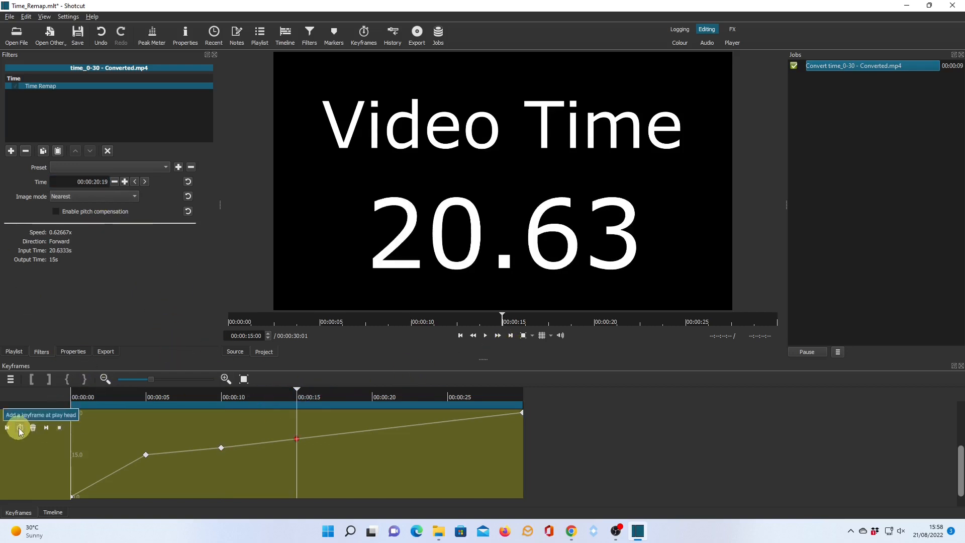
left_click(134, 181)
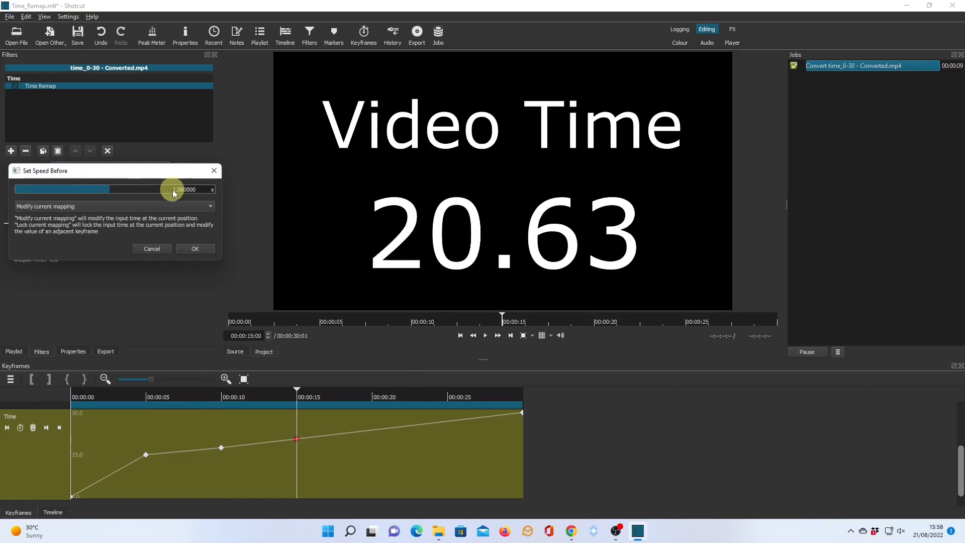
left_click_drag(173, 189, 234, 184)
type("0")
key("Return")
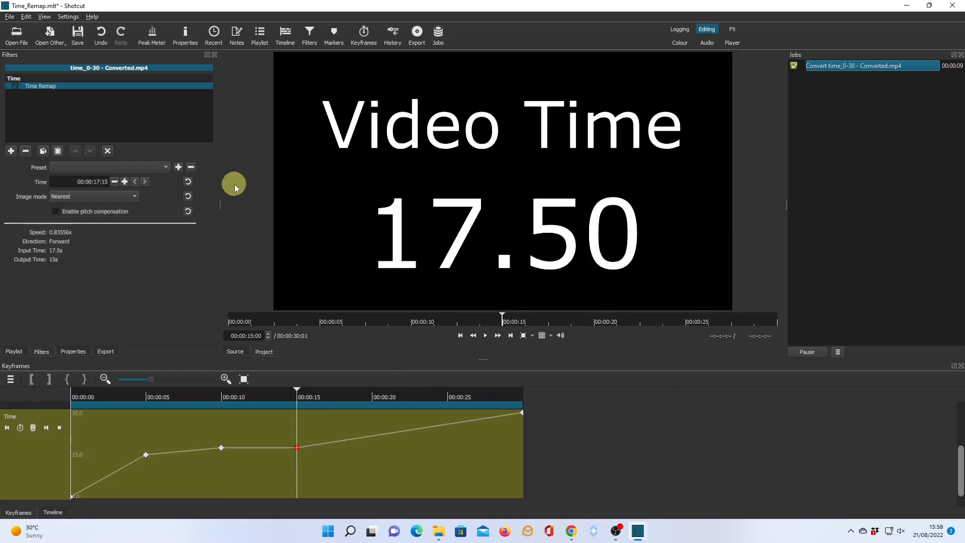
Step: Add a Time keyframe at 20 seconds with the value 00:00:05:00
left_click(372, 397)
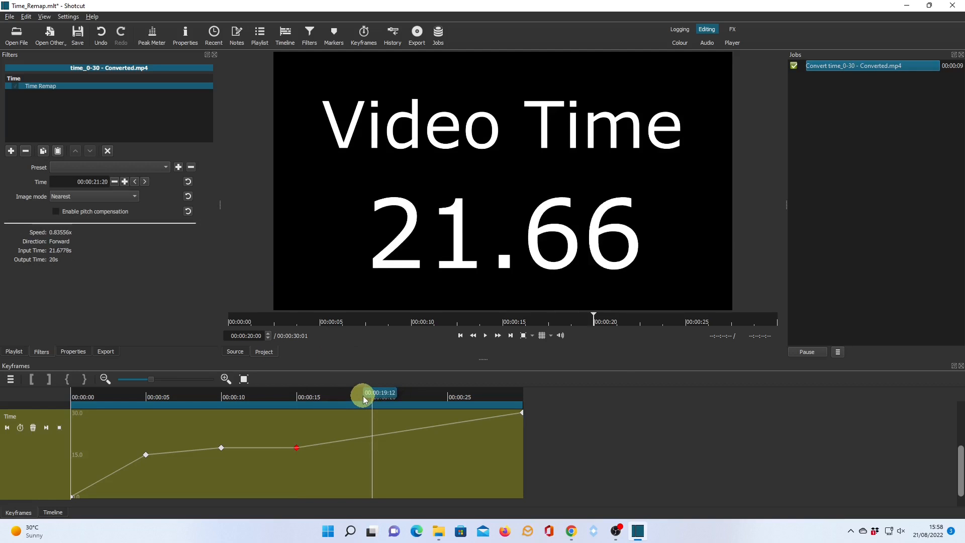
mouse_move(106, 183)
left_mouse_down()
mouse_move(92, 182)
mouse_move(110, 191)
left_mouse_up()
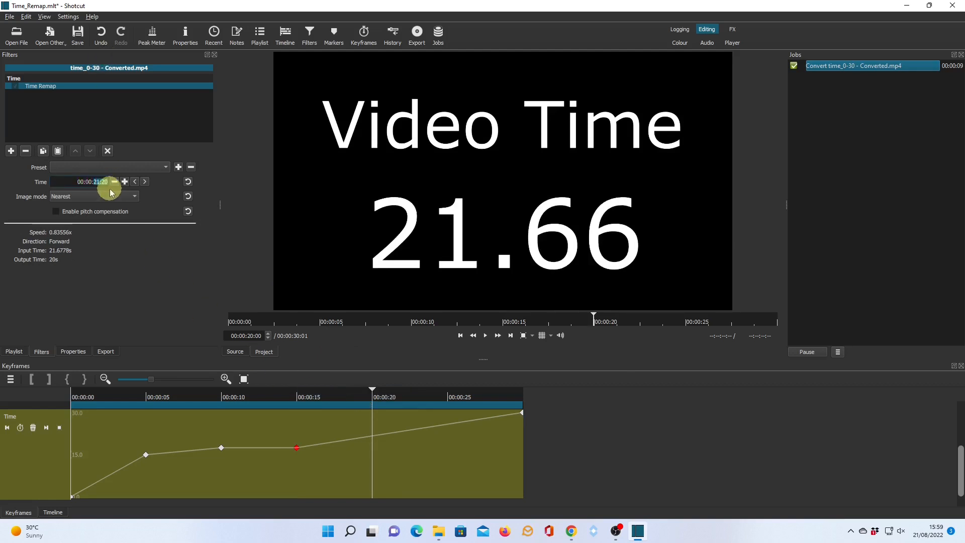
type("0500")
key("Return")
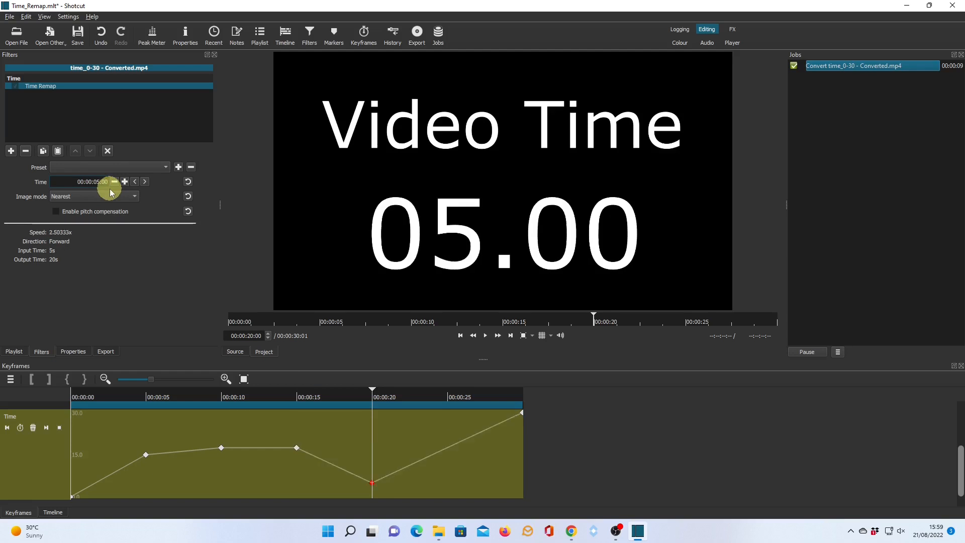
Step: Add a Time keyframe at 25 seconds with the value 00:00:00:00
left_click(447, 396)
key("Right")
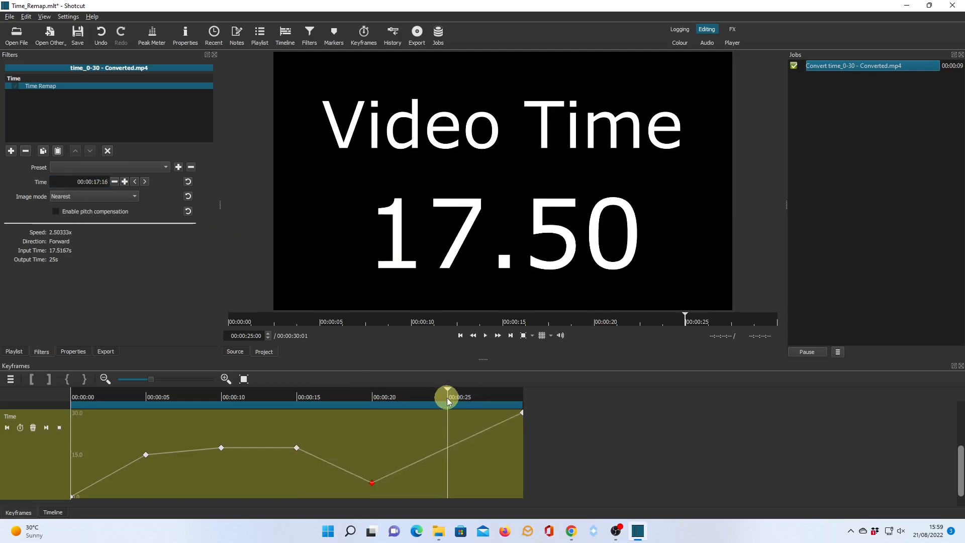
left_click_drag(108, 182, 93, 182)
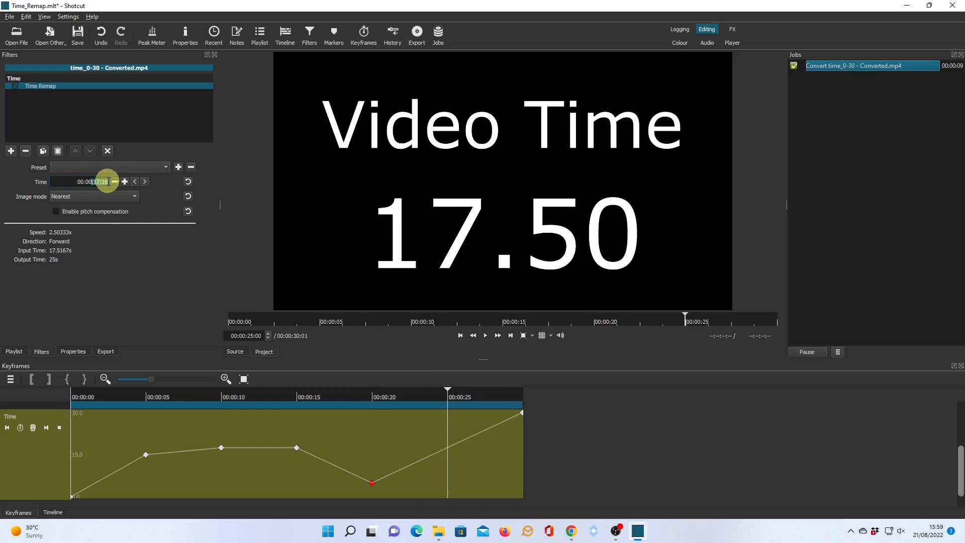
key("BackSpace")
type("00:00")
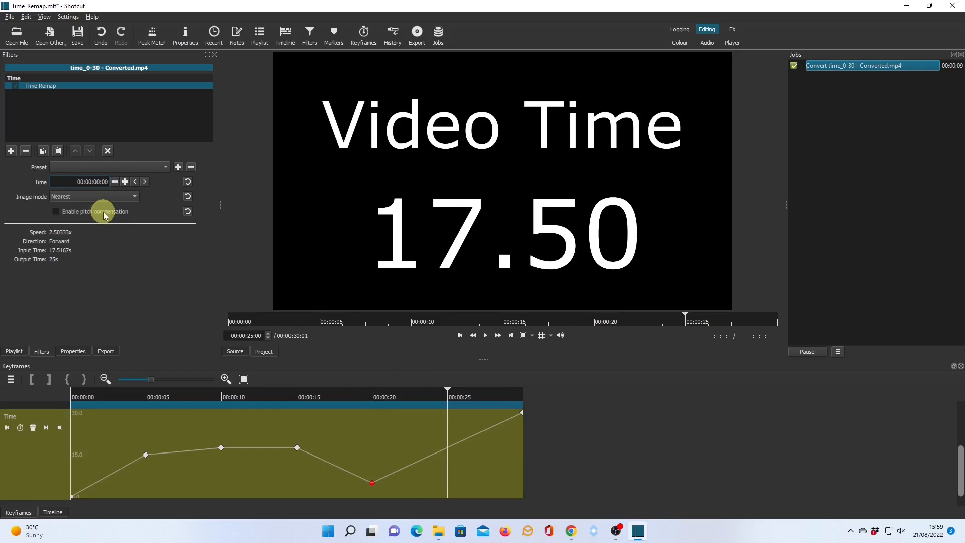
key("Return")
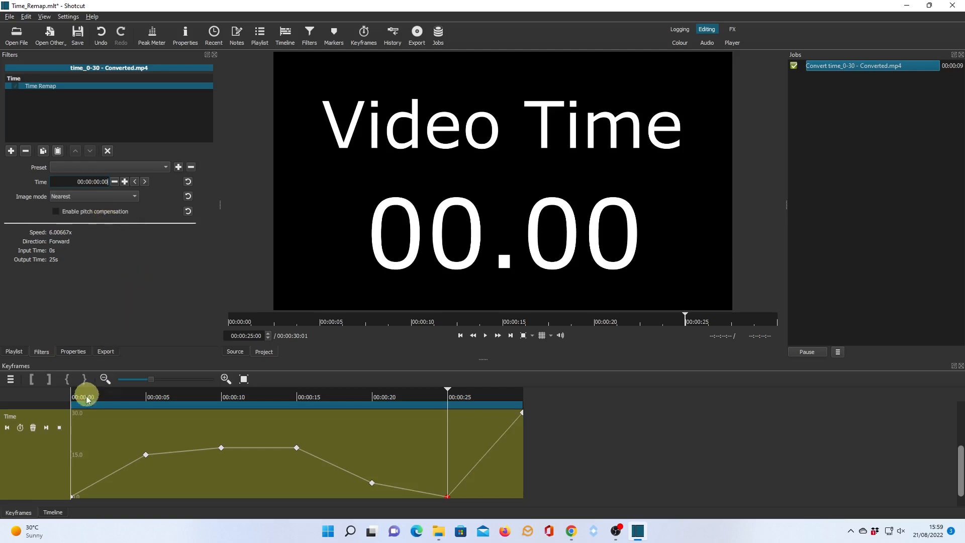
Step: Go to the last Time keyframe at the clip's end and set its value to 00:00:05:00
left_click(48, 428)
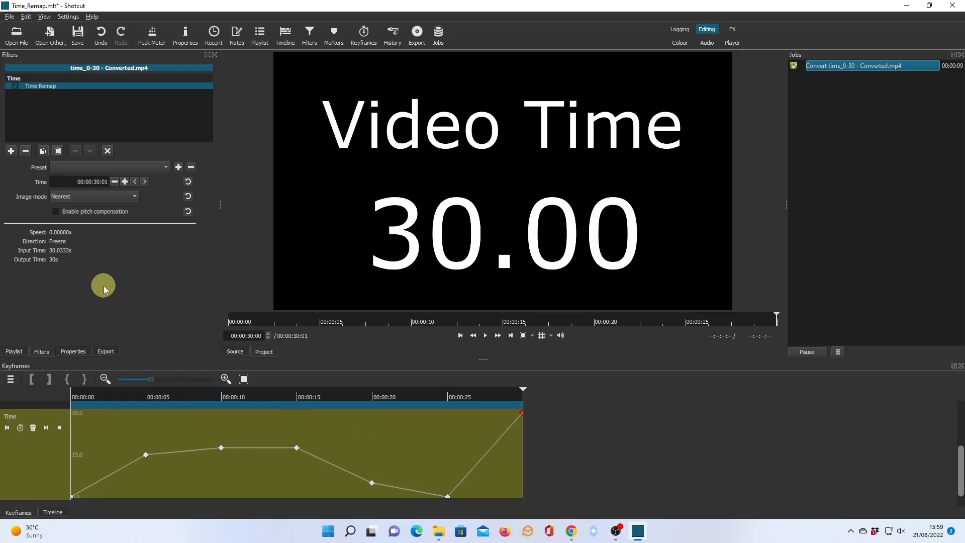
left_click(98, 181)
left_click_drag(100, 181, 109, 181)
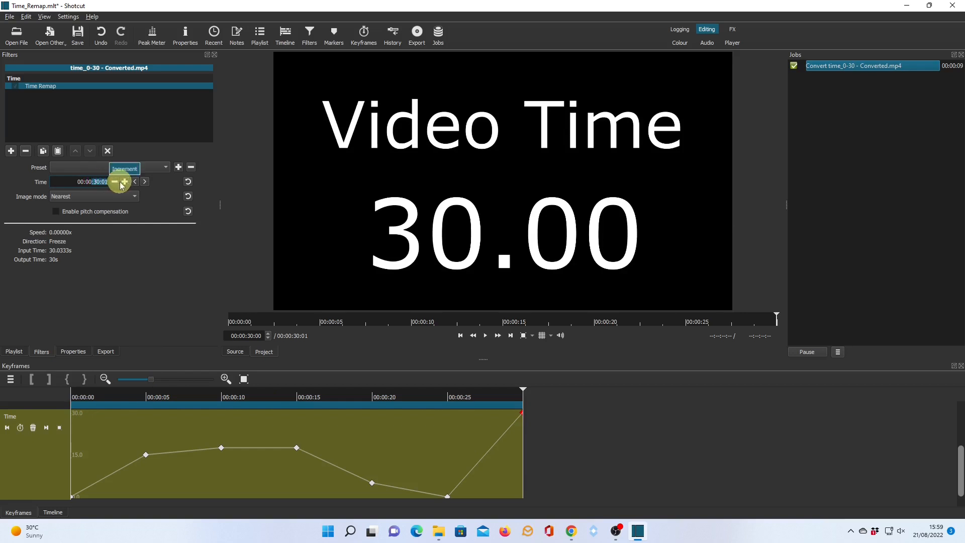
key("BackSpace")
type(":05:00")
key("Return")
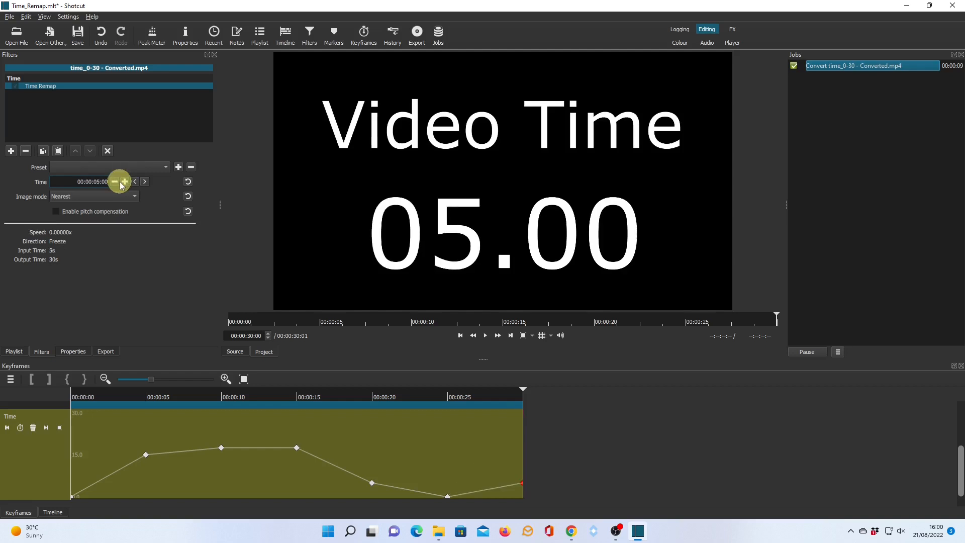
Step: Play the clip from the beginning to check the complete time remapping
left_click(460, 339)
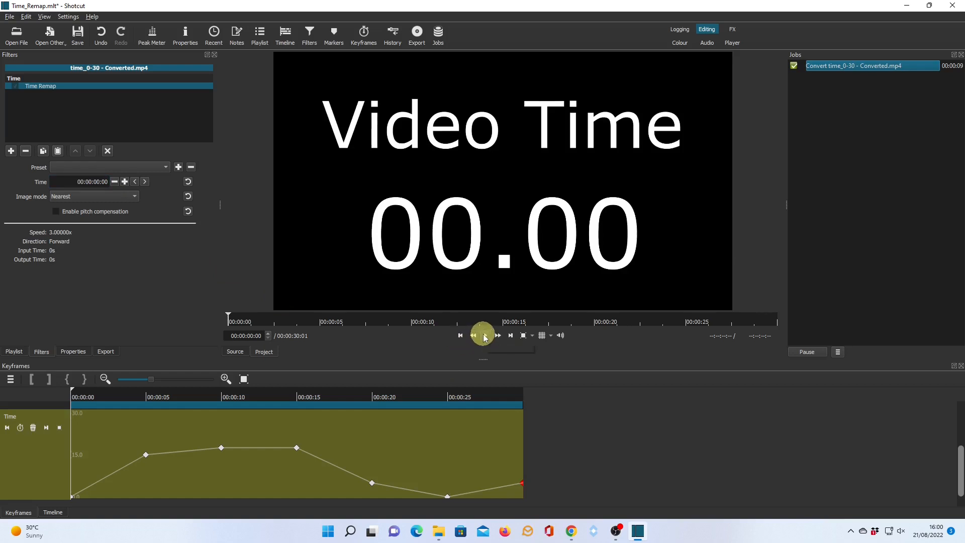
left_click(485, 335)
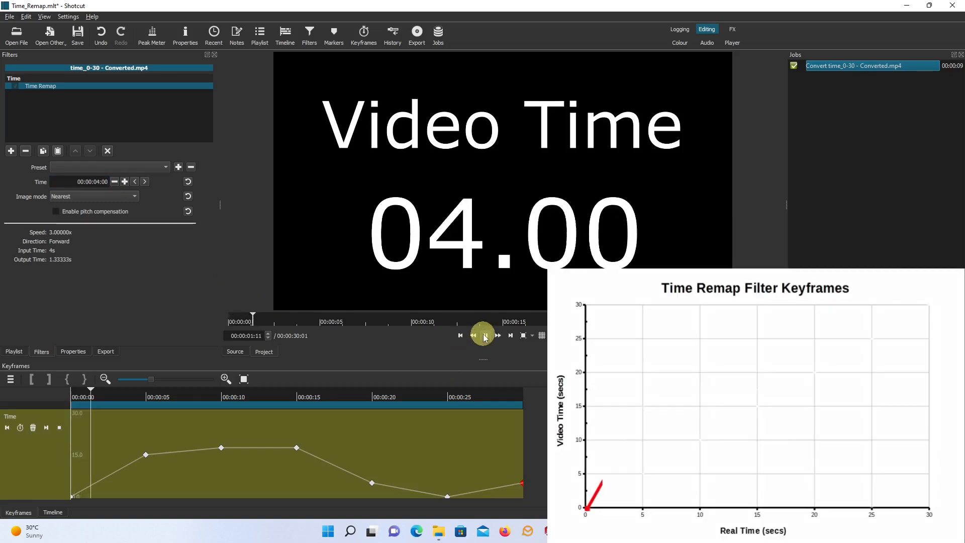